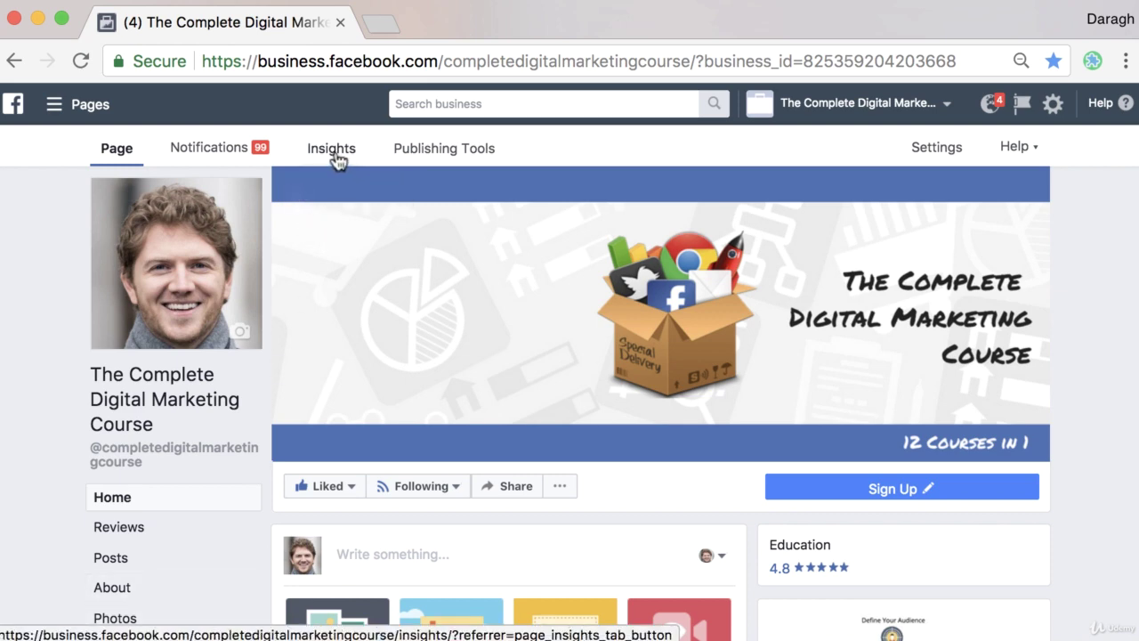
# Open the page's Insights and look over the Page Summary overview
pyautogui.click(335, 153)
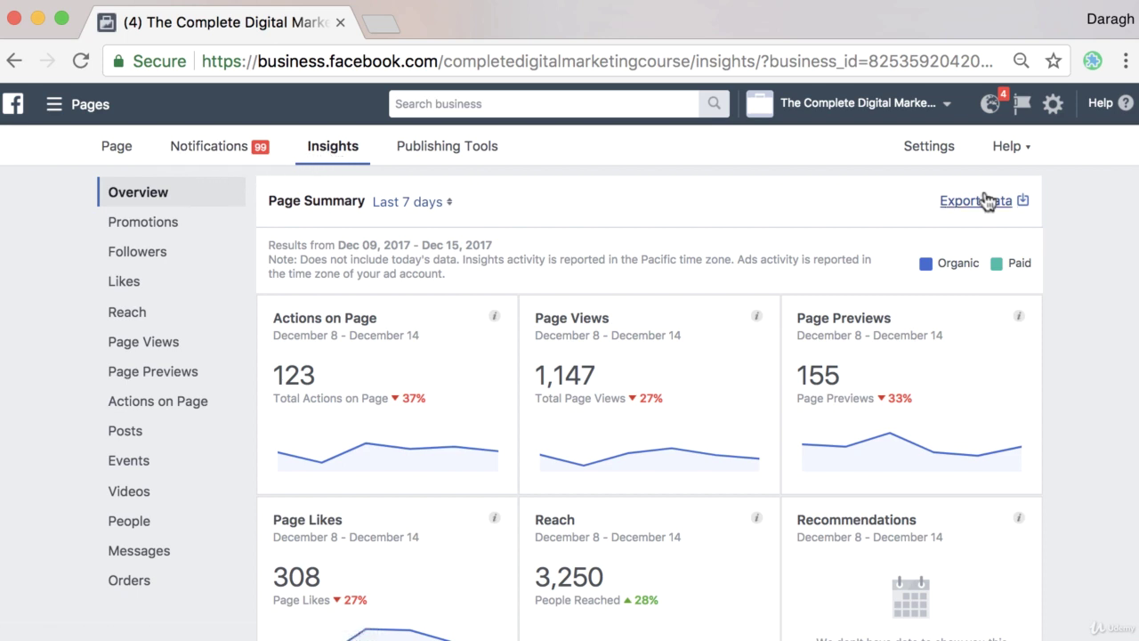
pyautogui.scroll(-1, 1094, 255)
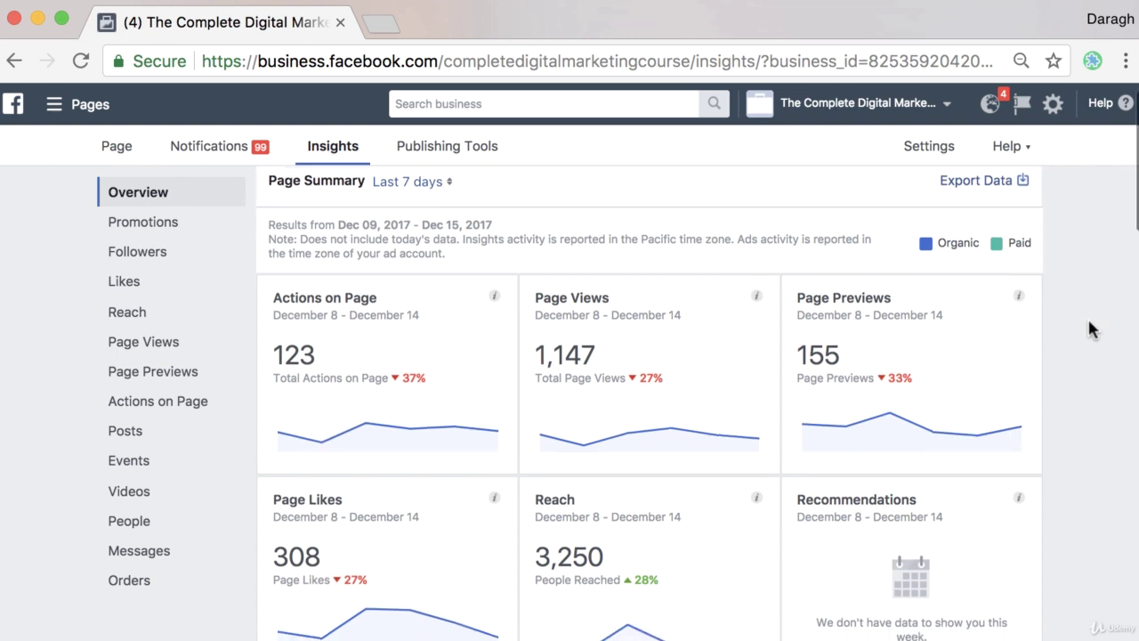
pyautogui.scroll(-2, 1092, 328)
pyautogui.scroll(2, 1092, 328)
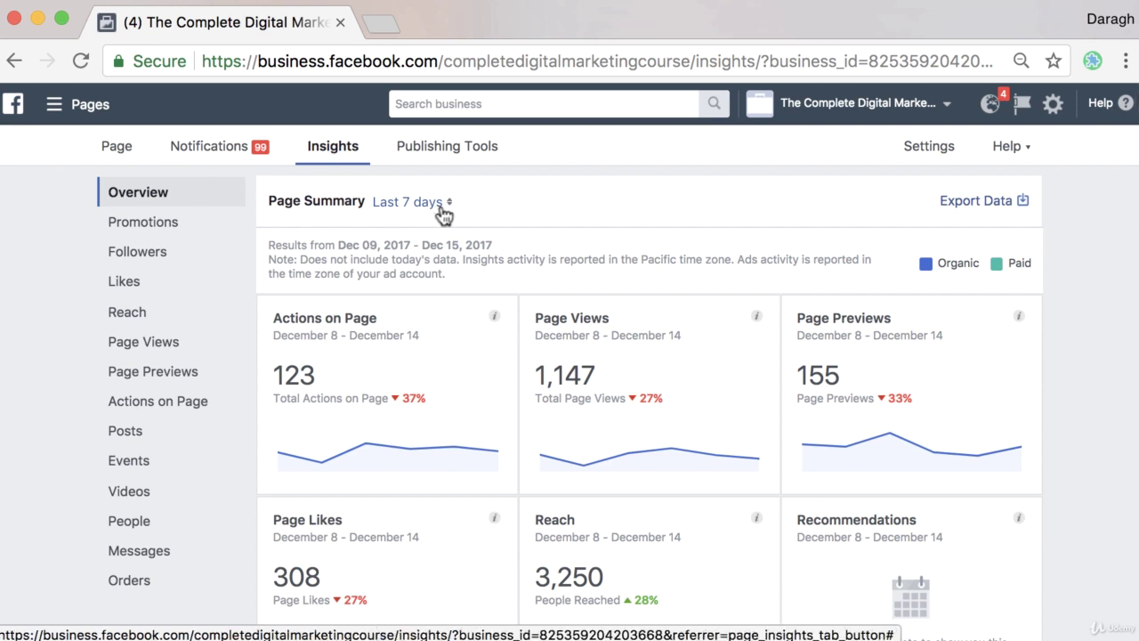
# Set the Page Summary period to Last 28 days and review the metrics
pyautogui.click(444, 215)
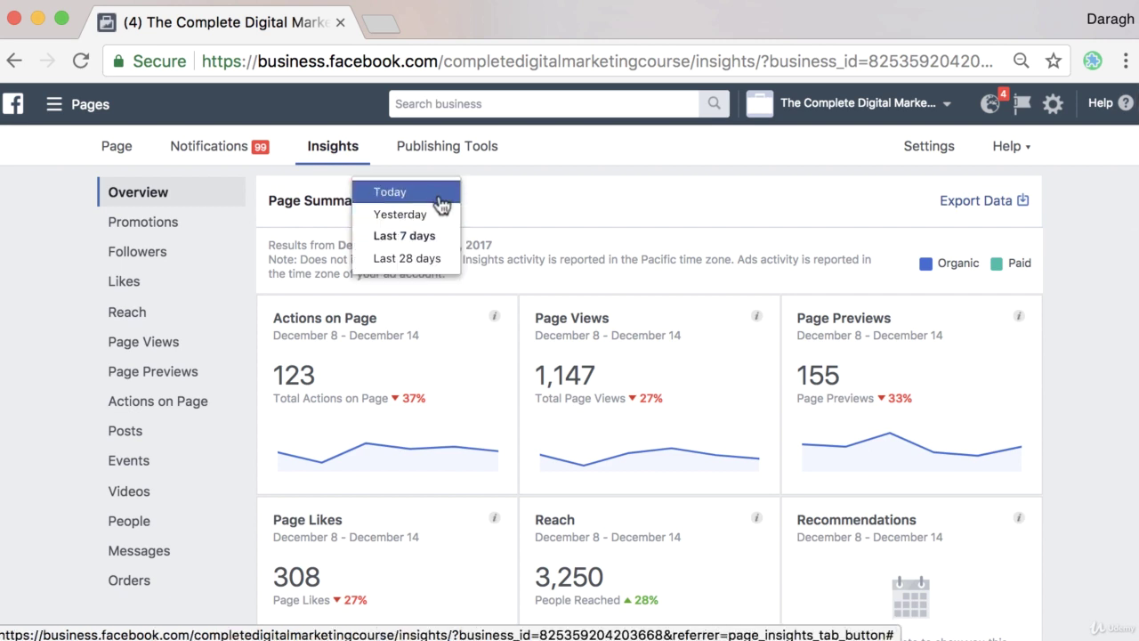
pyautogui.click(437, 258)
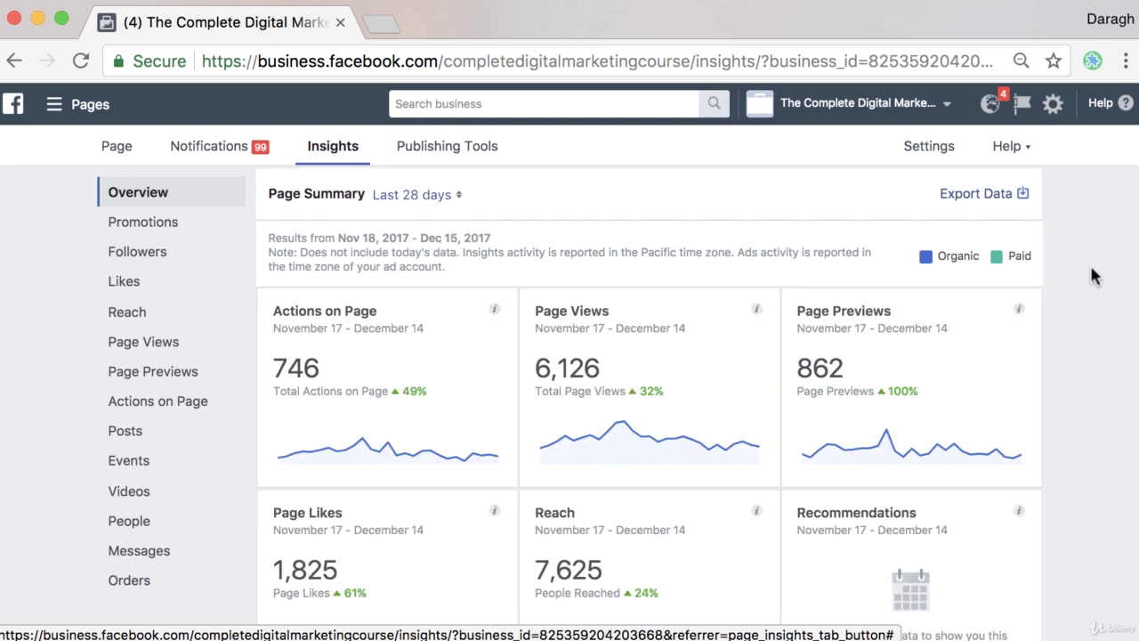
pyautogui.scroll(-2, 1093, 274)
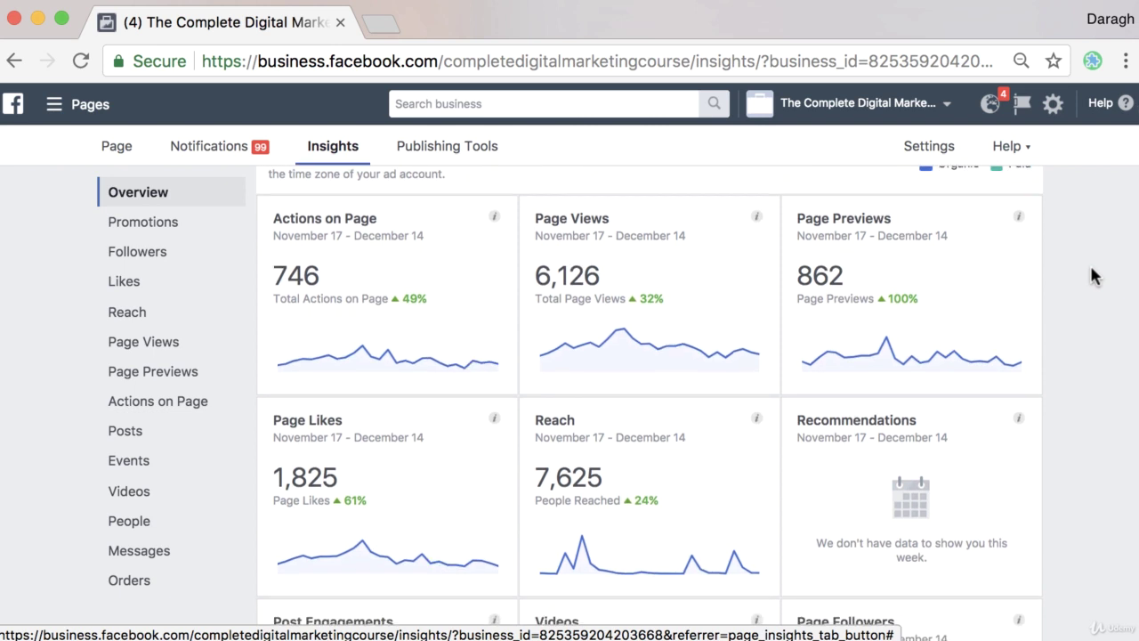
pyautogui.scroll(2, 1093, 276)
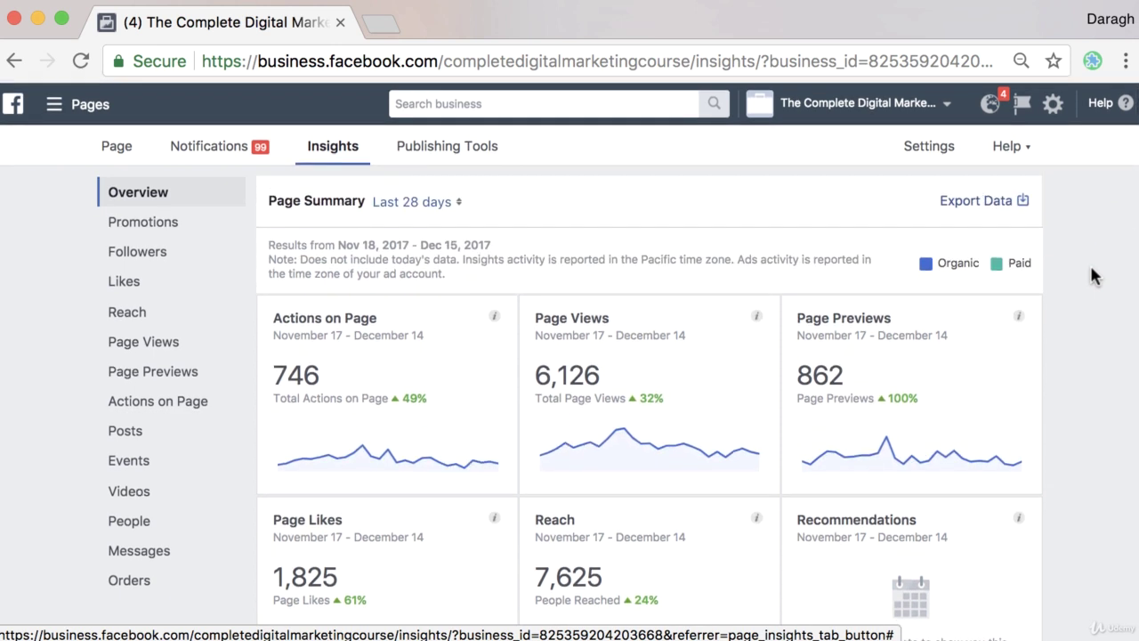
# Examine the Export Insights Data options, including the date range choices, and close them without exporting
pyautogui.click(995, 204)
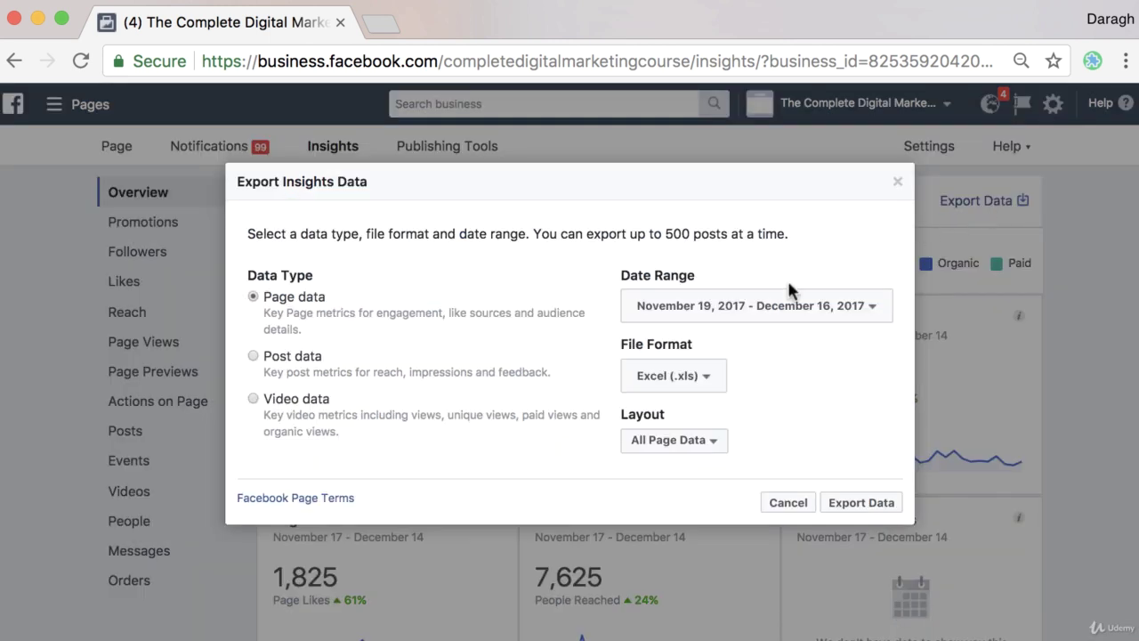
pyautogui.click(798, 309)
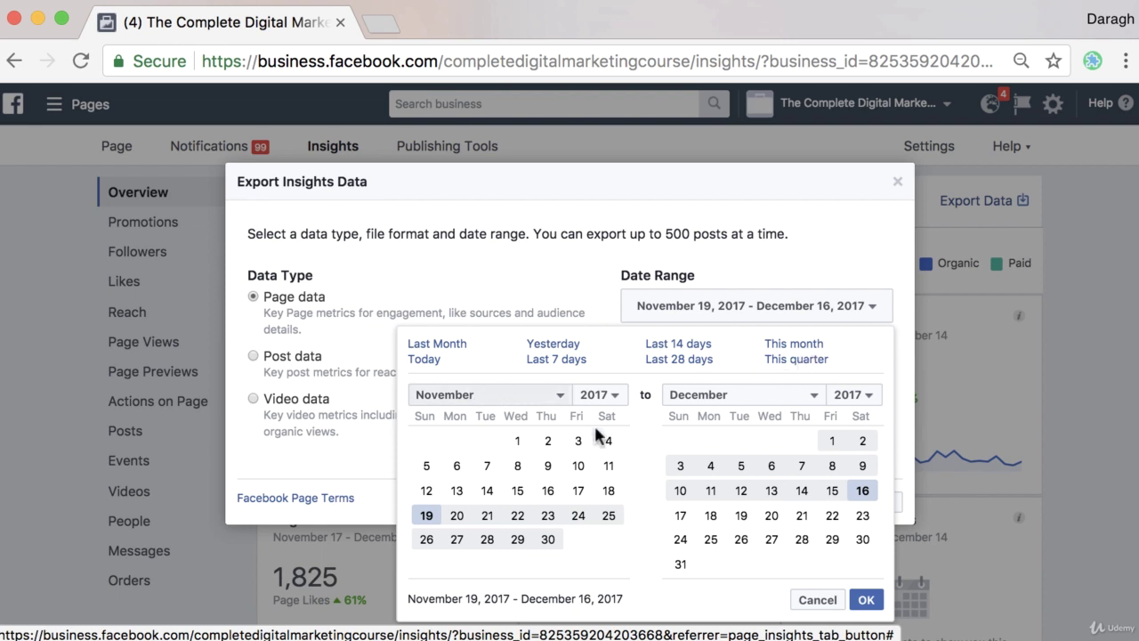
pyautogui.click(817, 601)
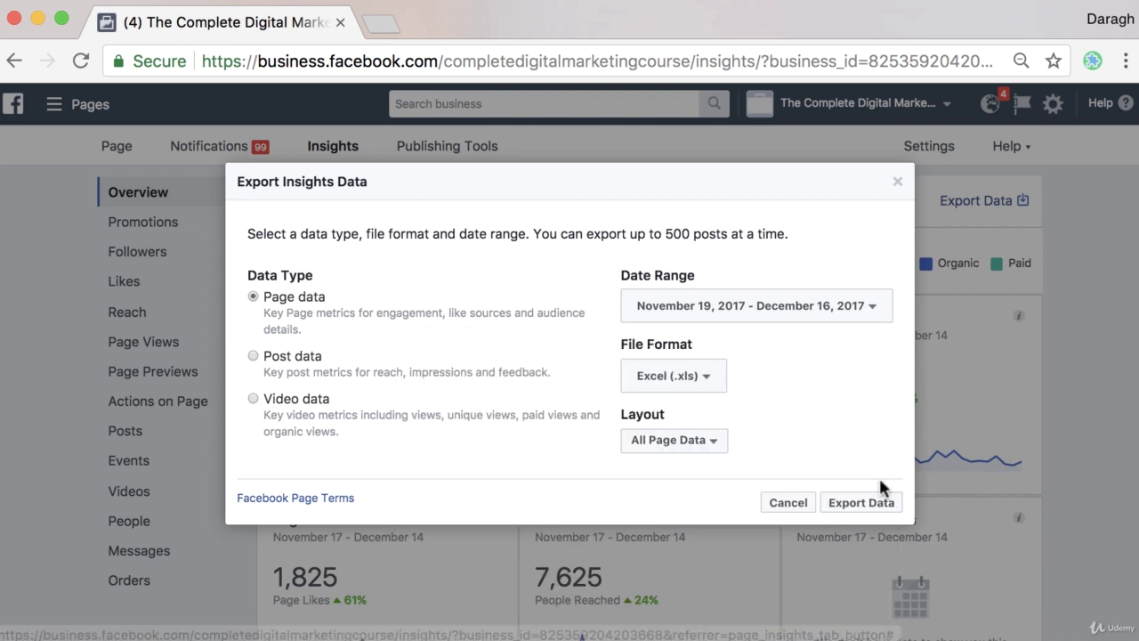
pyautogui.click(897, 182)
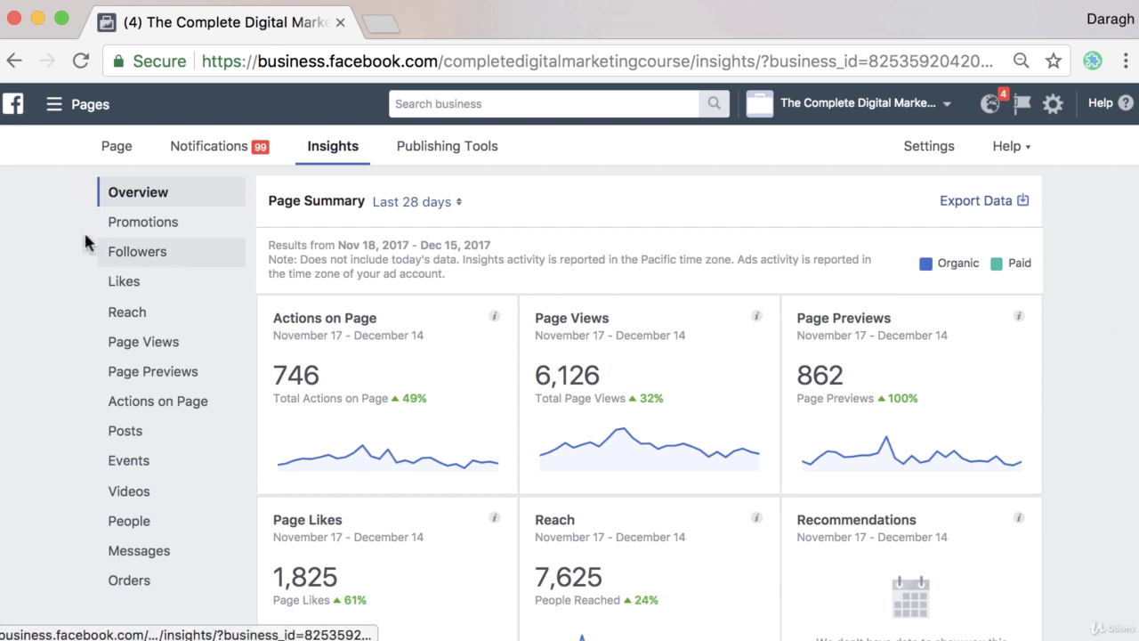
# Open the Followers insights and try the 1M and 1W ranges, finishing with the 1Q range
pyautogui.scroll(-1, 124, 356)
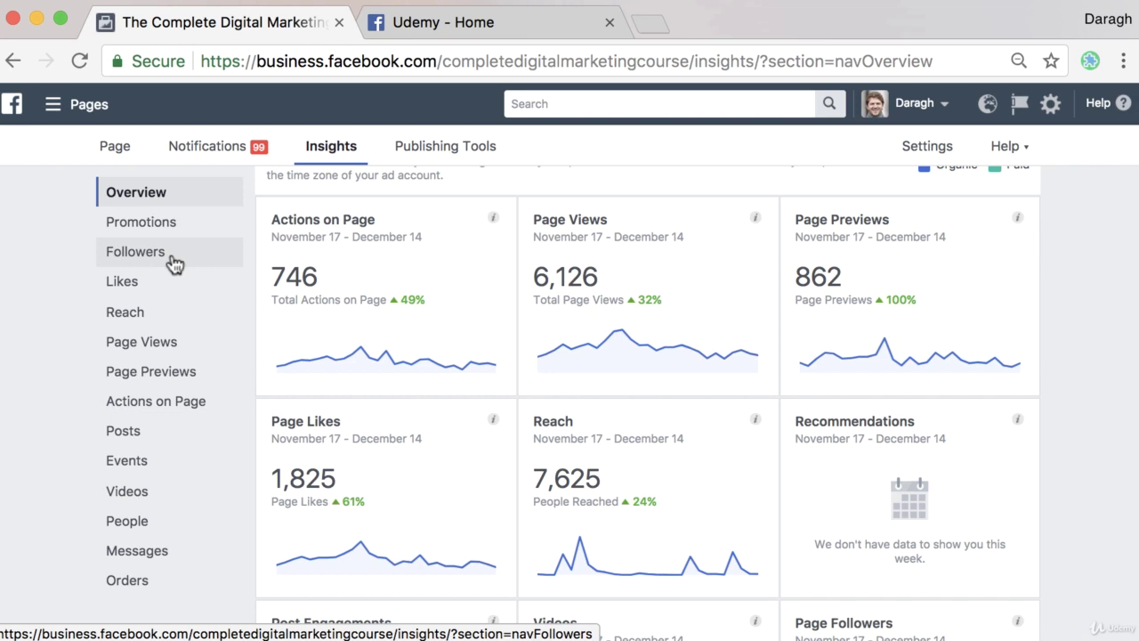
pyautogui.click(175, 264)
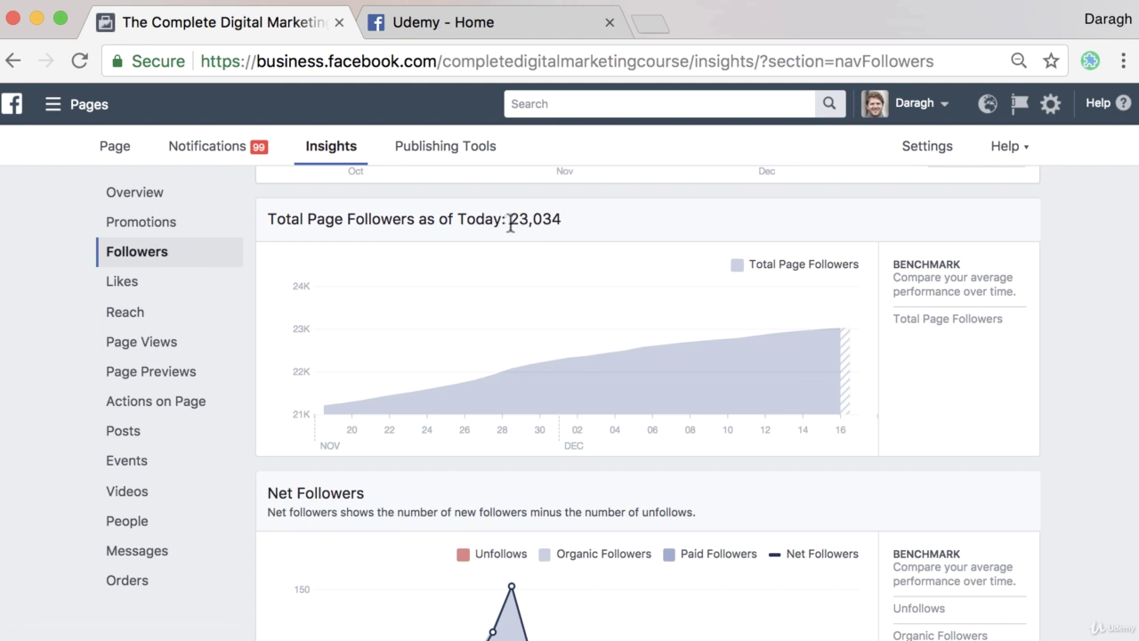
pyautogui.scroll(2, 510, 231)
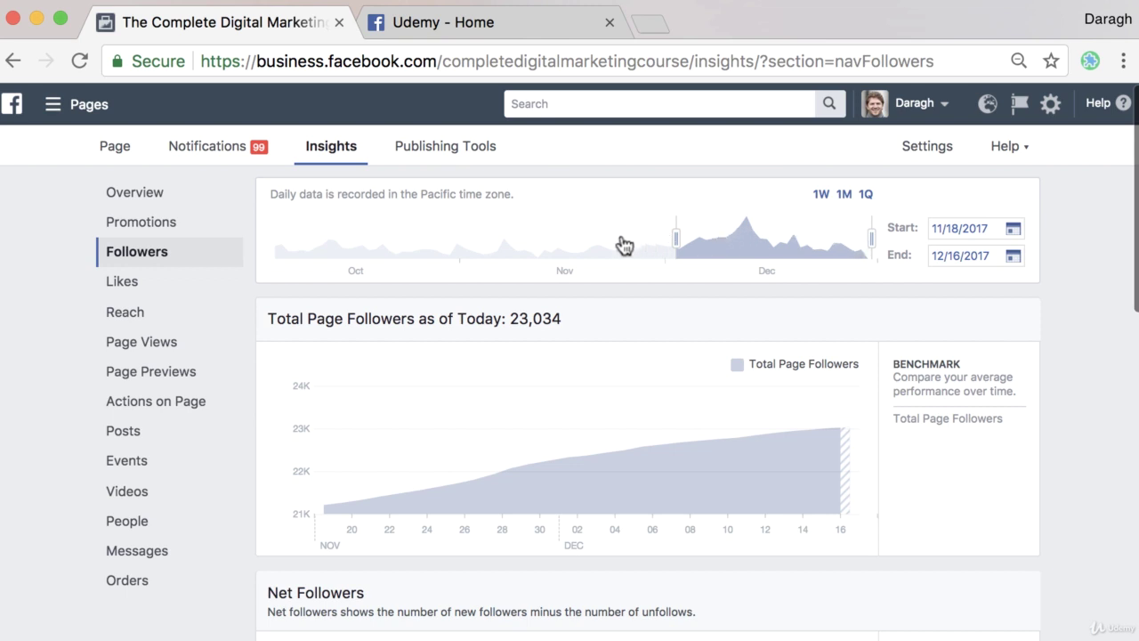
pyautogui.click(844, 194)
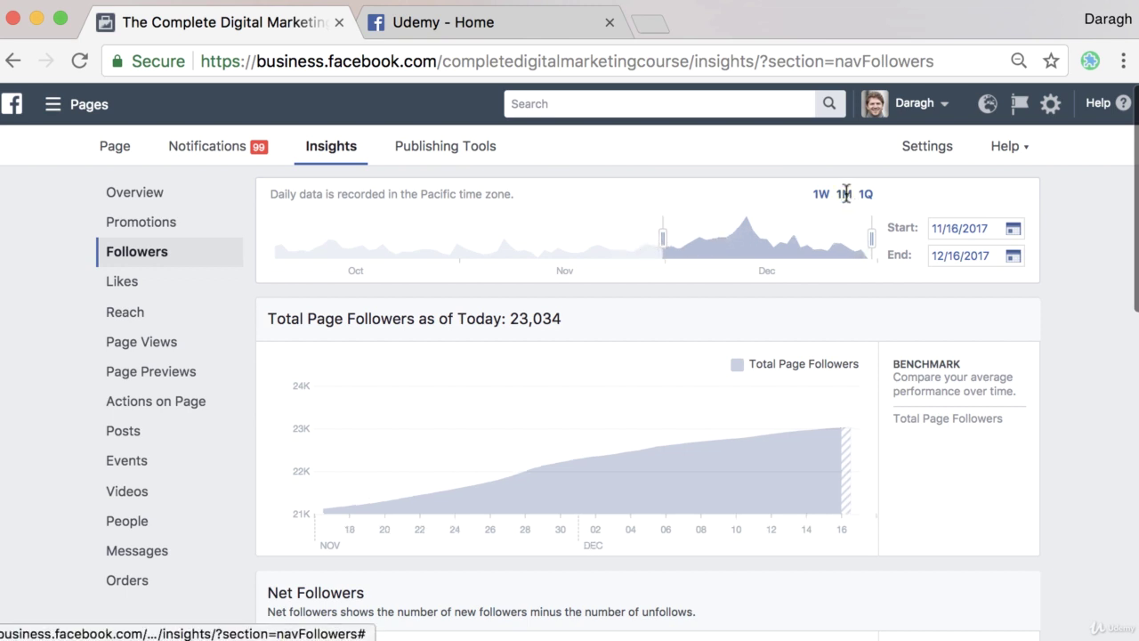
pyautogui.click(865, 196)
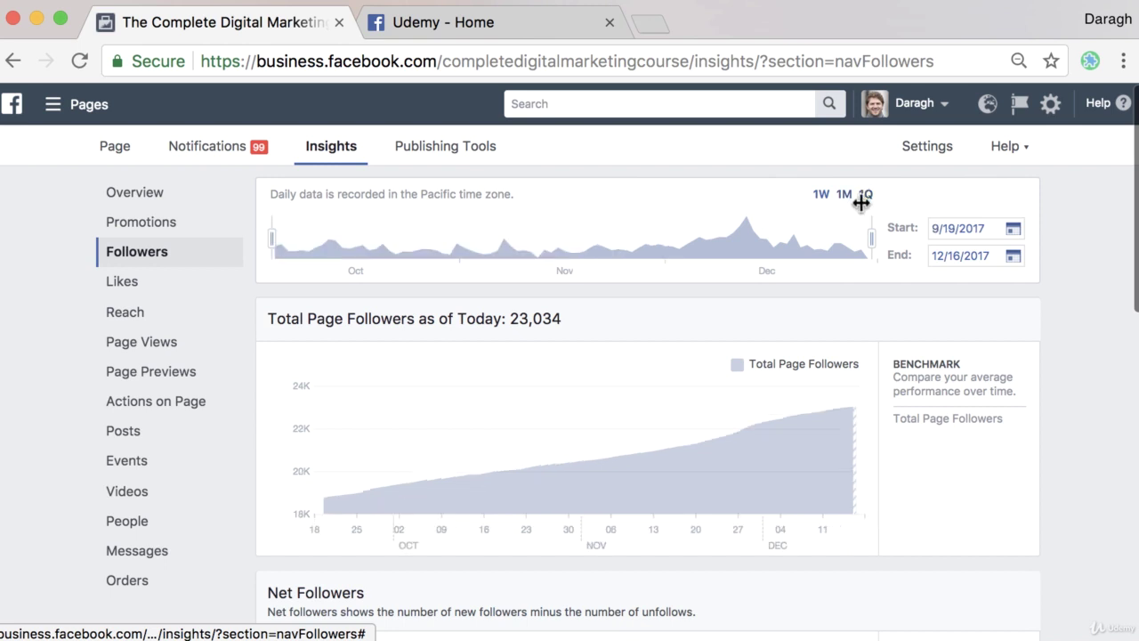
pyautogui.click(821, 195)
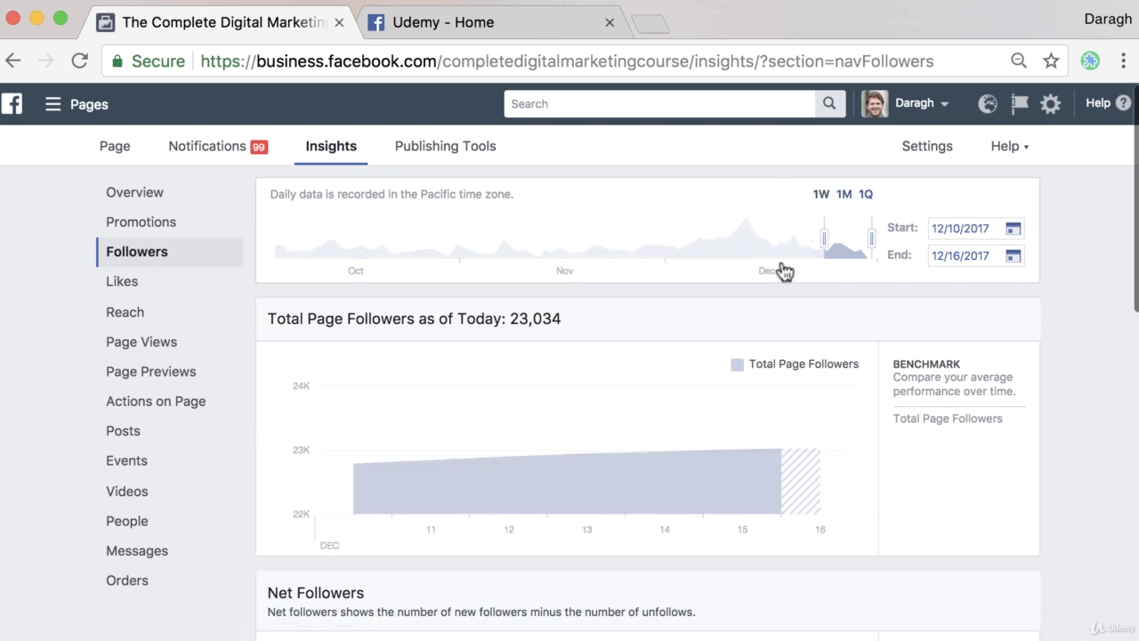
pyautogui.click(865, 194)
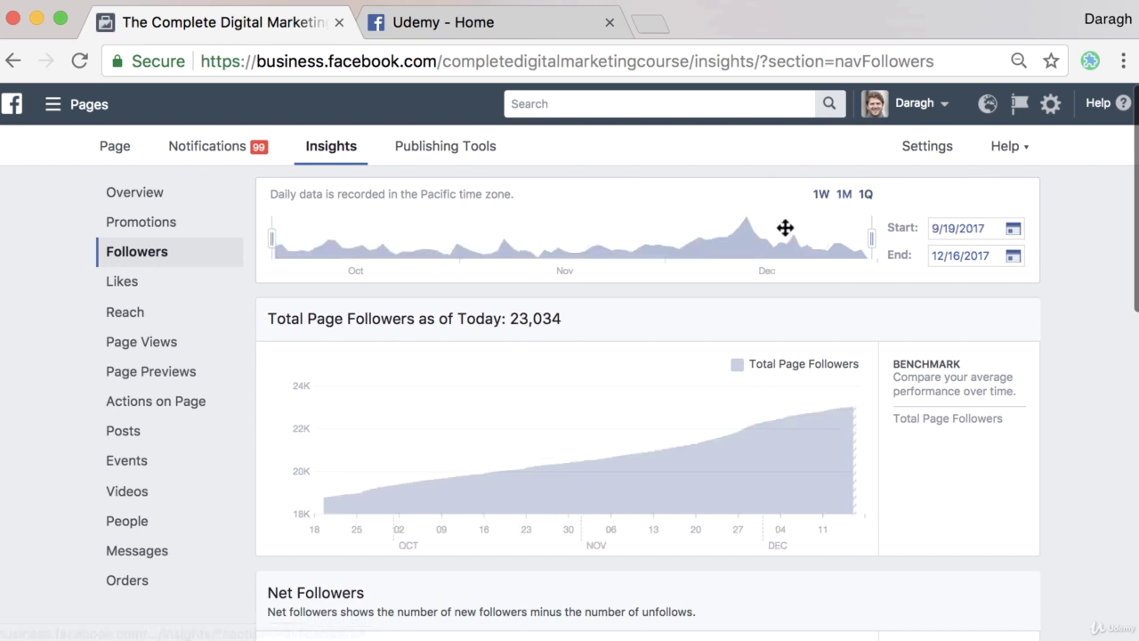
# View the Likes insights briefly and return to the Followers insights
pyautogui.click(134, 286)
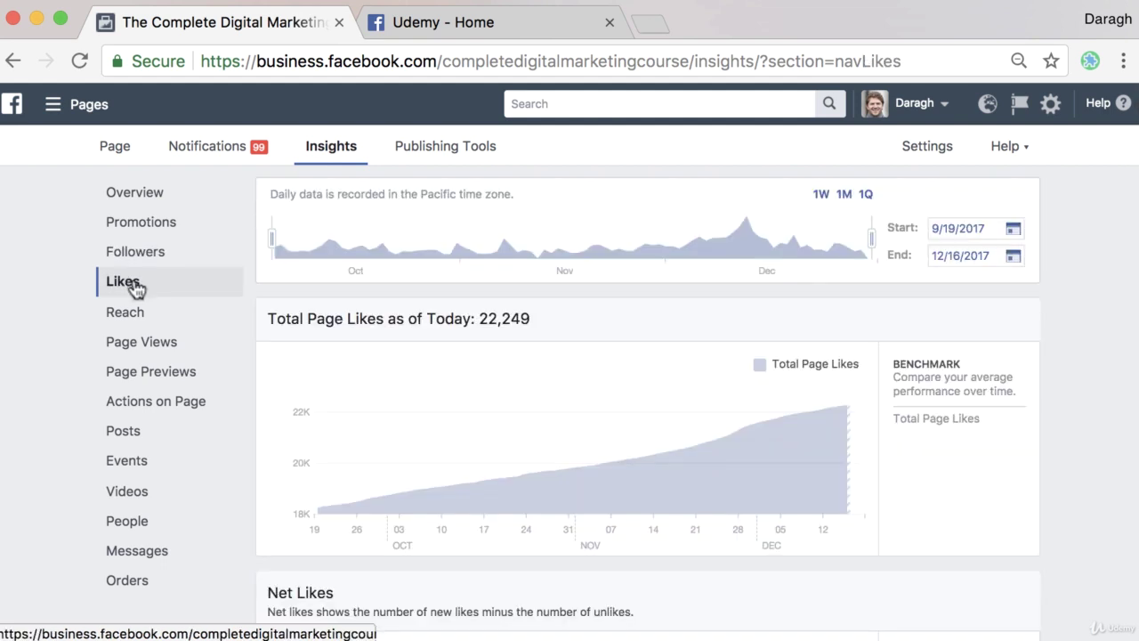
pyautogui.click(138, 267)
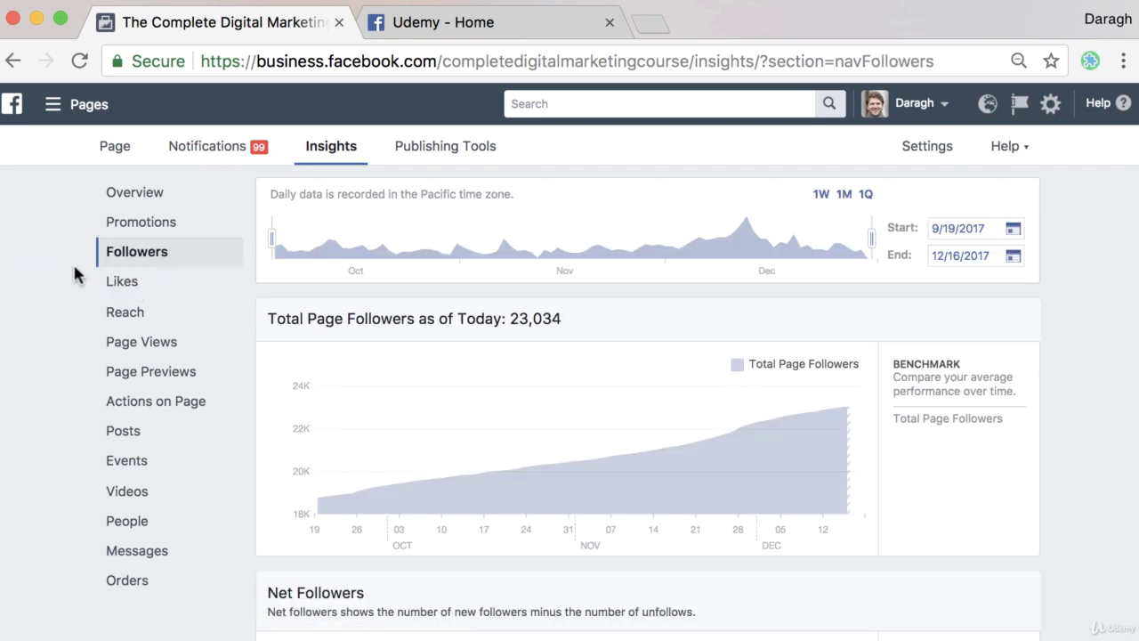
pyautogui.scroll(-1, 75, 277)
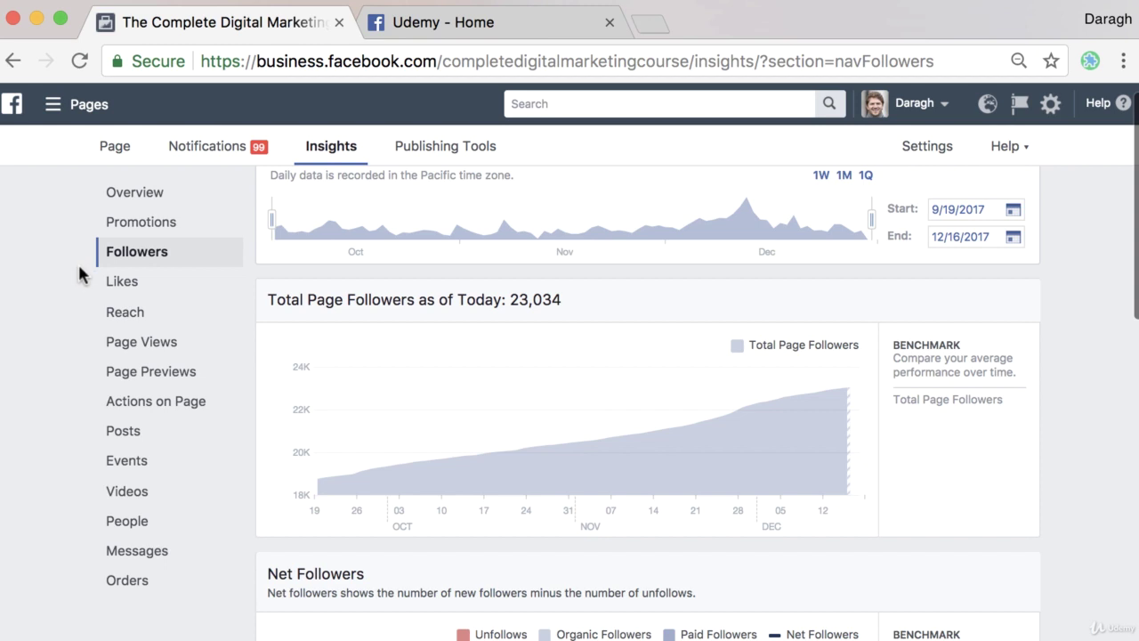
pyautogui.scroll(1, 98, 258)
# Switch to the open Udemy Facebook page and like it
pyautogui.click(460, 30)
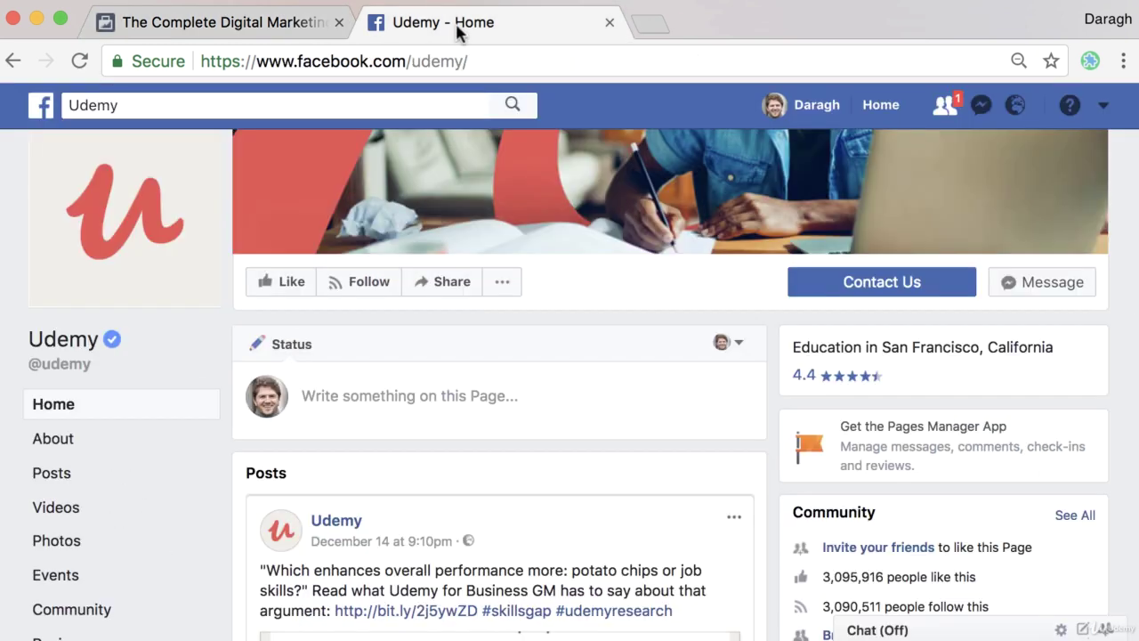
pyautogui.scroll(3, 450, 324)
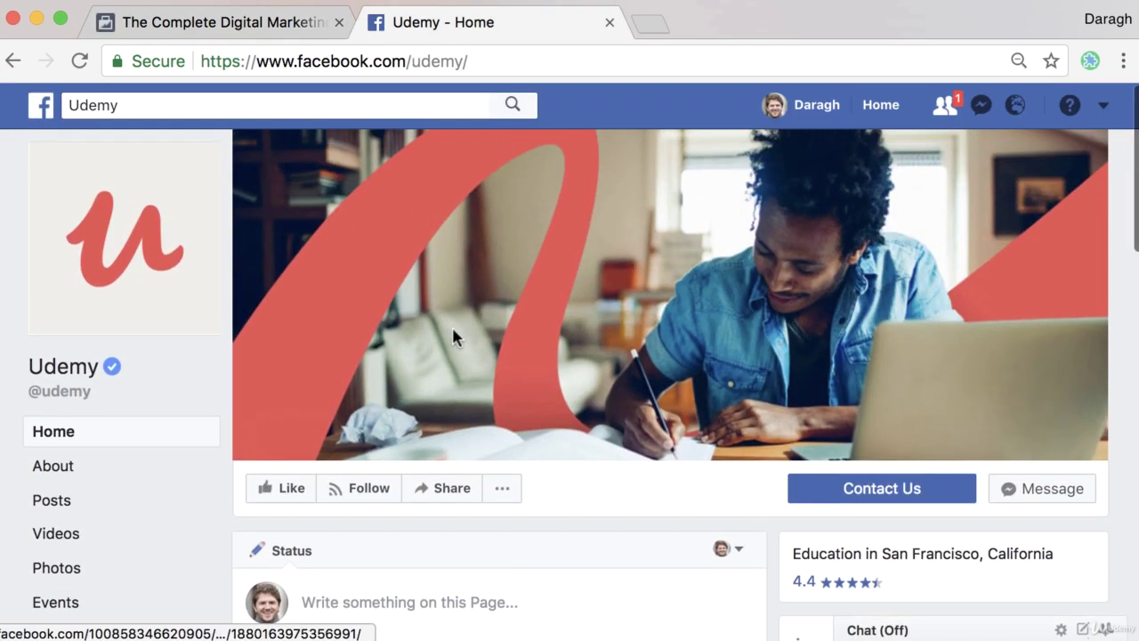
pyautogui.click(282, 494)
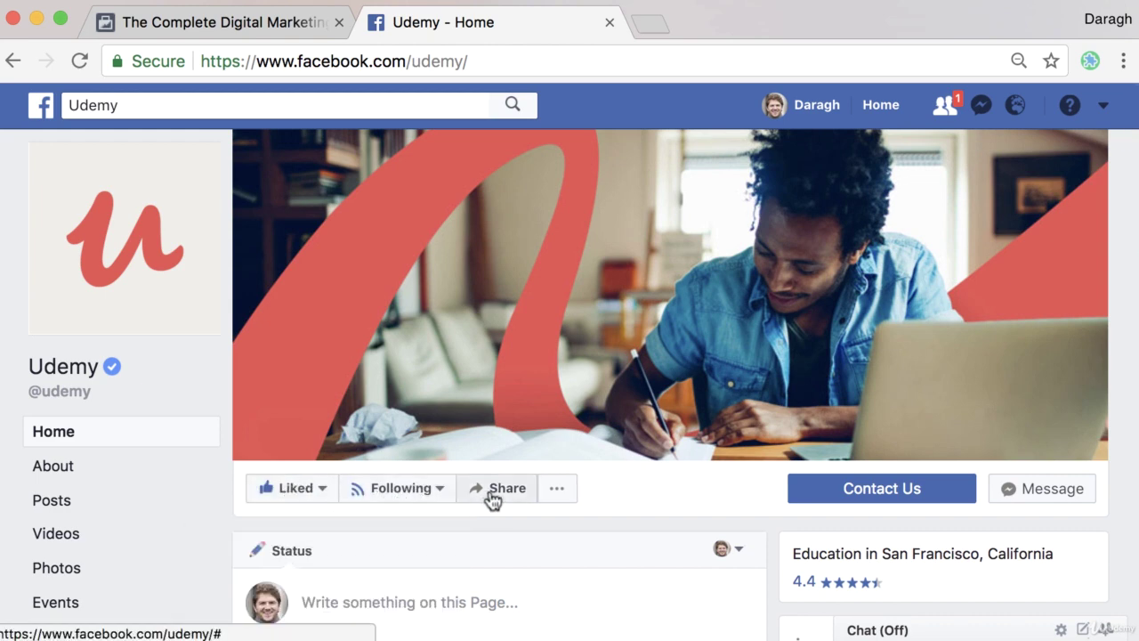
# Unfollow the Udemy page while keeping it liked, and follow it again
pyautogui.scroll(-1, 492, 497)
pyautogui.scroll(-2, 493, 500)
pyautogui.moveTo(433, 294)
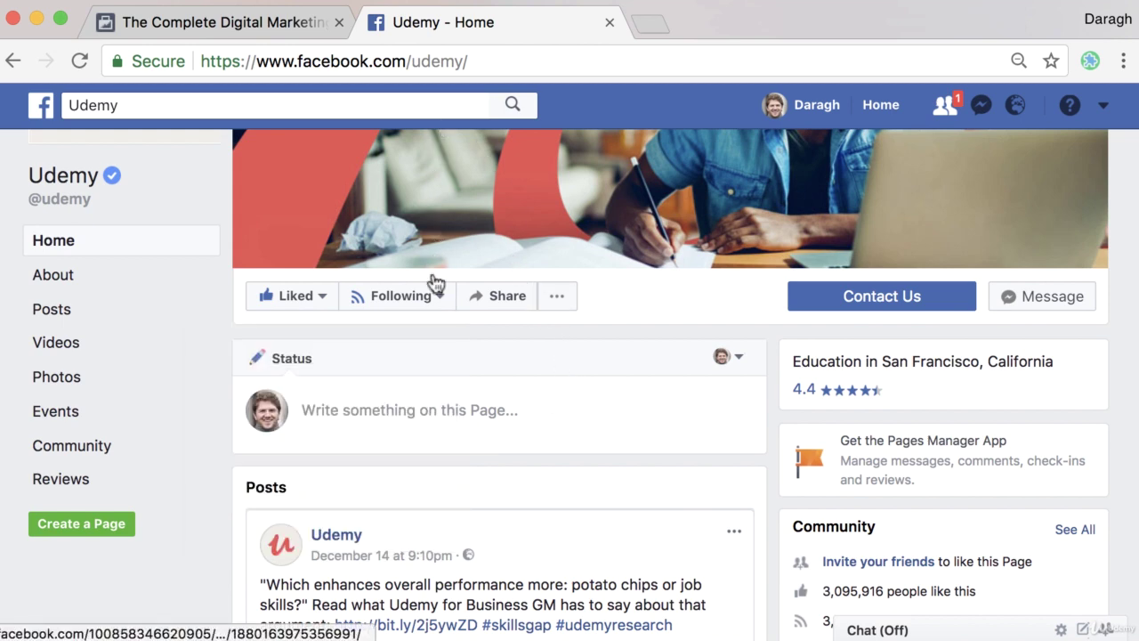
pyautogui.click(404, 347)
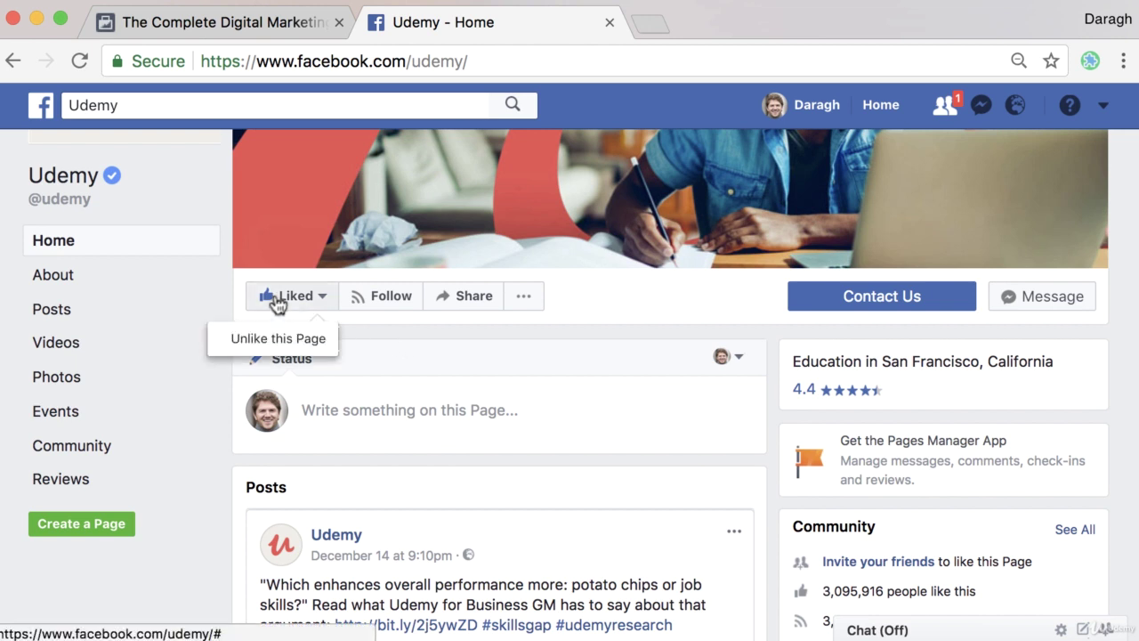
pyautogui.click(389, 298)
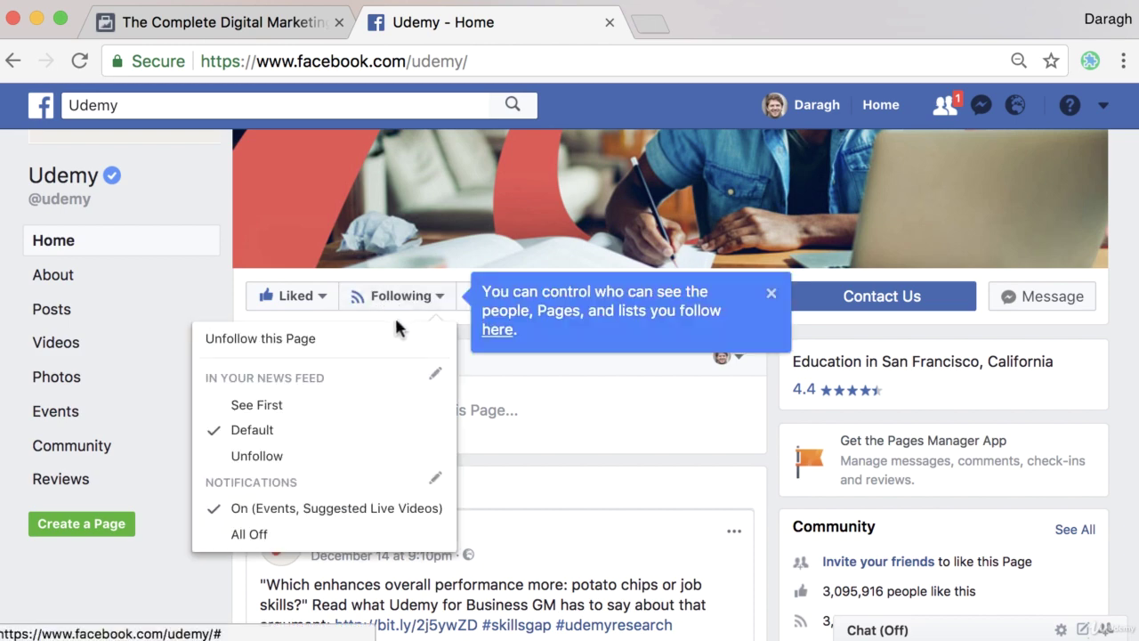
# Unlike the Udemy page but follow it, and dismiss the tip about who can see followed pages
pyautogui.moveTo(267, 293)
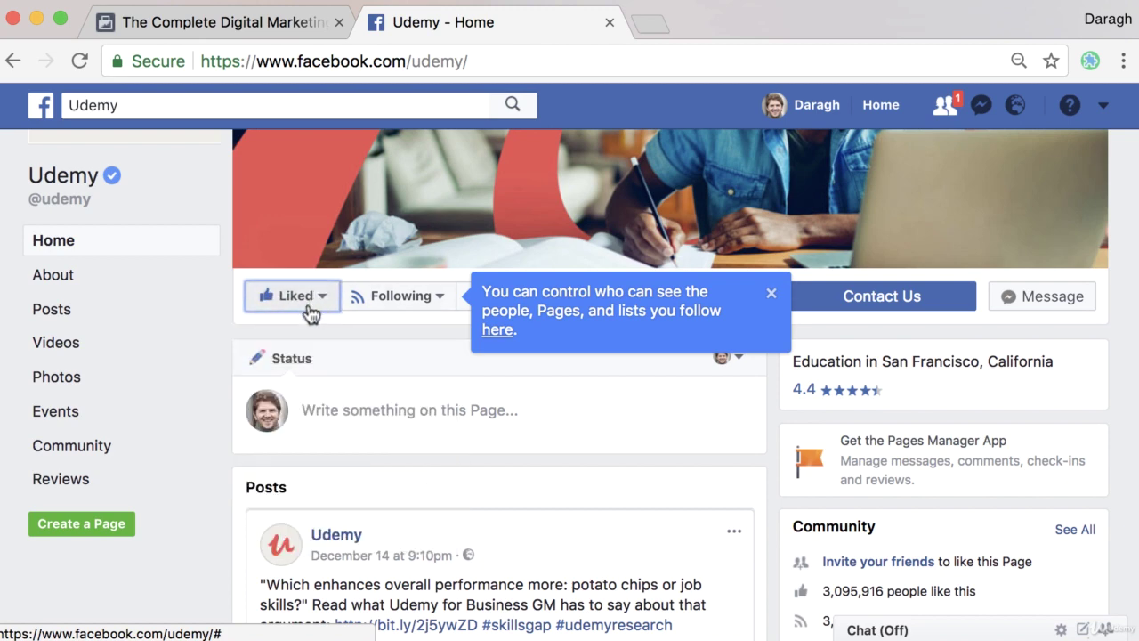
pyautogui.click(304, 339)
pyautogui.click(361, 301)
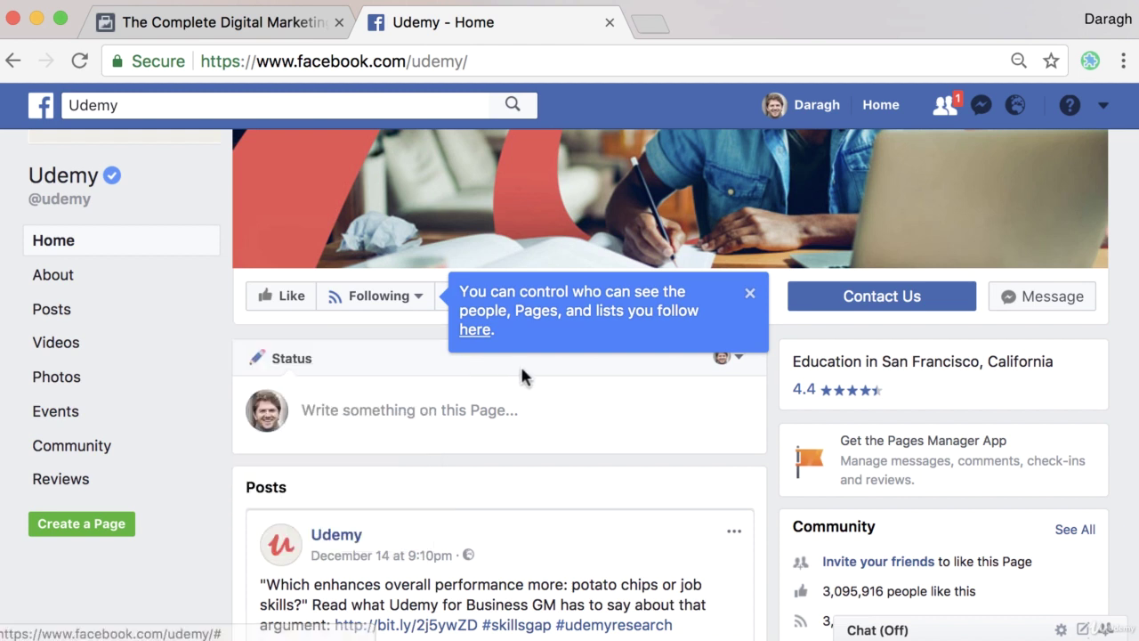
pyautogui.click(752, 294)
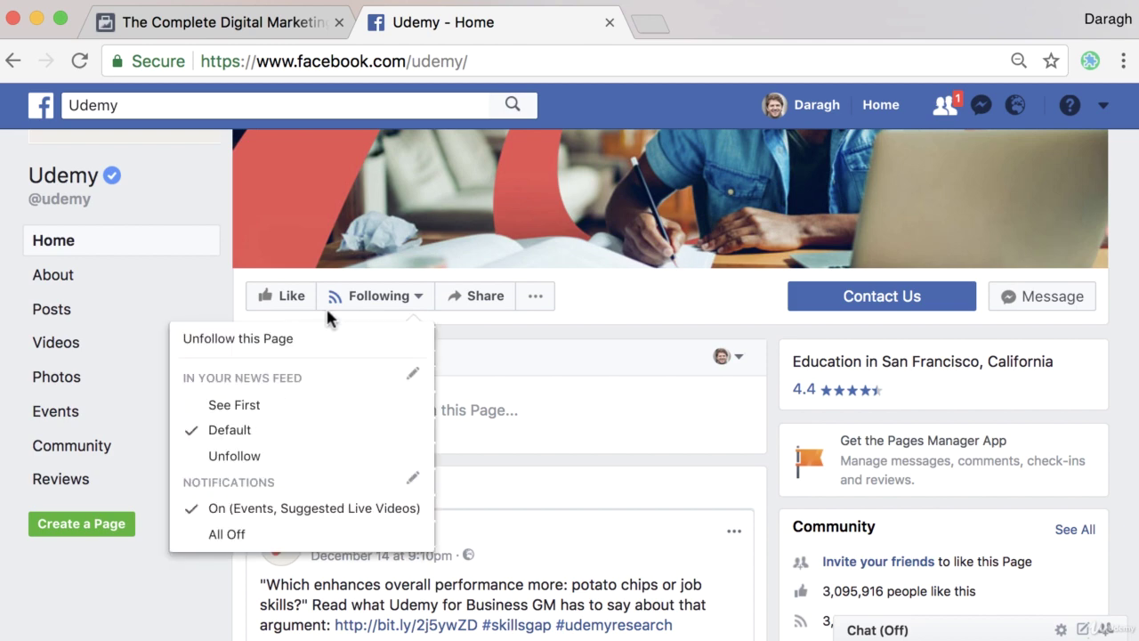
# Return to the course page's Insights and compare the total page followers with the total page likes
pyautogui.click(283, 26)
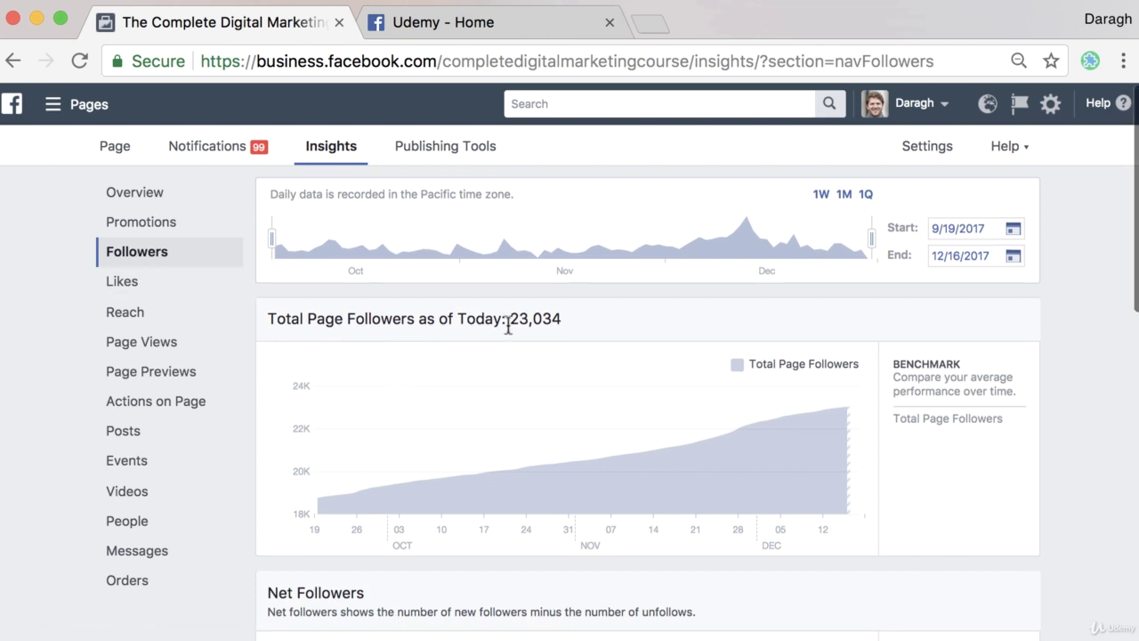
pyautogui.moveTo(510, 318); pyautogui.dragTo(579, 324)
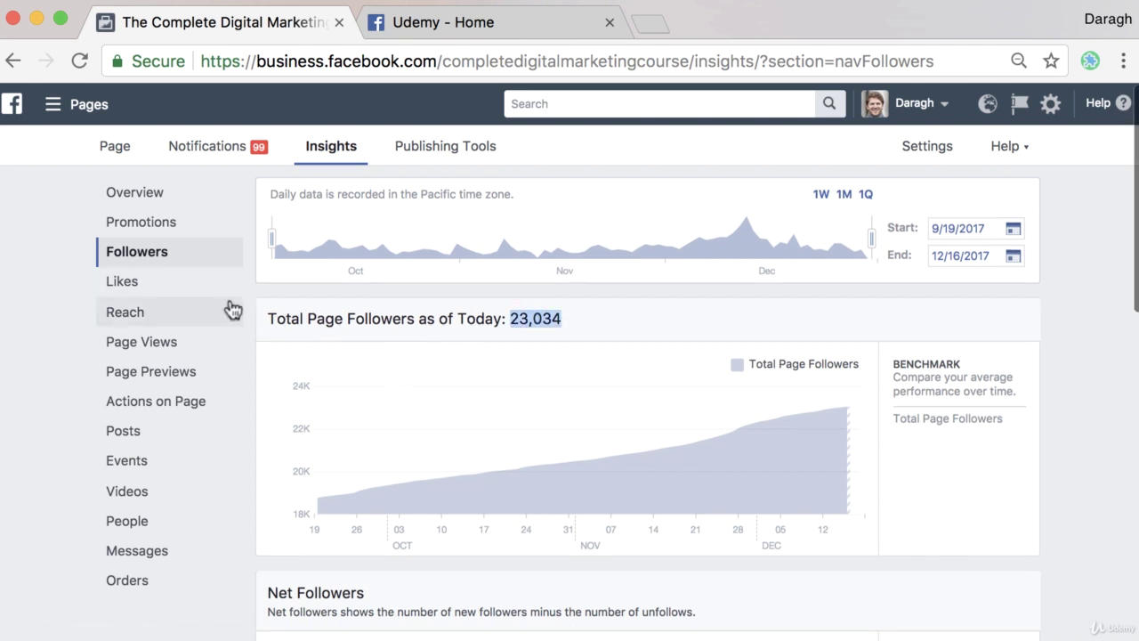
pyautogui.click(166, 294)
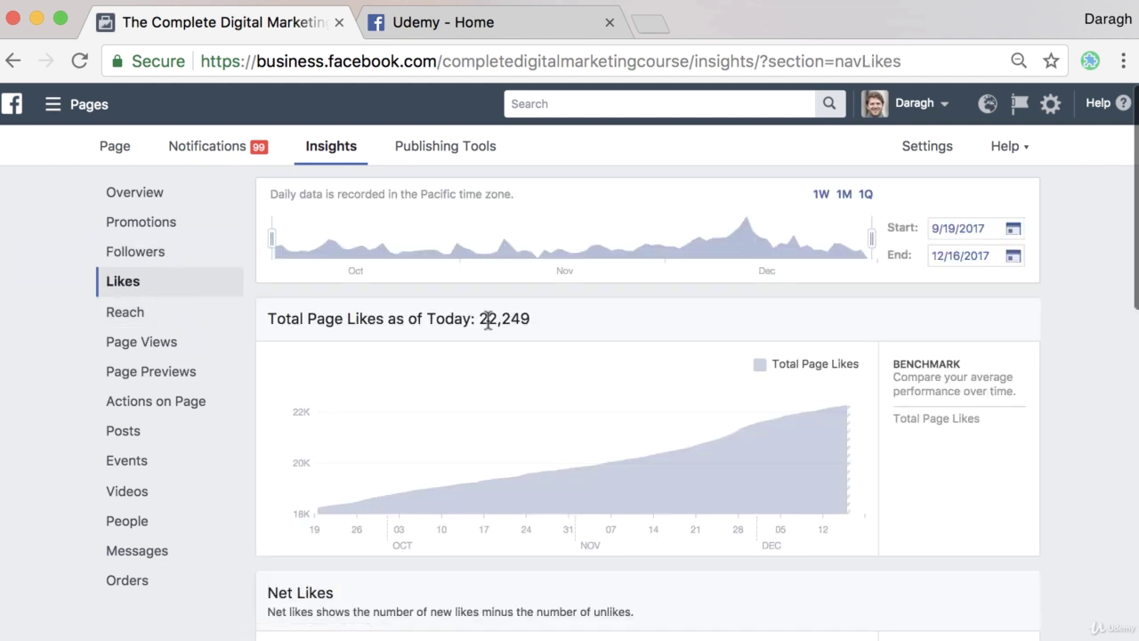
pyautogui.moveTo(481, 318); pyautogui.dragTo(528, 324)
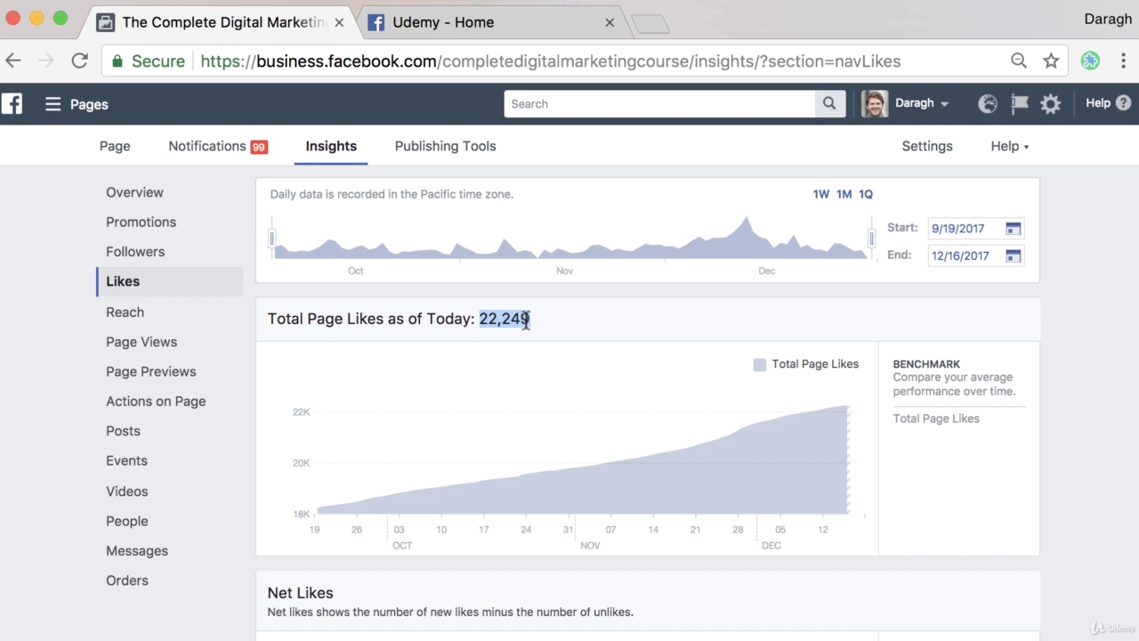
pyautogui.click(171, 255)
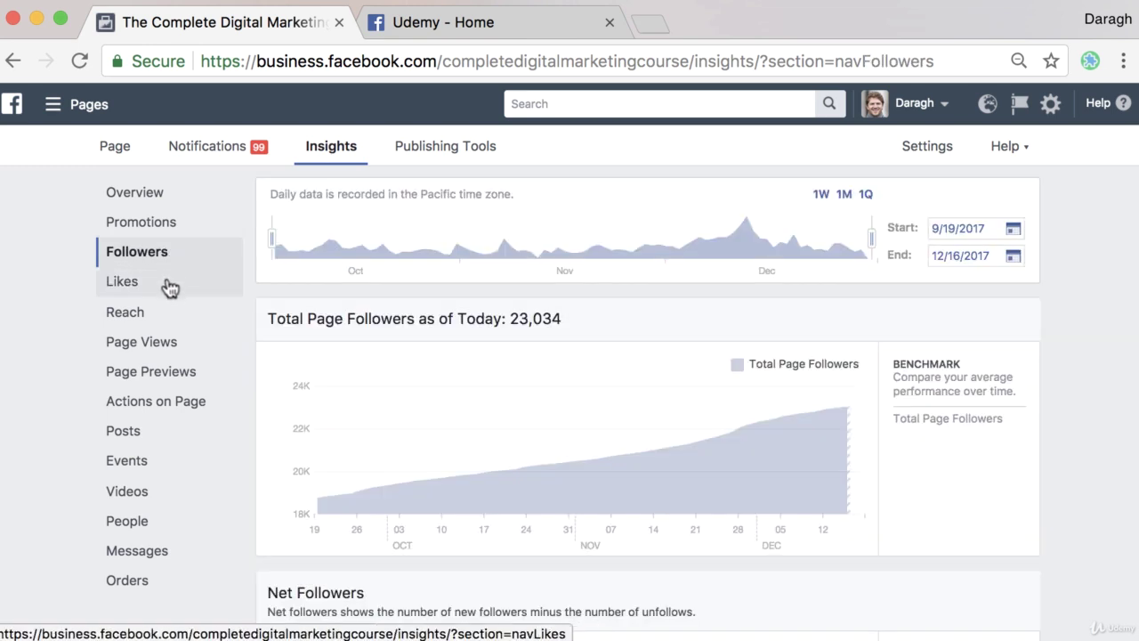
# Recheck the total page likes against the followers data, and bring up the Net Followers chart in the Followers section
pyautogui.click(169, 287)
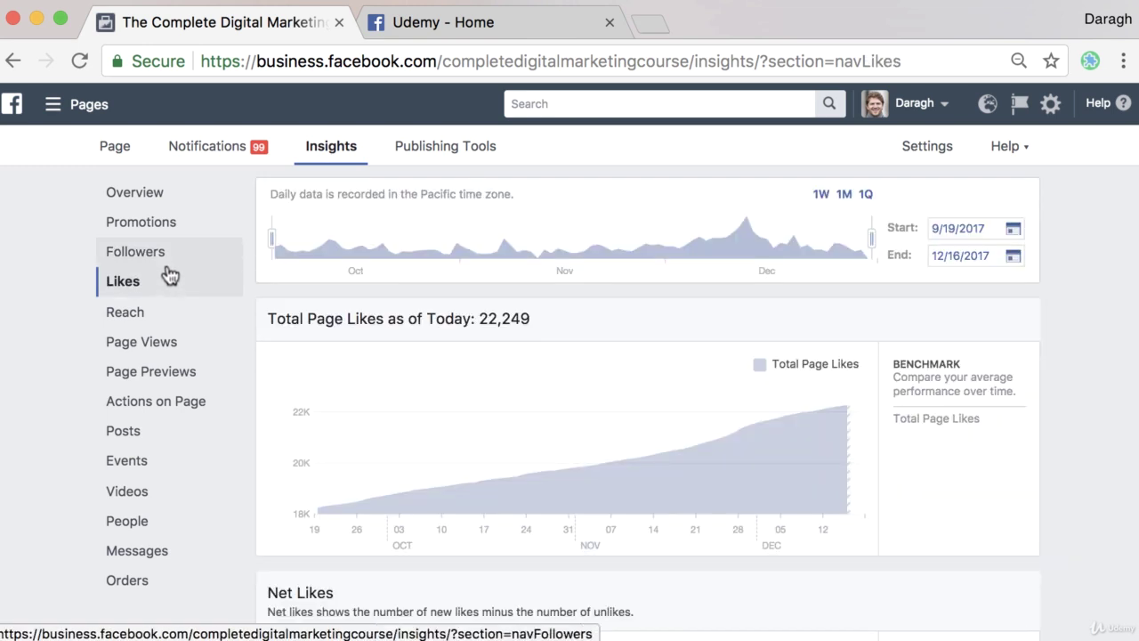
pyautogui.click(169, 274)
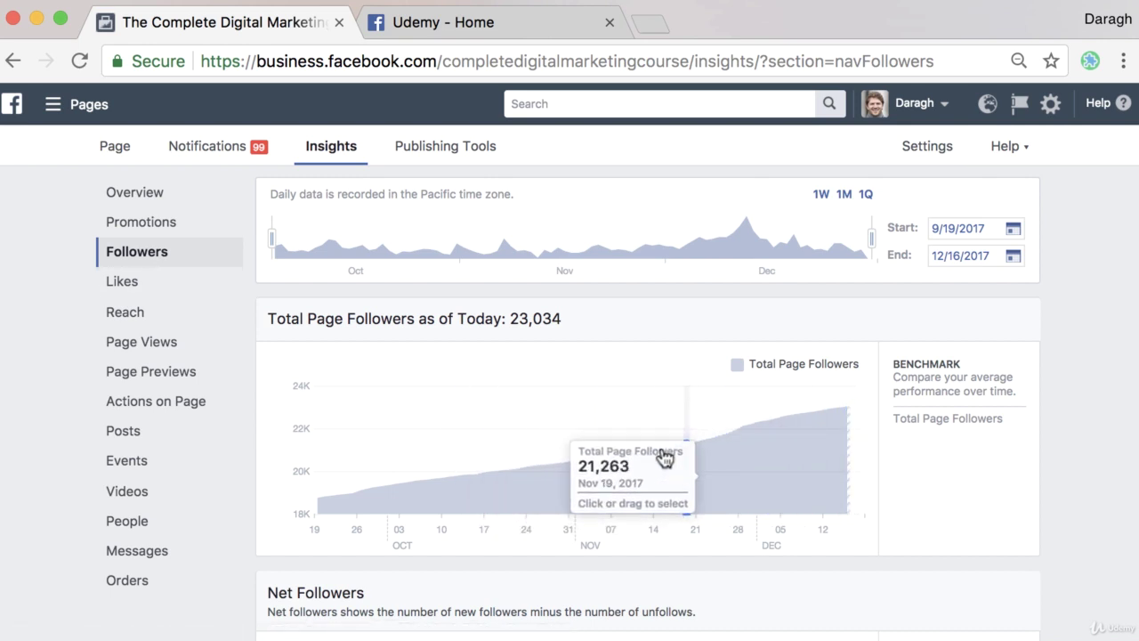
pyautogui.scroll(-5, 547, 456)
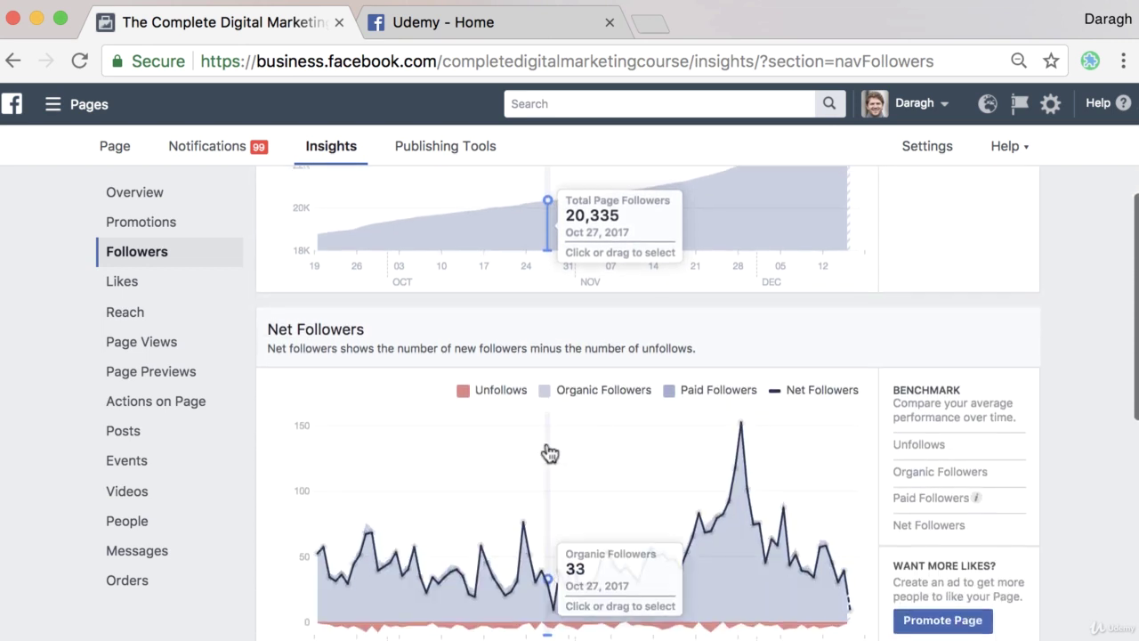
pyautogui.scroll(-3, 543, 445)
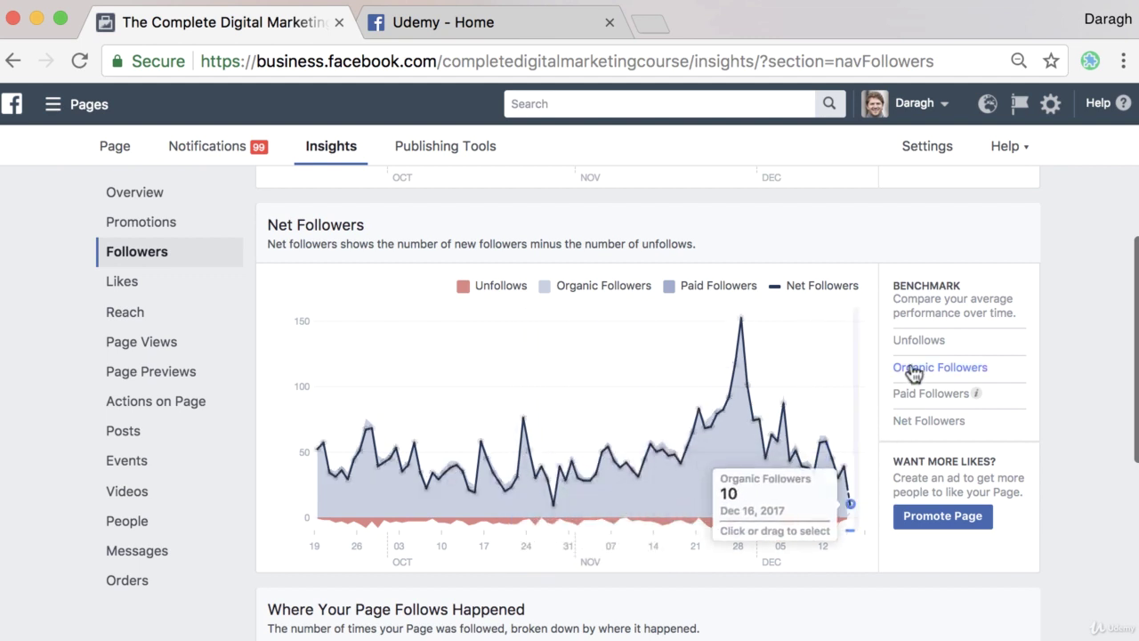
pyautogui.scroll(-2, 912, 372)
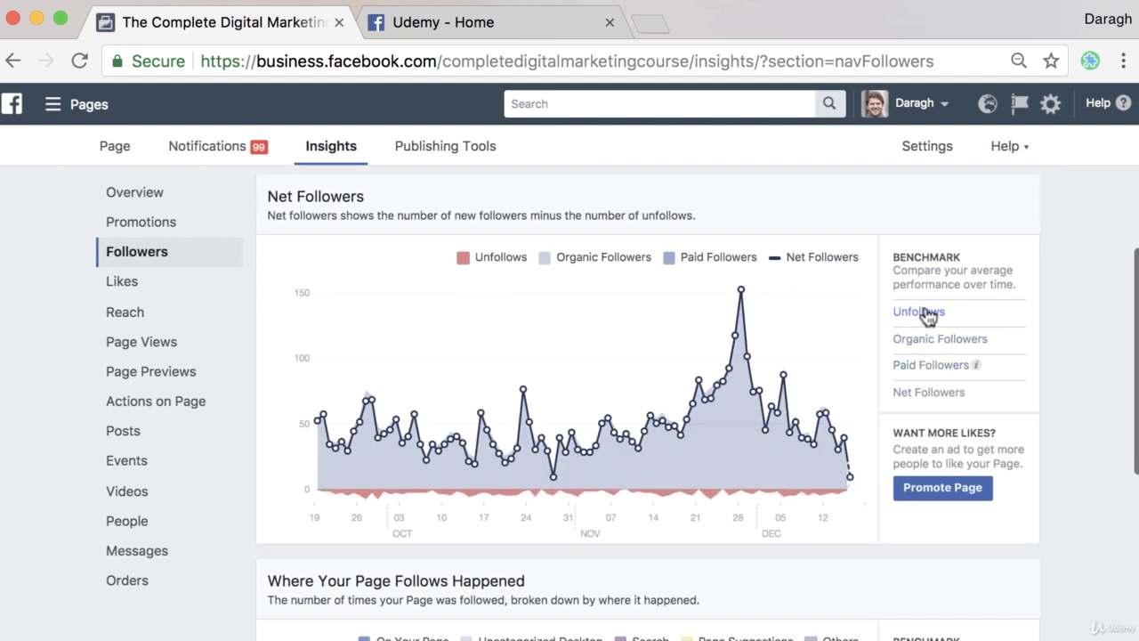
# Benchmark the Net Followers chart against the last period for unfollows, organic followers, paid followers and net followers
pyautogui.click(926, 313)
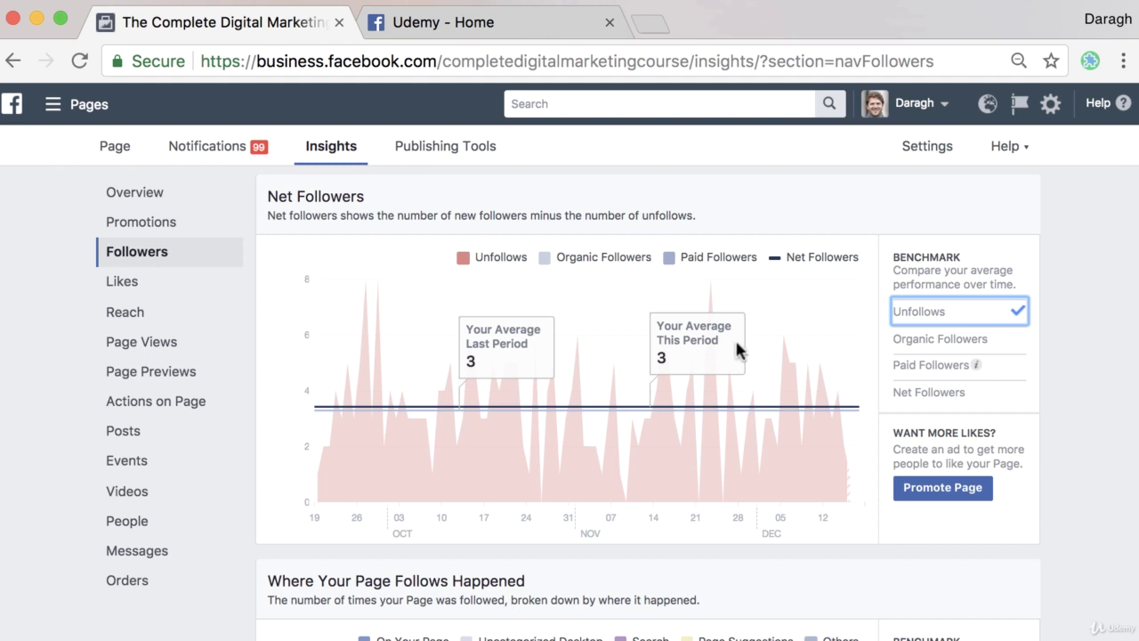
pyautogui.click(923, 347)
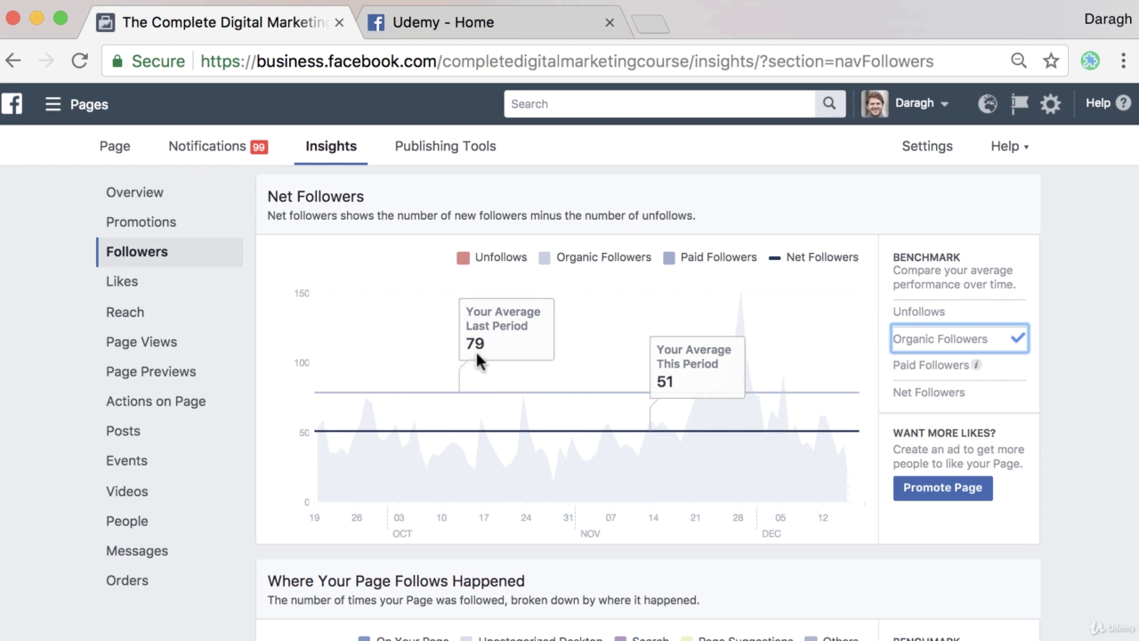
pyautogui.click(922, 366)
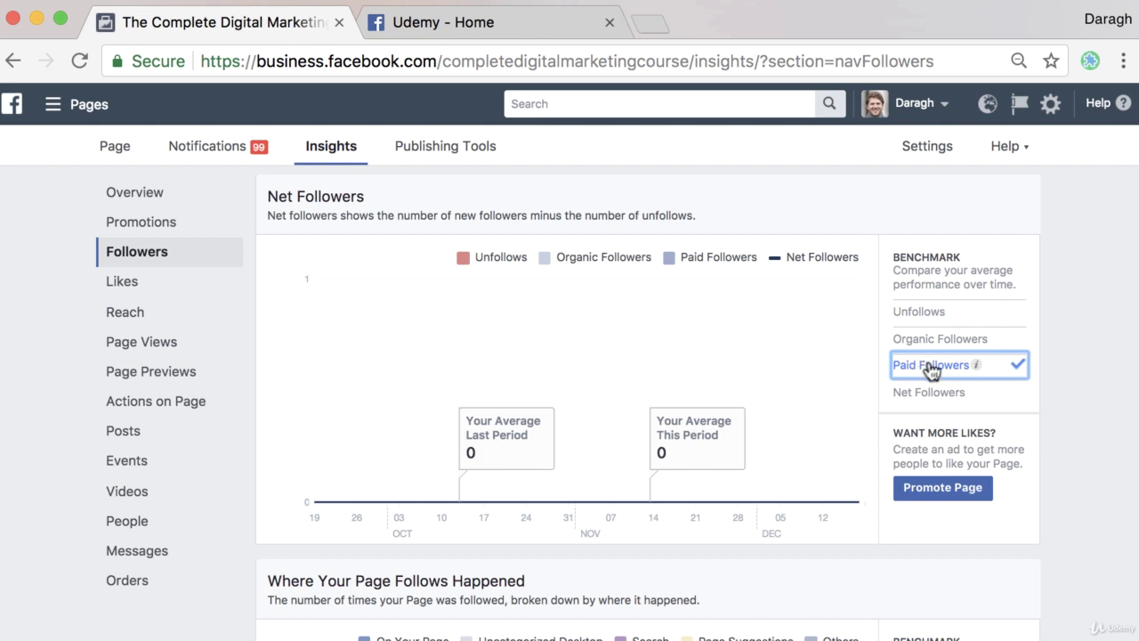
pyautogui.rightClick(934, 393)
pyautogui.click(920, 394)
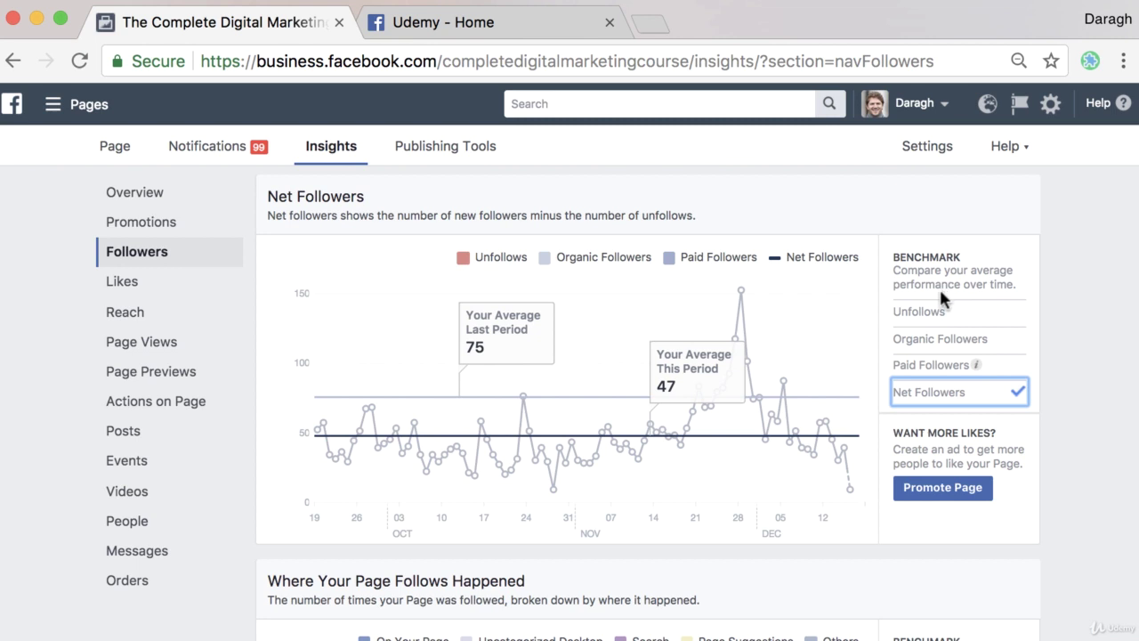
# Compare the follow sources under Where Your Page Follows Happened, leaving the On Your Page benchmark selected
pyautogui.scroll(-7, 926, 374)
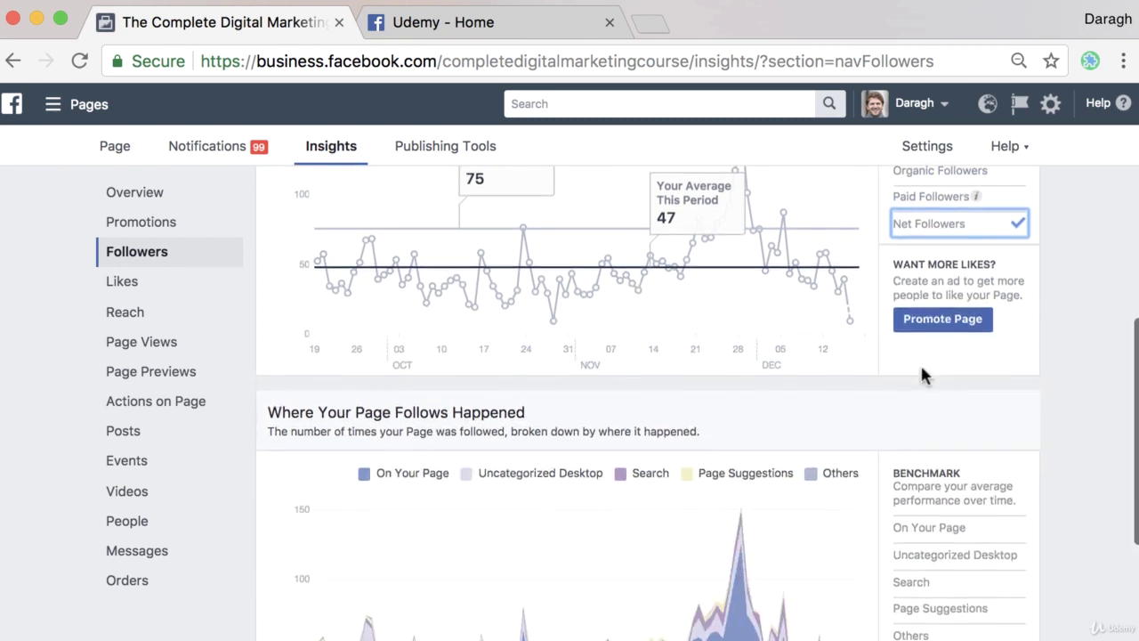
pyautogui.scroll(-2, 922, 367)
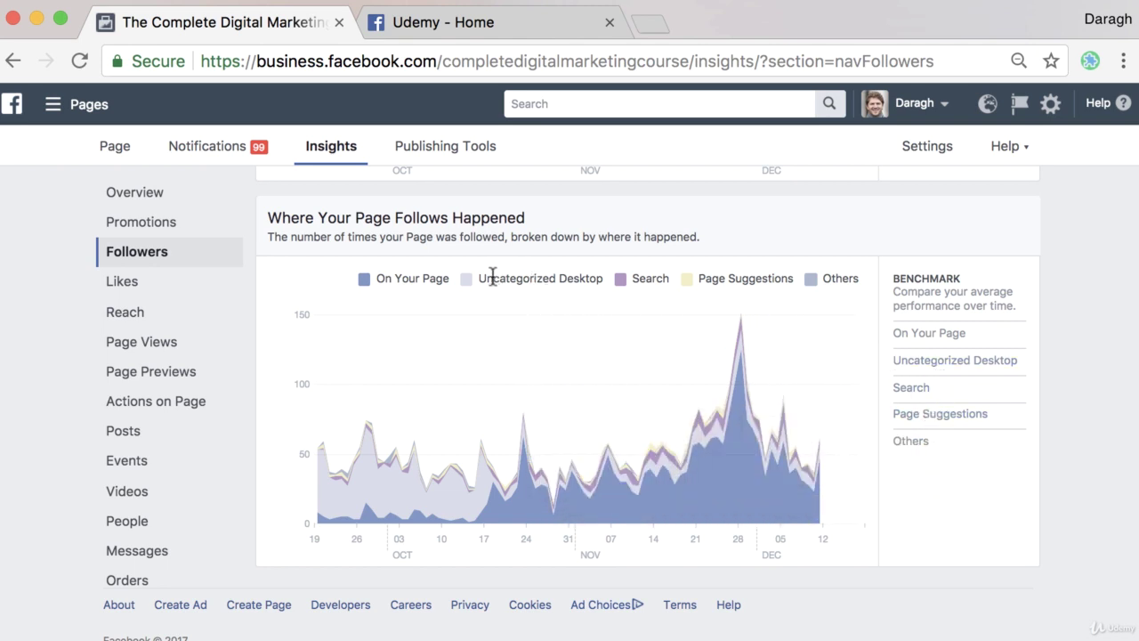
pyautogui.click(947, 368)
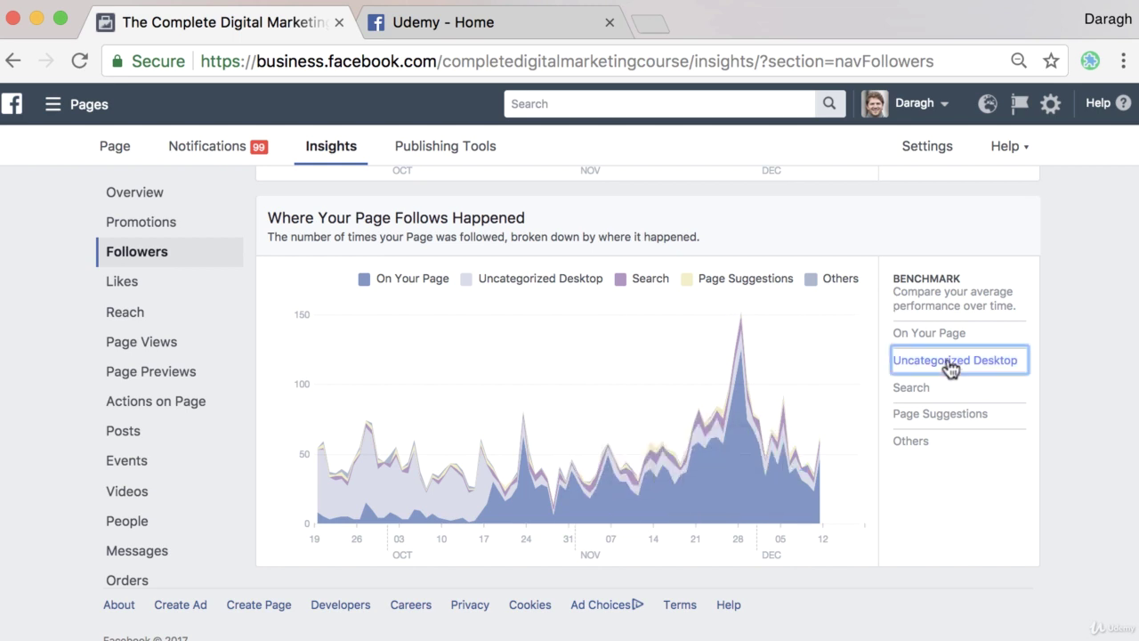
pyautogui.click(937, 335)
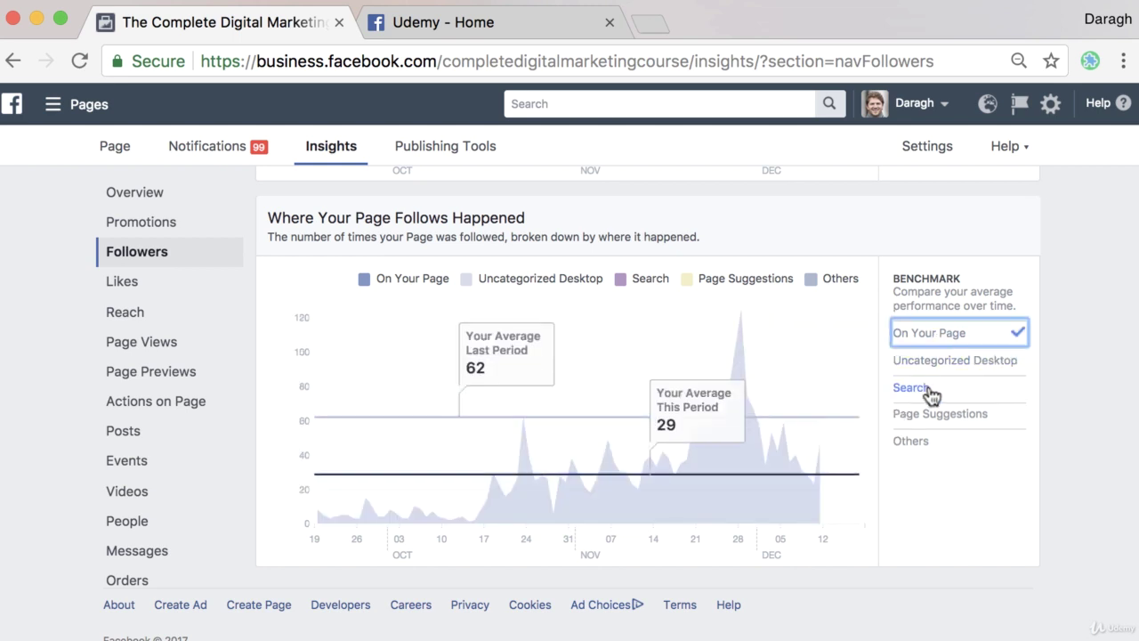
pyautogui.click(930, 391)
pyautogui.click(942, 417)
pyautogui.click(926, 443)
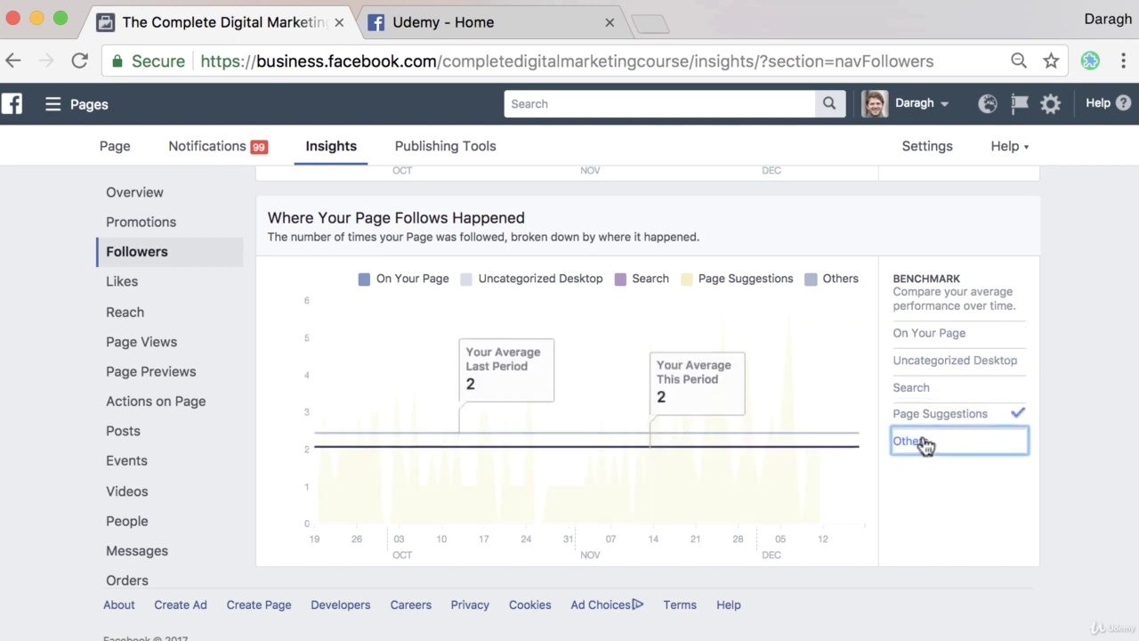
pyautogui.click(932, 336)
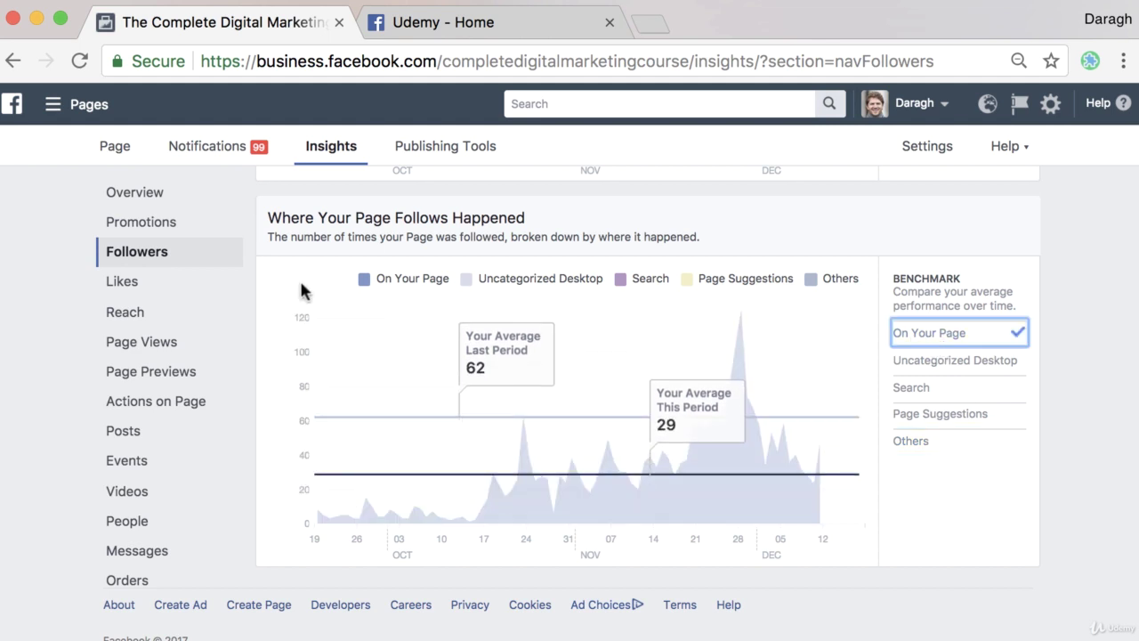
# Open the Reach data and highlight "your posts were served to." in the Post Reach description
pyautogui.click(183, 317)
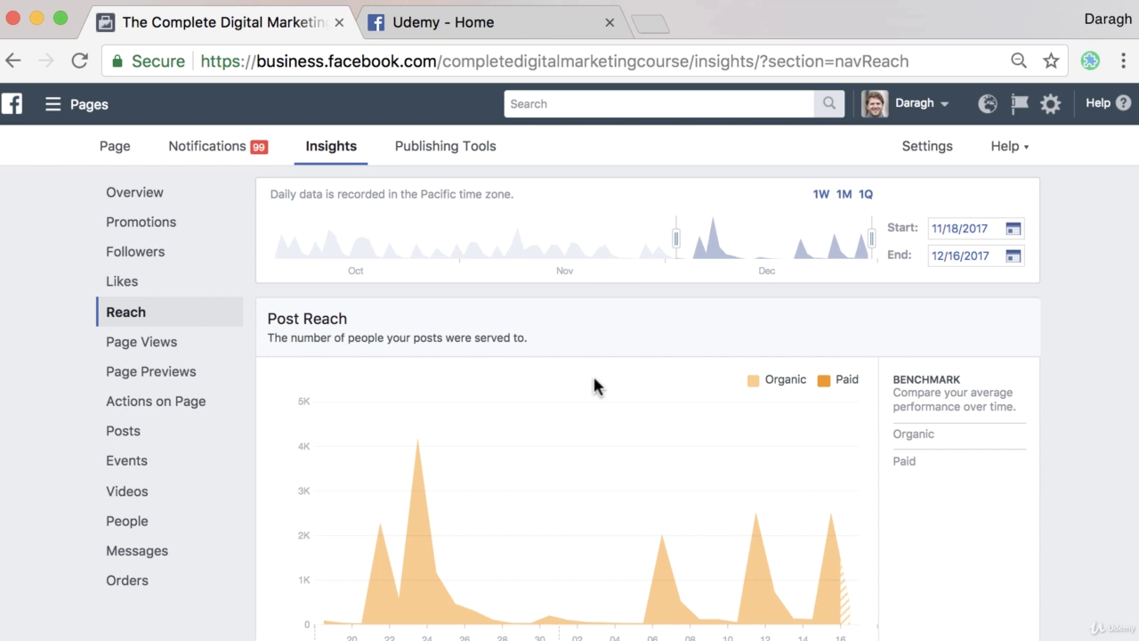
pyautogui.scroll(-3, 594, 387)
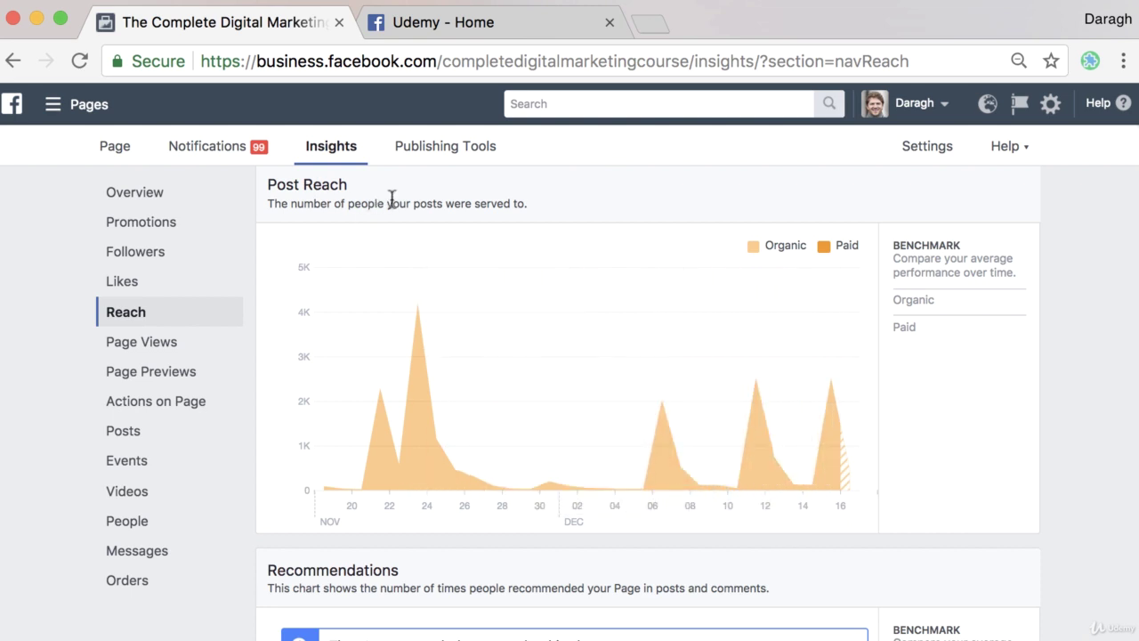
pyautogui.moveTo(387, 203); pyautogui.dragTo(532, 206)
# Examine the Reactions, Comments, Shares, and More chart in the Reach section, including daily values on its Other line
pyautogui.scroll(-3, 632, 347)
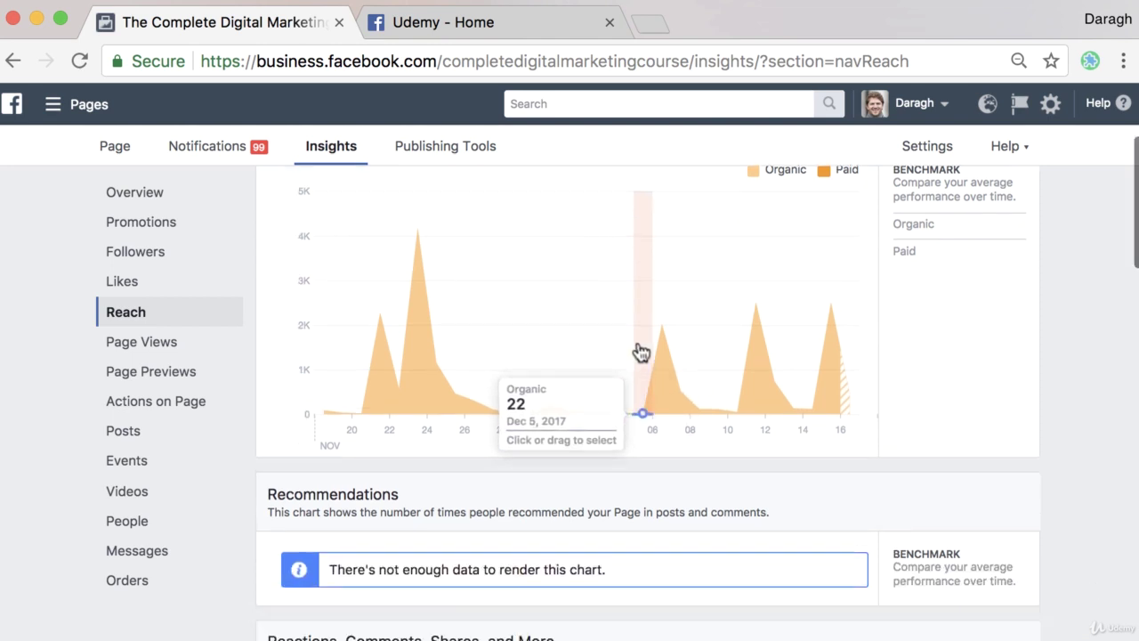
pyautogui.scroll(-2, 641, 352)
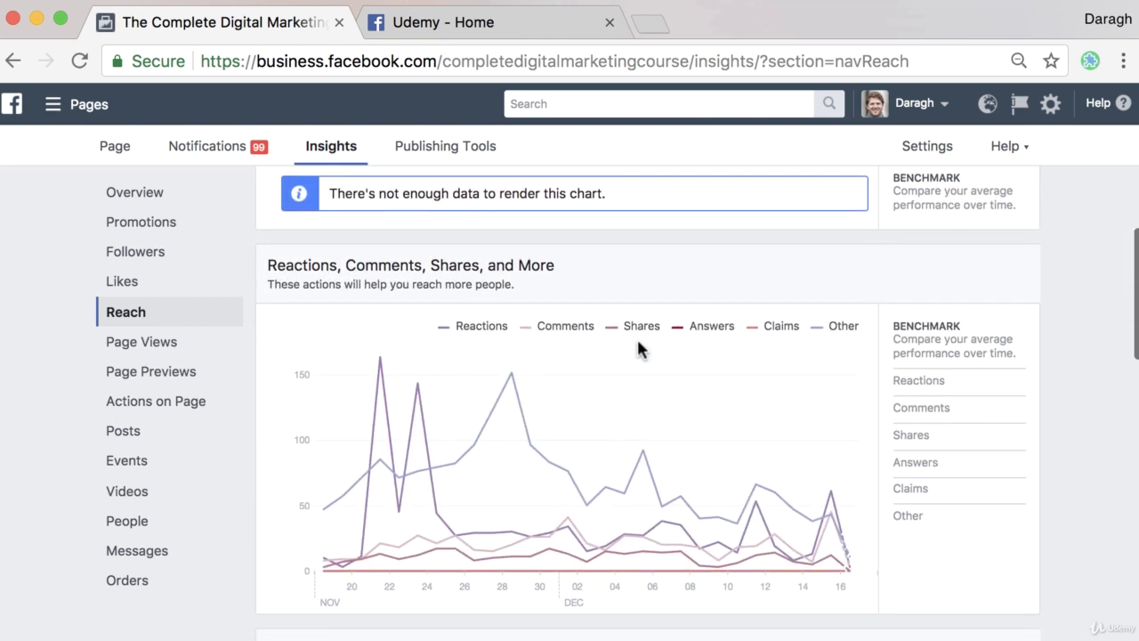
pyautogui.scroll(-1, 638, 349)
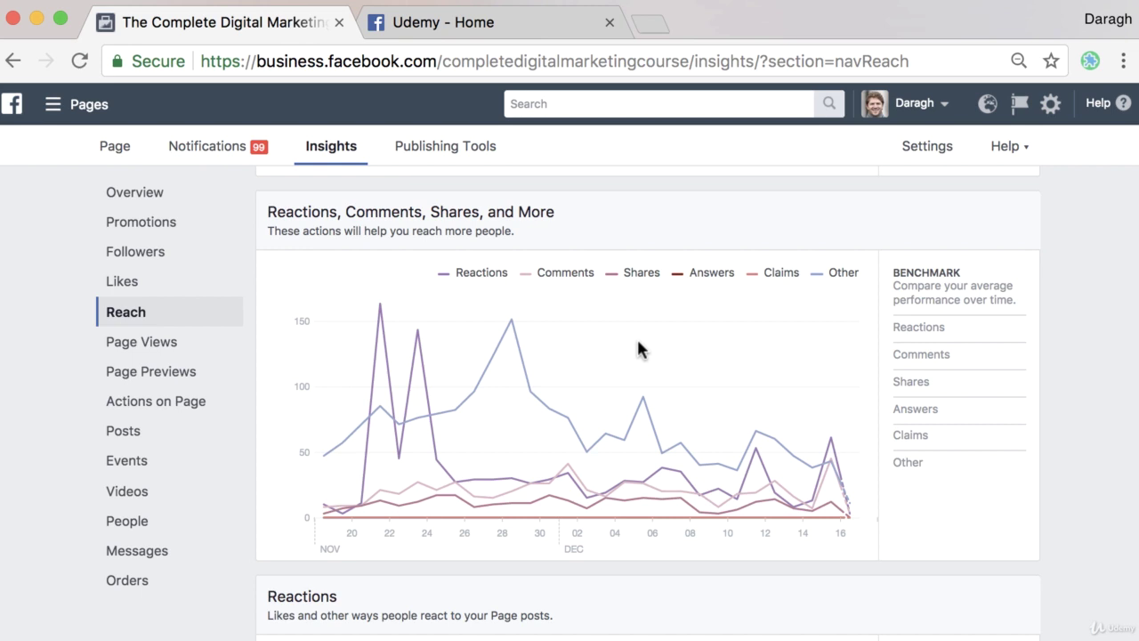
pyautogui.moveTo(618, 433)
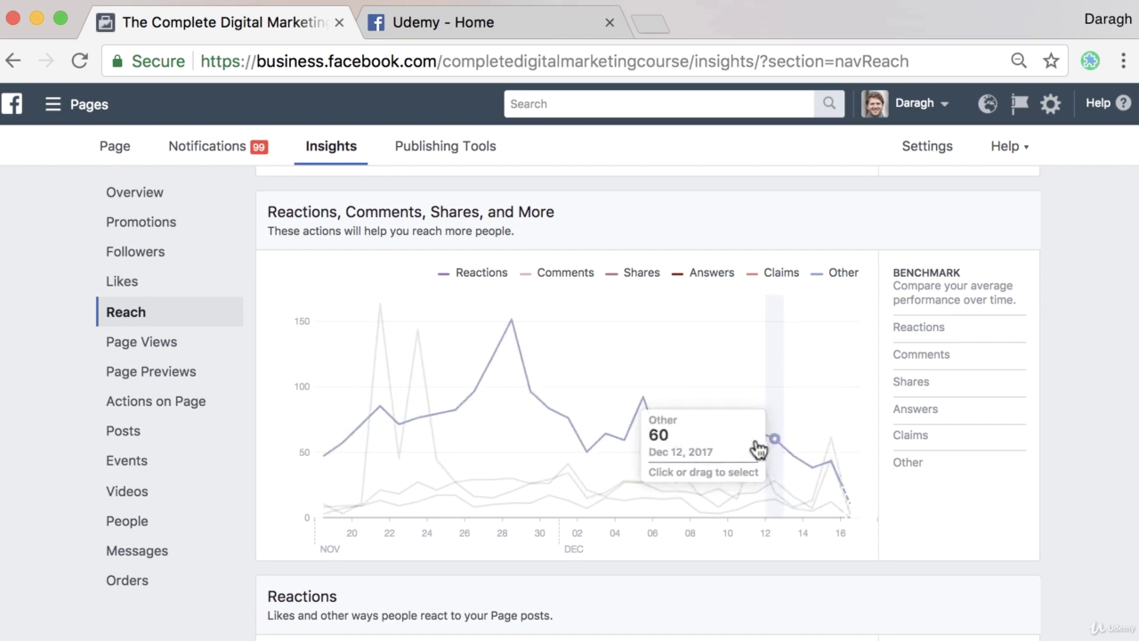
pyautogui.scroll(2, 603, 365)
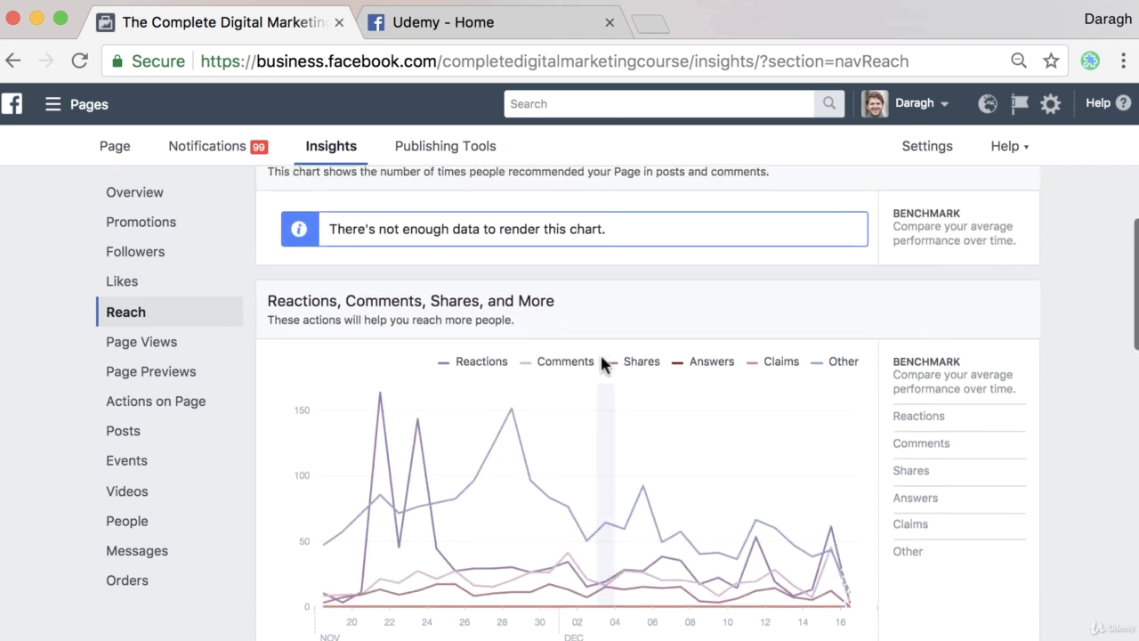
pyautogui.scroll(5, 603, 364)
pyautogui.scroll(-4, 662, 412)
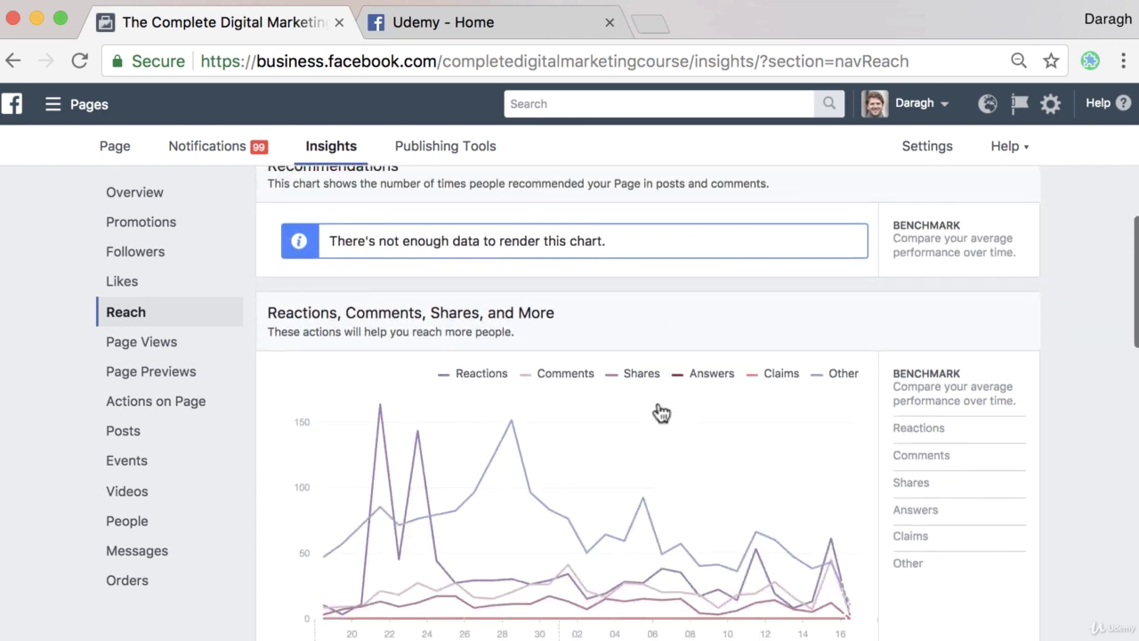
pyautogui.scroll(-4, 661, 413)
pyautogui.scroll(4, 659, 406)
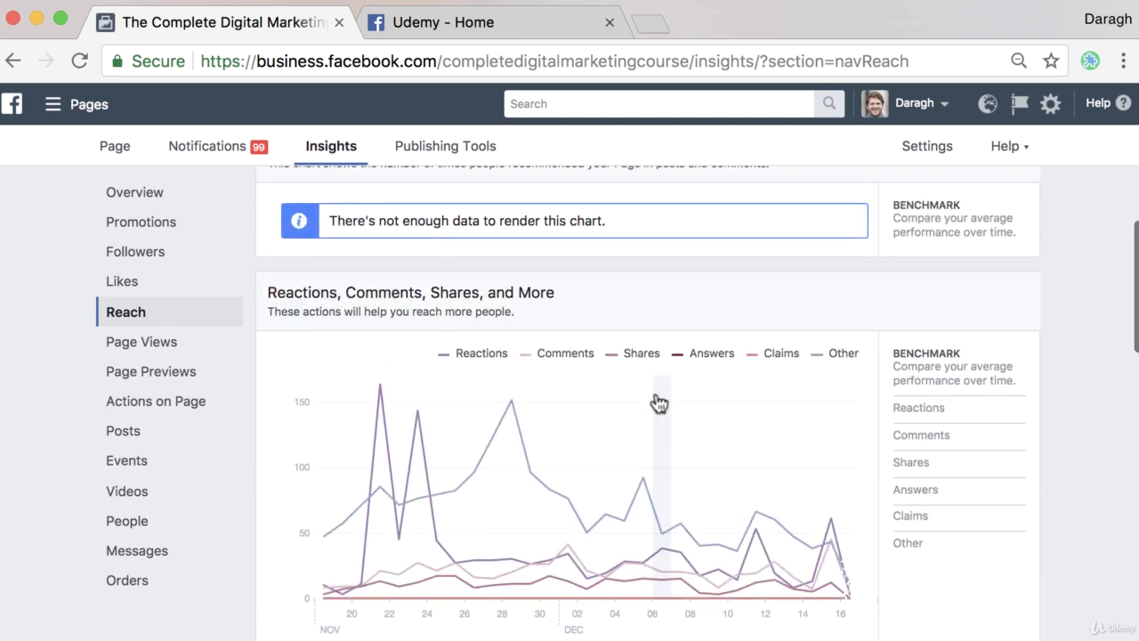
# Review the Reactions, Hide, Report as Spam, and Unlikes, and Total Reach charts, and return to the Post Reach chart
pyautogui.scroll(-5, 659, 404)
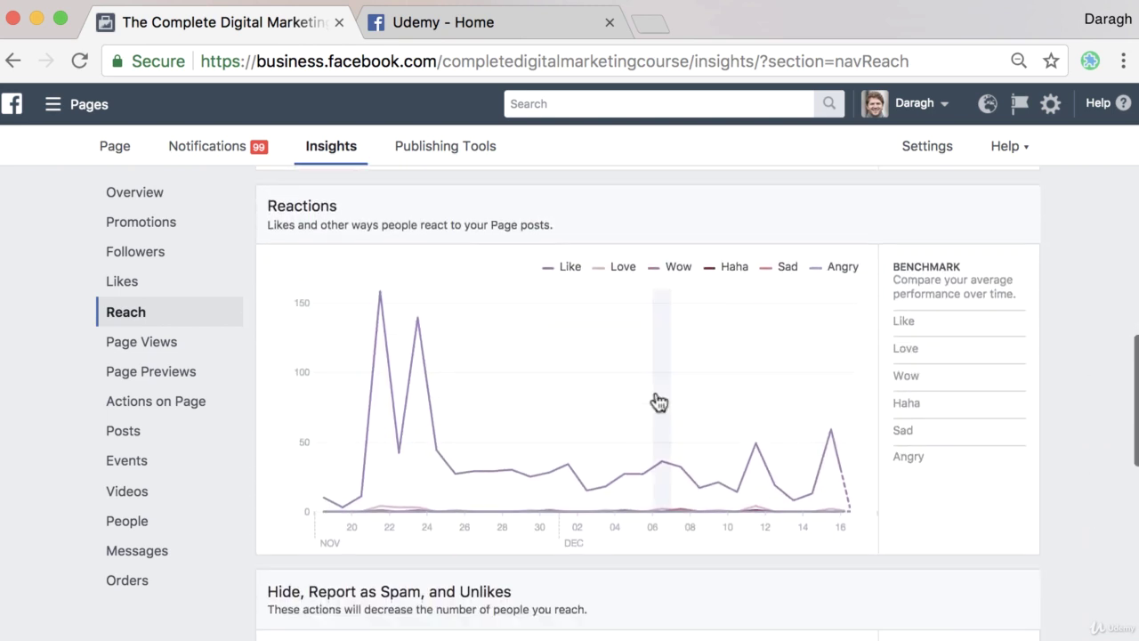
pyautogui.scroll(-6, 659, 403)
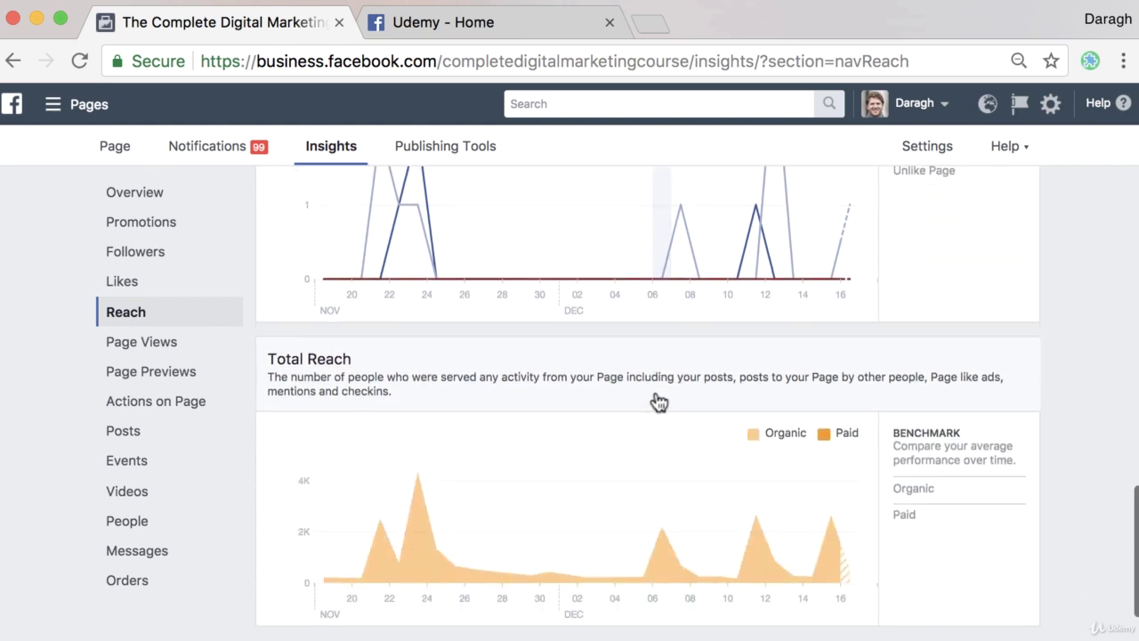
pyautogui.scroll(-2, 659, 403)
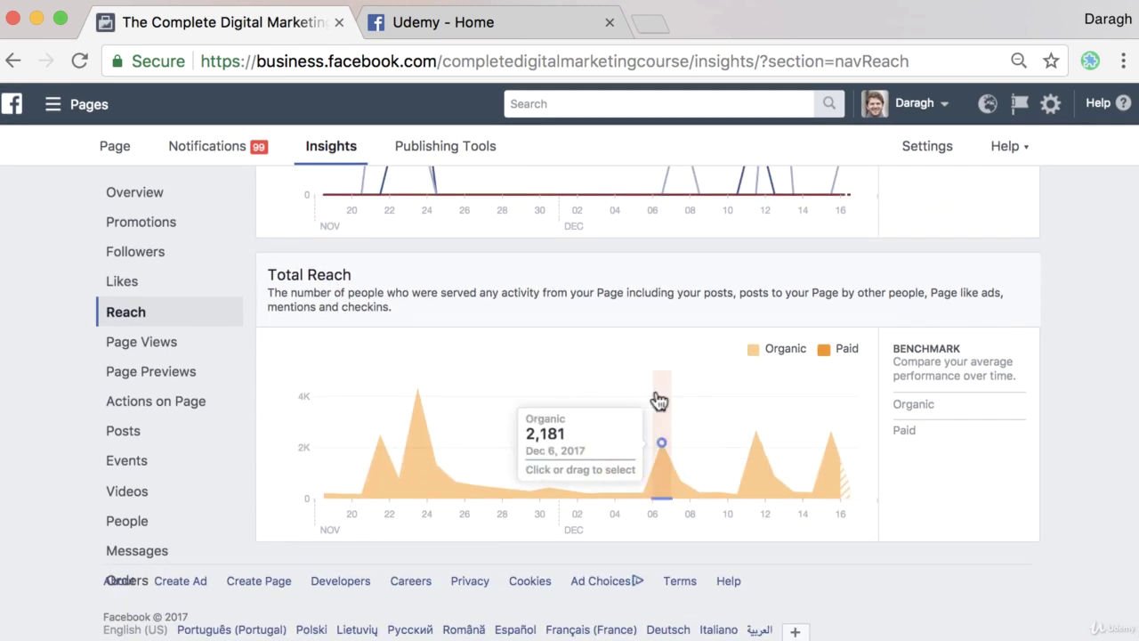
pyautogui.scroll(12, 659, 403)
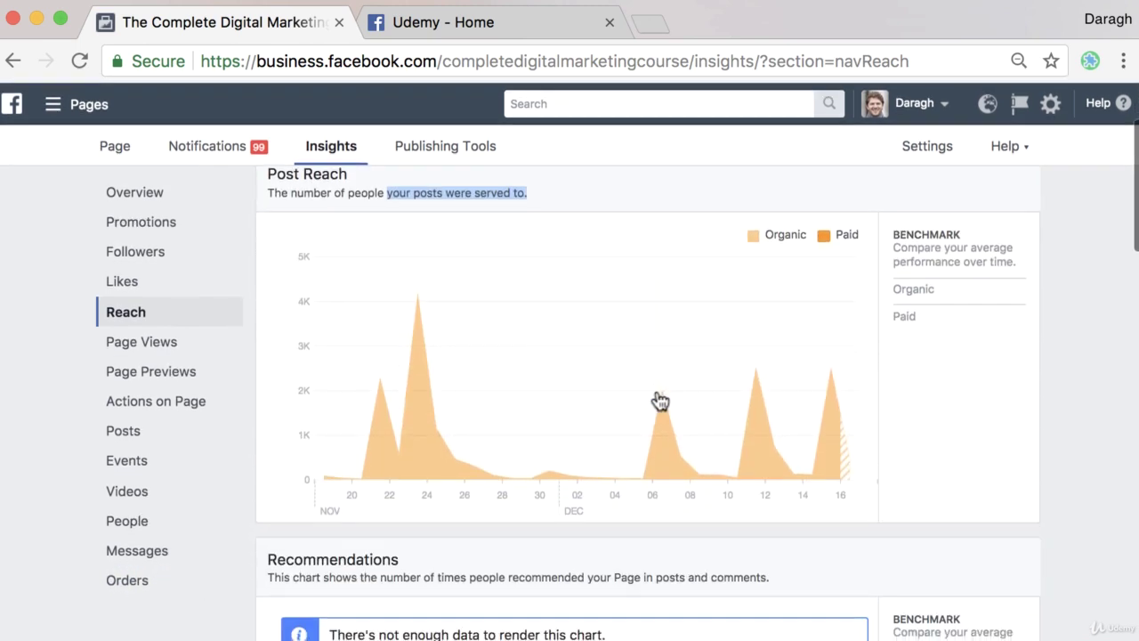
pyautogui.moveTo(662, 407)
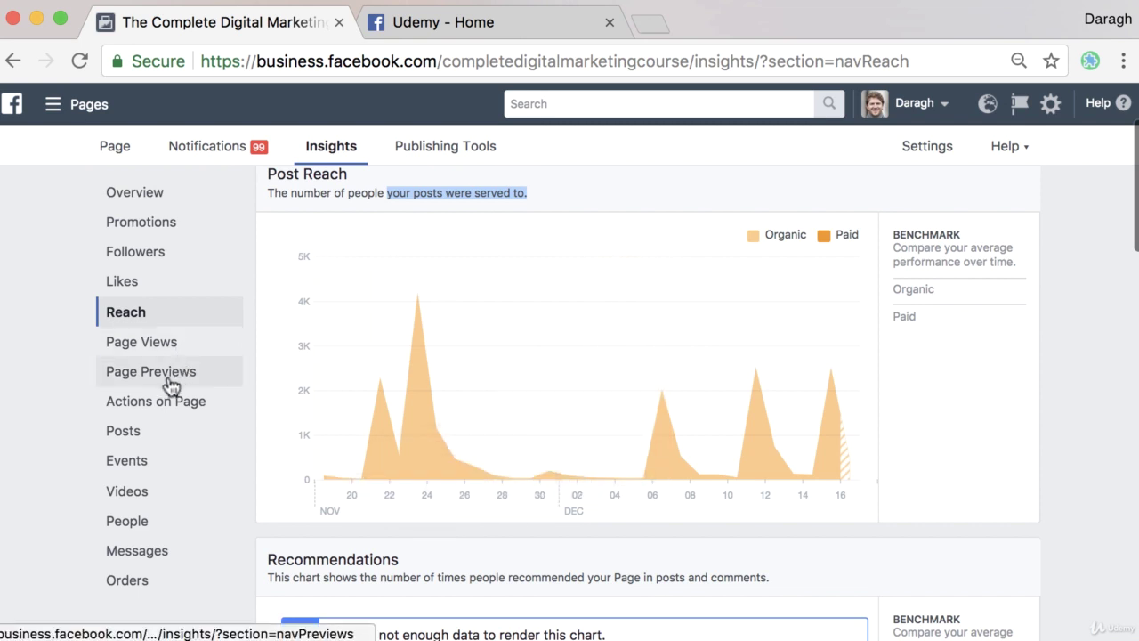
# Open the Actions on Page data, and look at the Contact Us button and contact details on the Udemy page as an example
pyautogui.click(178, 407)
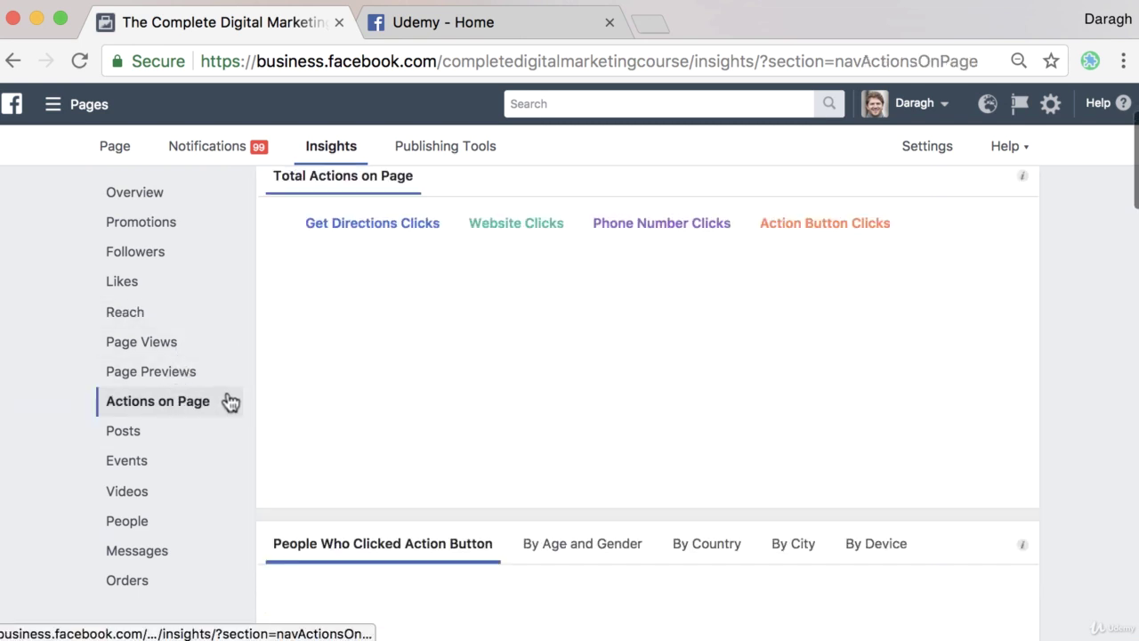
pyautogui.click(481, 35)
pyautogui.scroll(3, 890, 341)
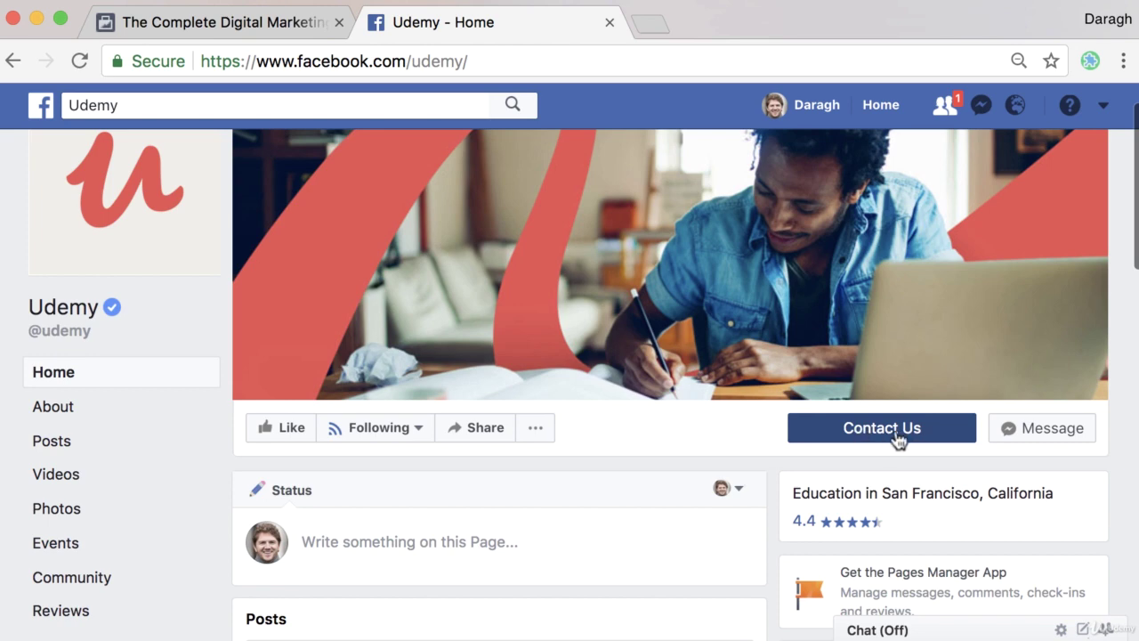
pyautogui.scroll(-6, 859, 434)
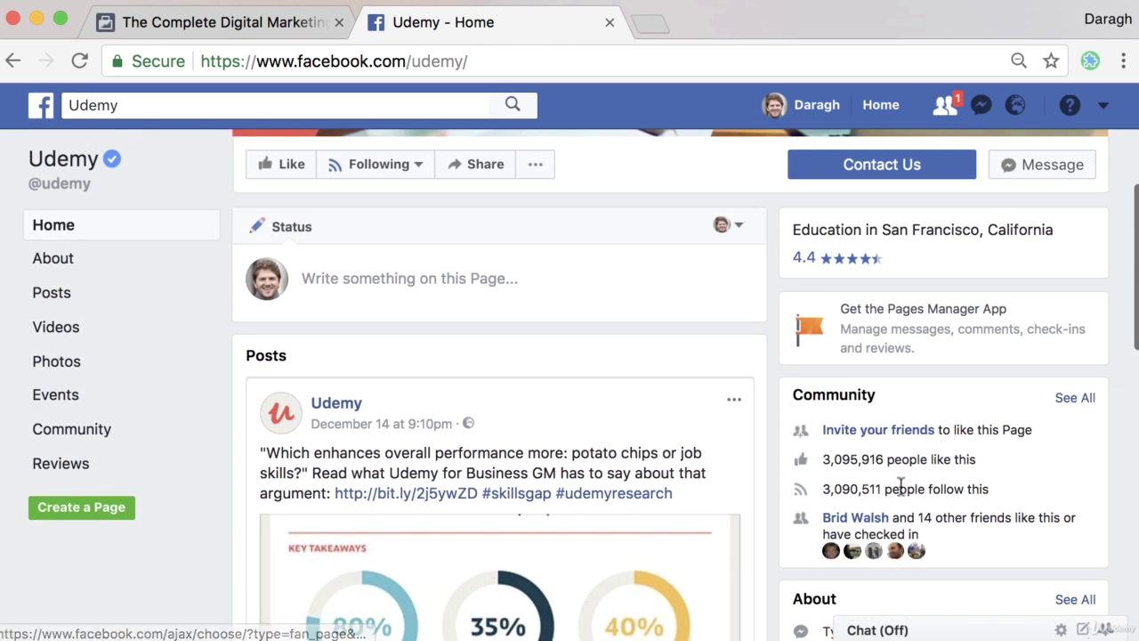
pyautogui.scroll(-4, 879, 399)
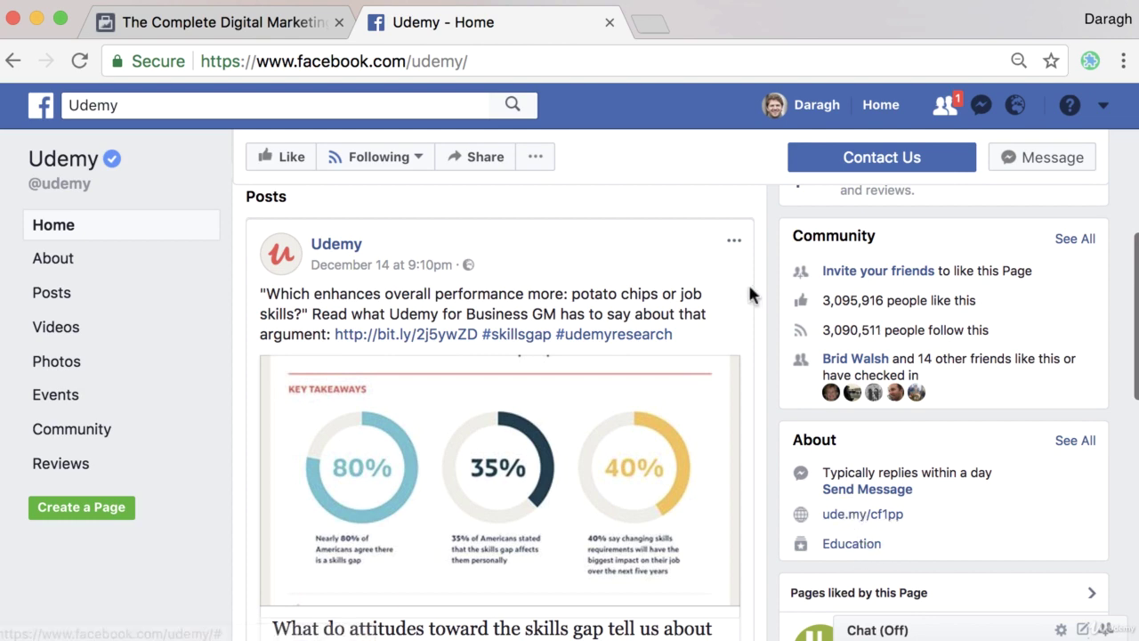
# Return to the course page's Insights and examine the Total Actions on Page chart, including Action Button Clicks
pyautogui.click(273, 30)
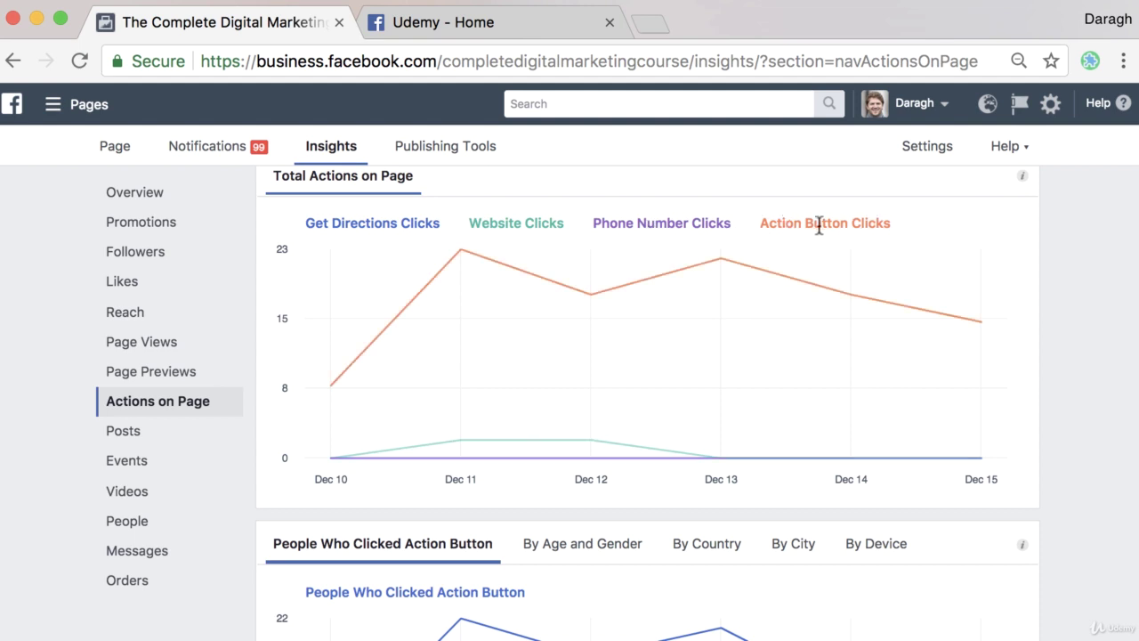
pyautogui.scroll(2, 302, 222)
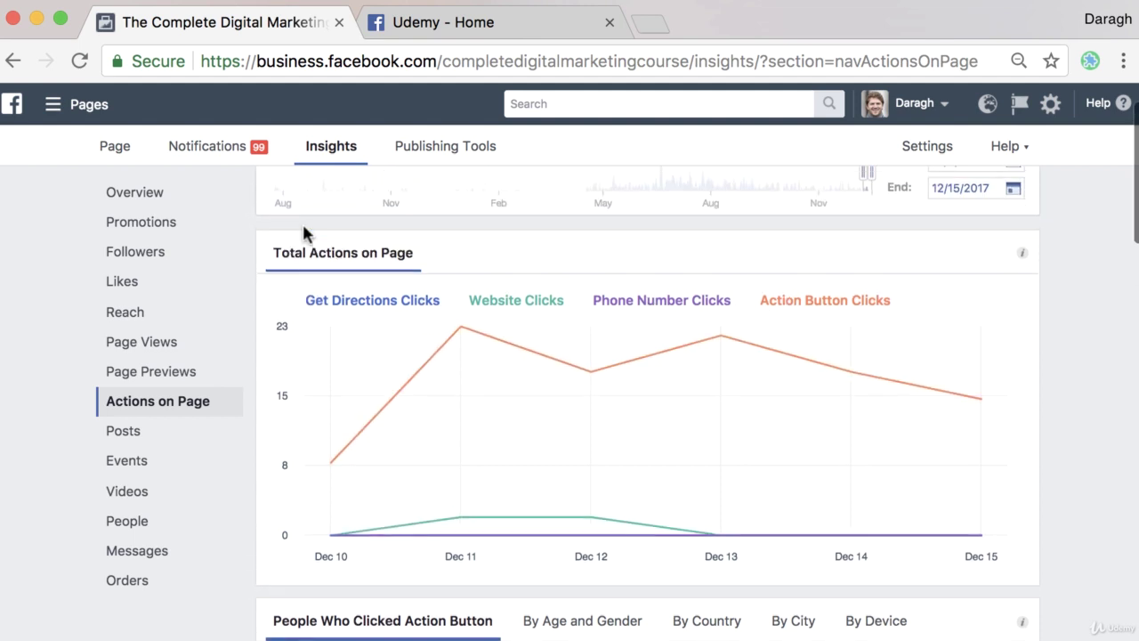
# Examine the People Who Clicked Action Button chart, and look at the Contact Us button on the Udemy page as an example
pyautogui.scroll(-5, 470, 286)
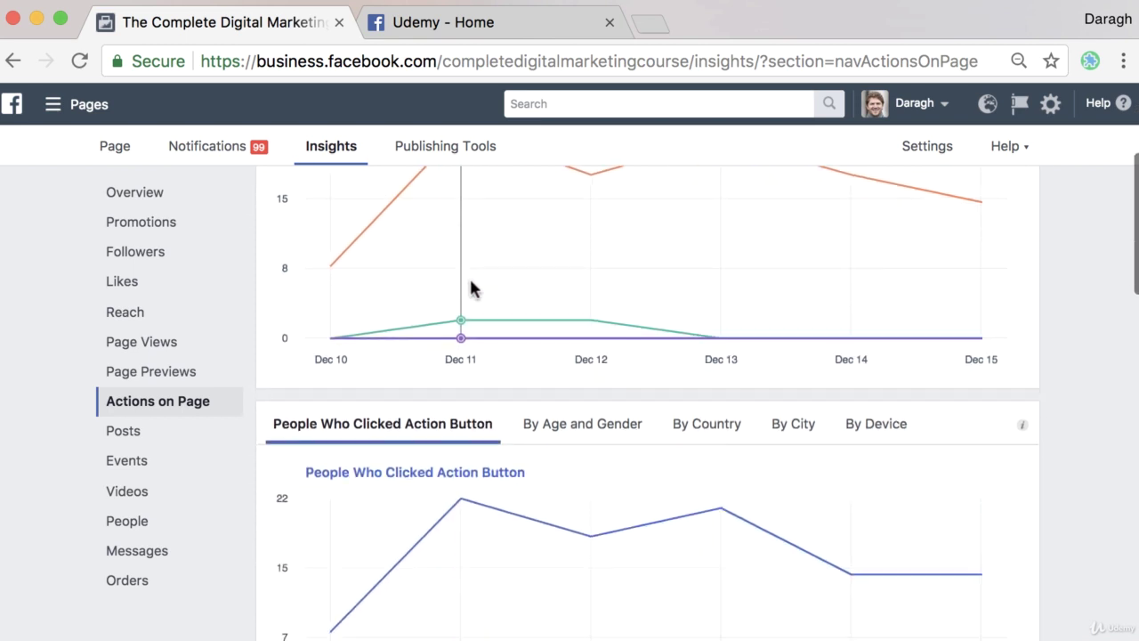
pyautogui.scroll(-3, 484, 287)
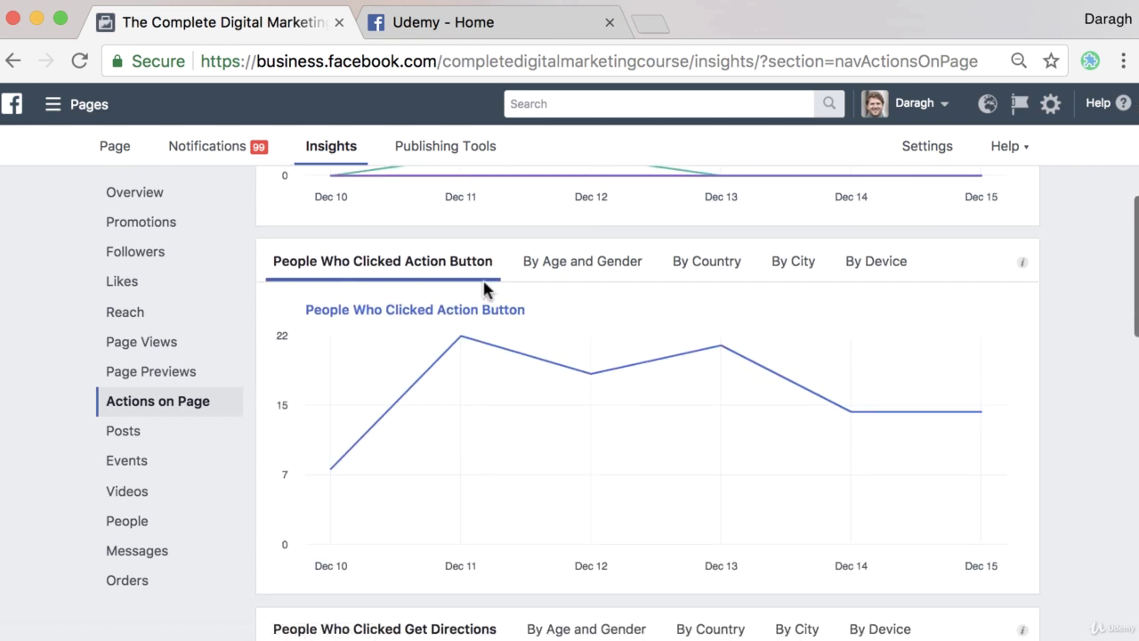
pyautogui.scroll(-1, 356, 292)
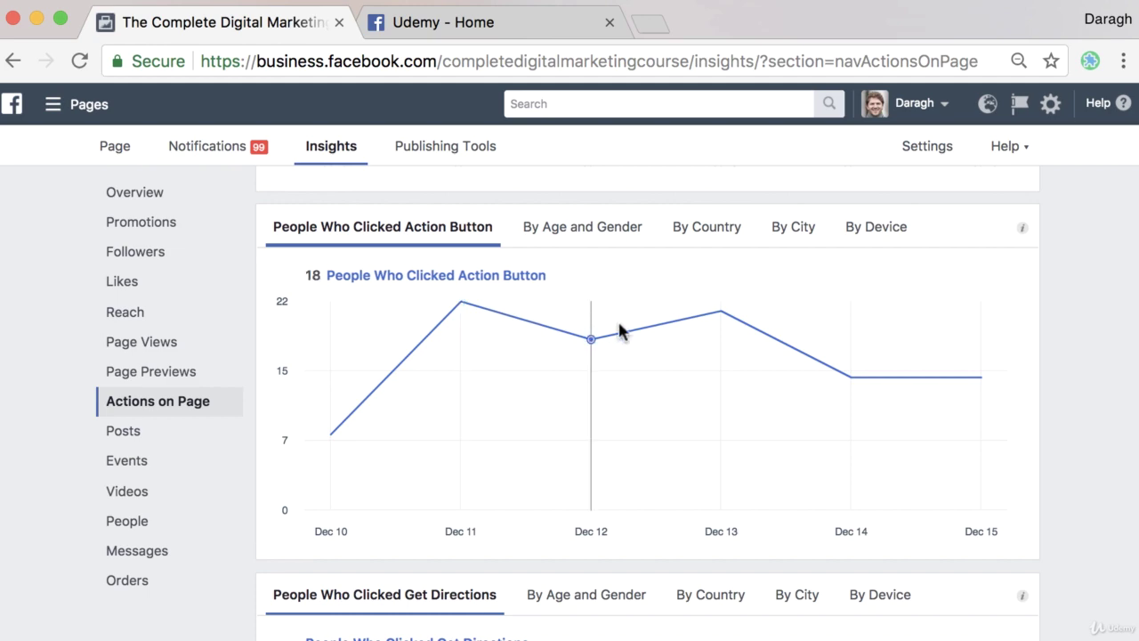
pyautogui.moveTo(721, 330)
pyautogui.click(513, 36)
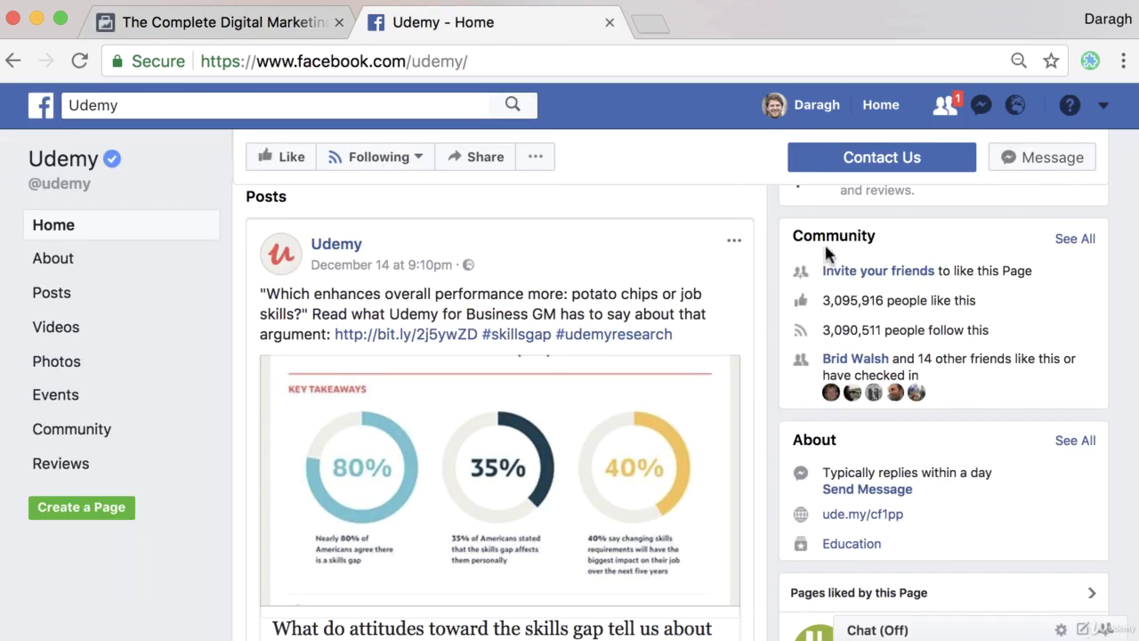
pyautogui.scroll(3, 824, 242)
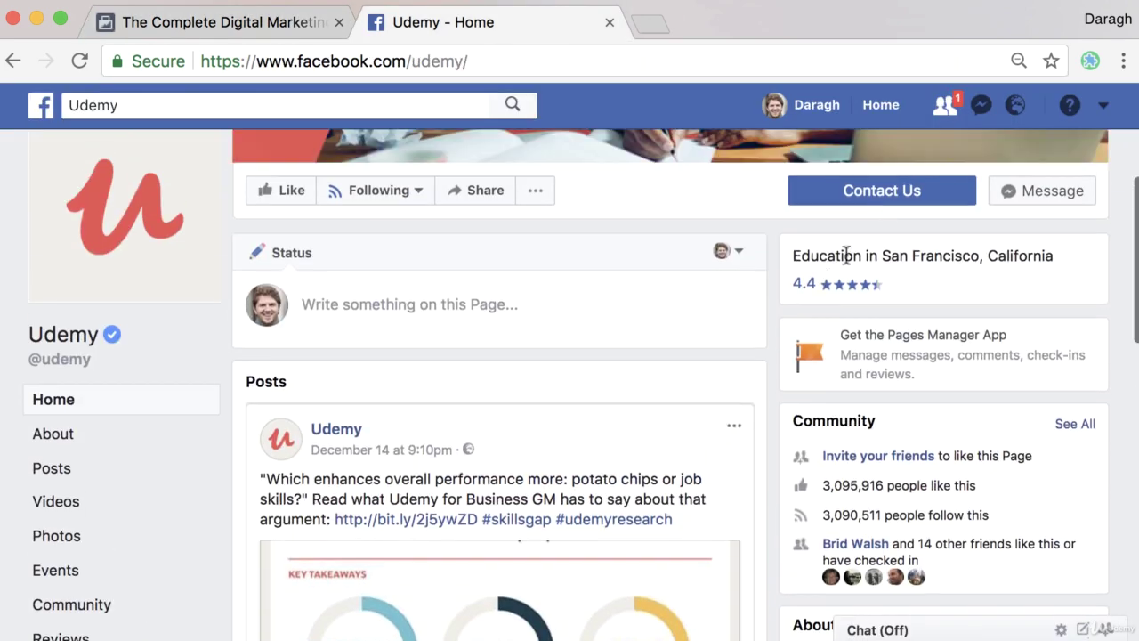
# Return to the course page's Insights and review the charts of people who clicked Get Directions, Phone Number and Website
pyautogui.click(296, 23)
pyautogui.scroll(-5, 650, 424)
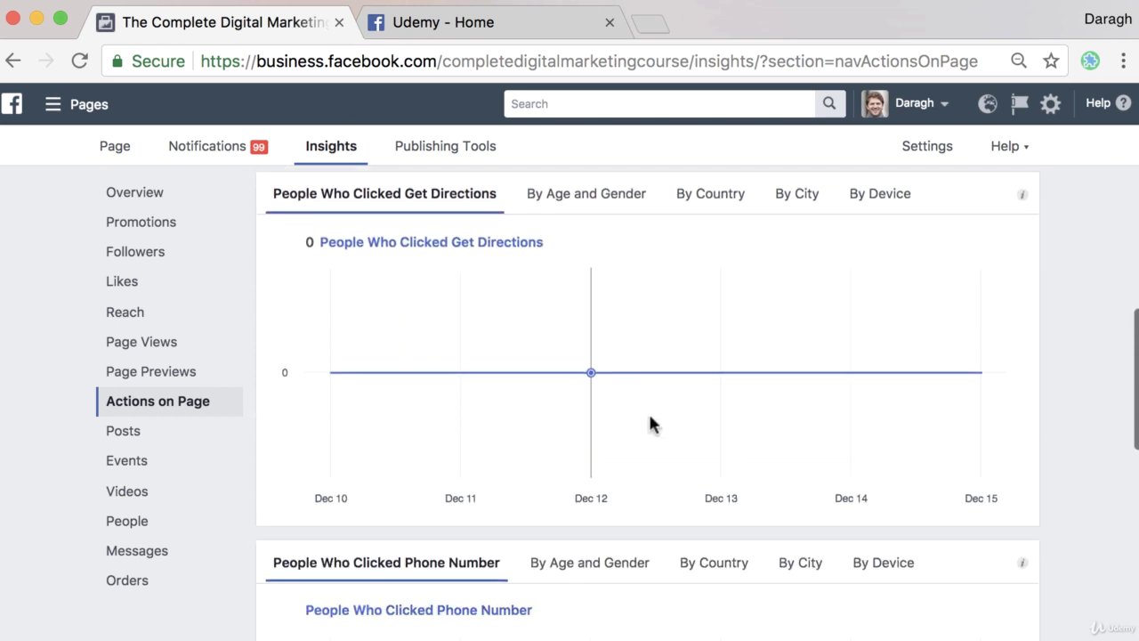
pyautogui.scroll(-5, 759, 409)
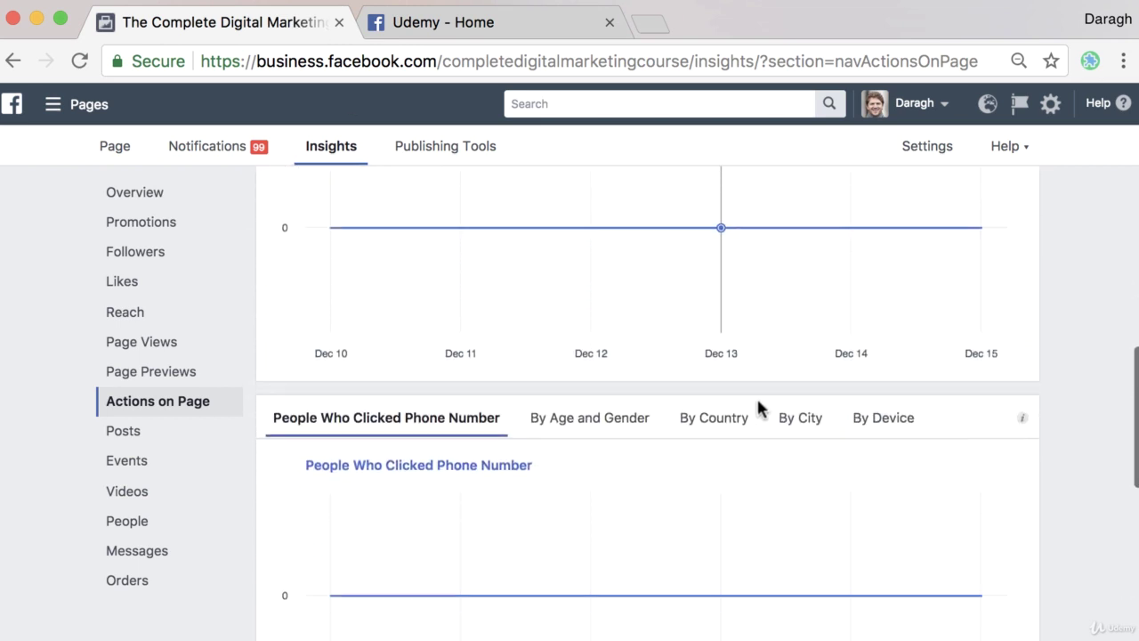
pyautogui.scroll(-1, 666, 405)
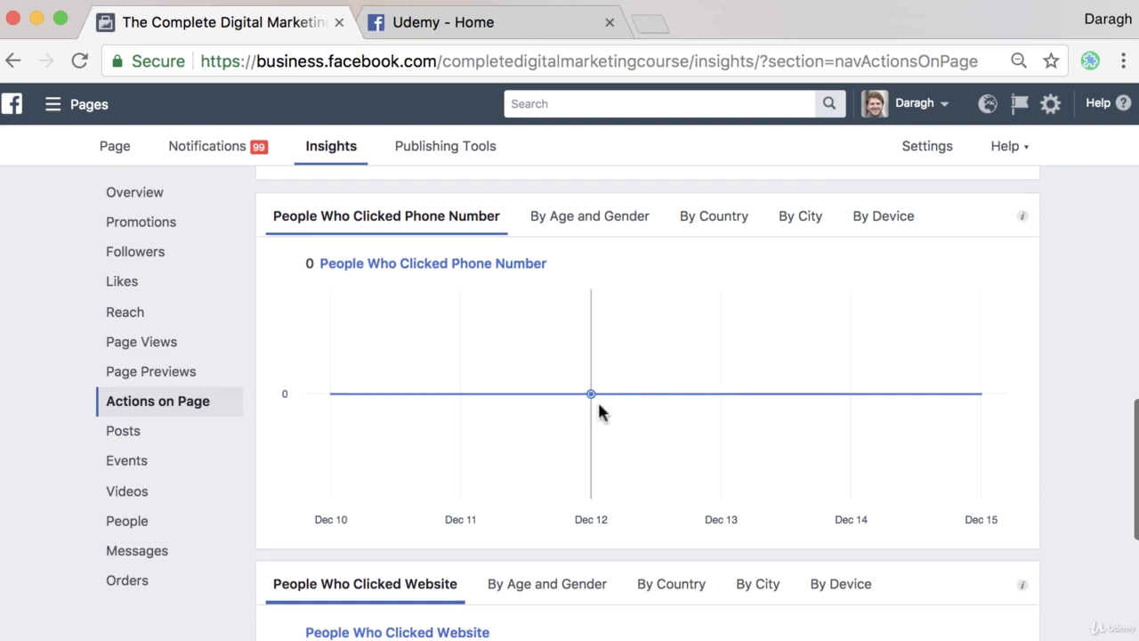
pyautogui.scroll(-5, 631, 415)
pyautogui.scroll(8, 631, 414)
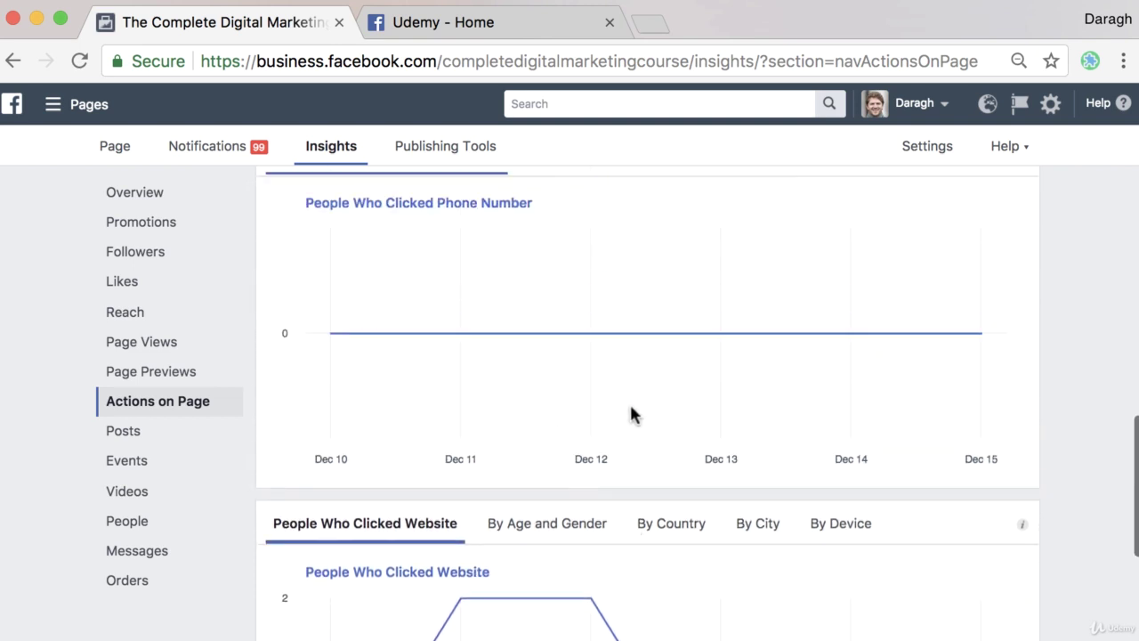
pyautogui.scroll(6, 631, 415)
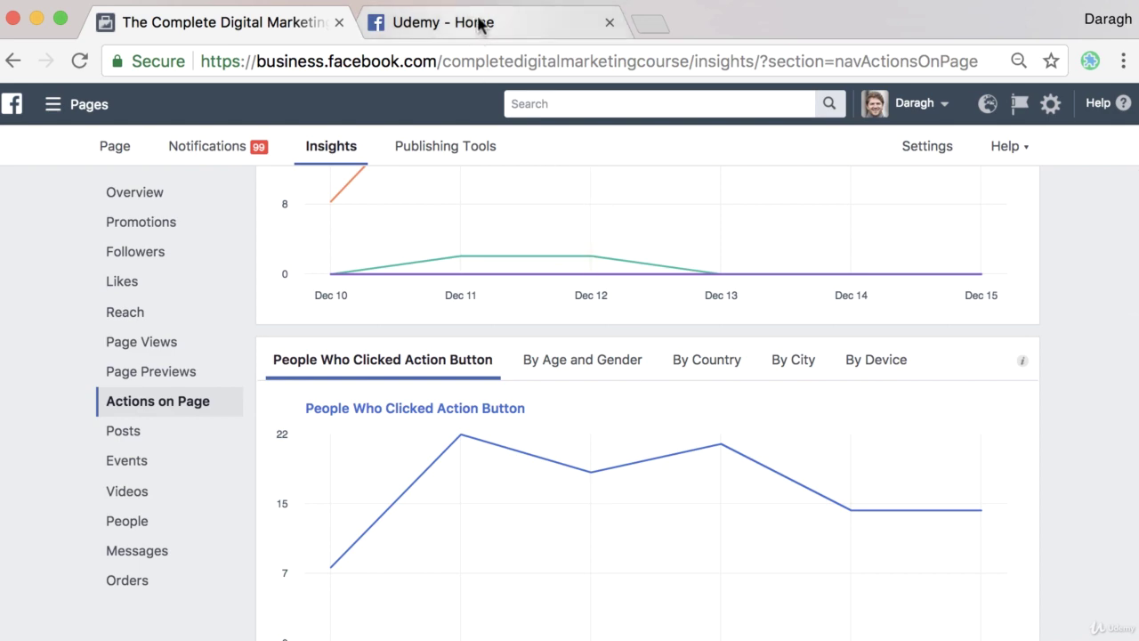
# Check the action button below the Udemy page's cover photo once more, and return to the course page's Insights
pyautogui.click(478, 23)
pyautogui.scroll(5, 878, 361)
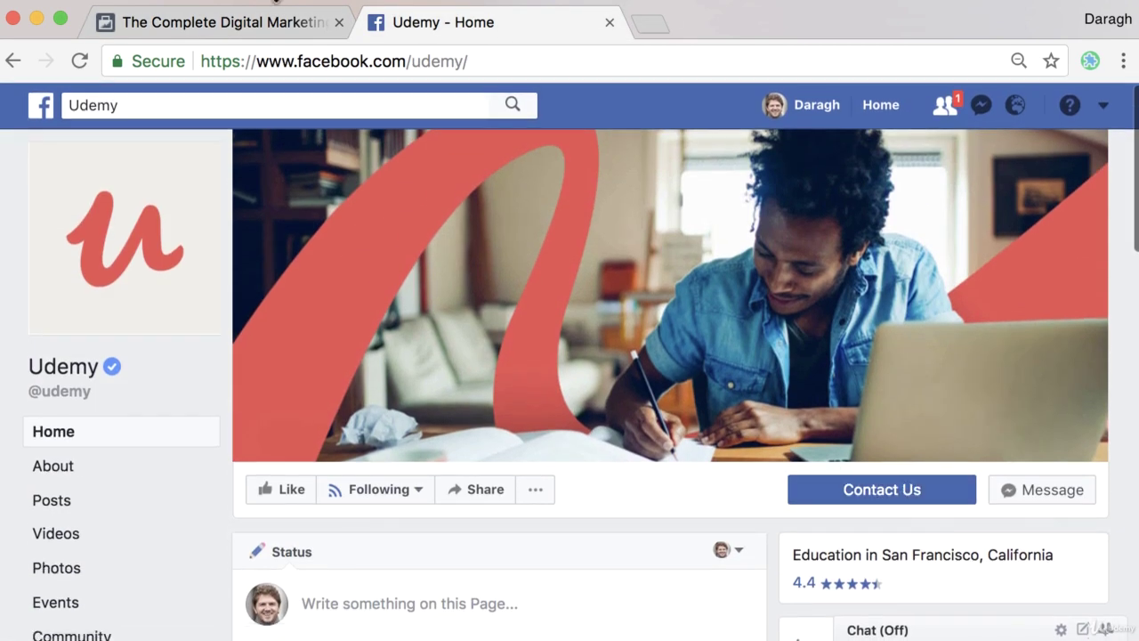
pyautogui.click(276, 13)
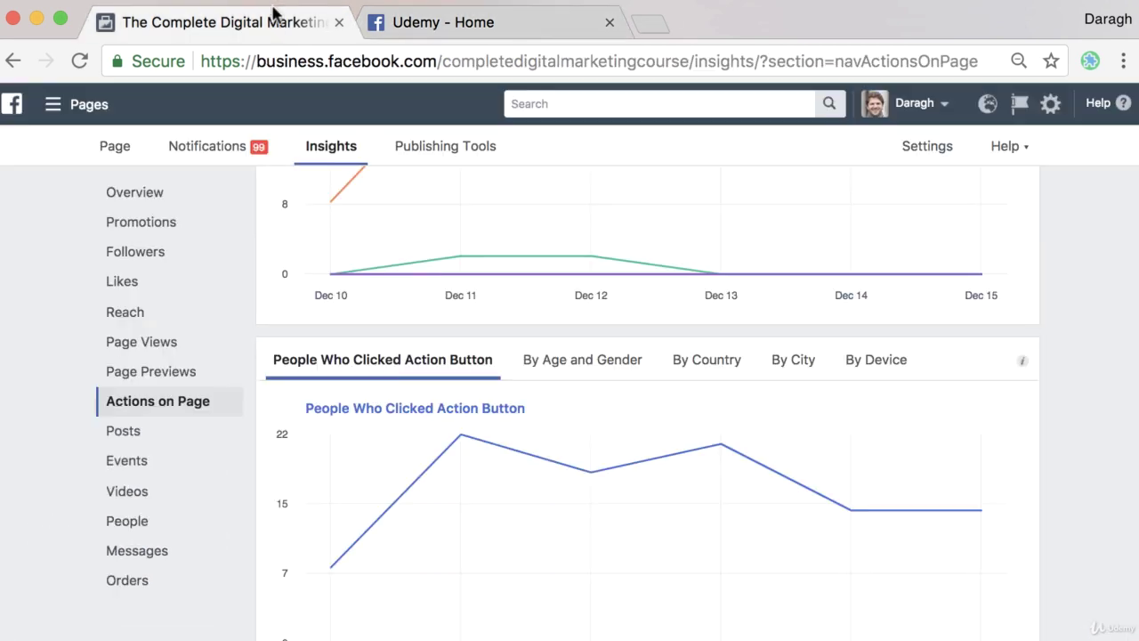
# Open the Posts data and examine When Your Fans Are Online by day and by time, including Thursday, Friday and 4:00pm
pyautogui.click(161, 440)
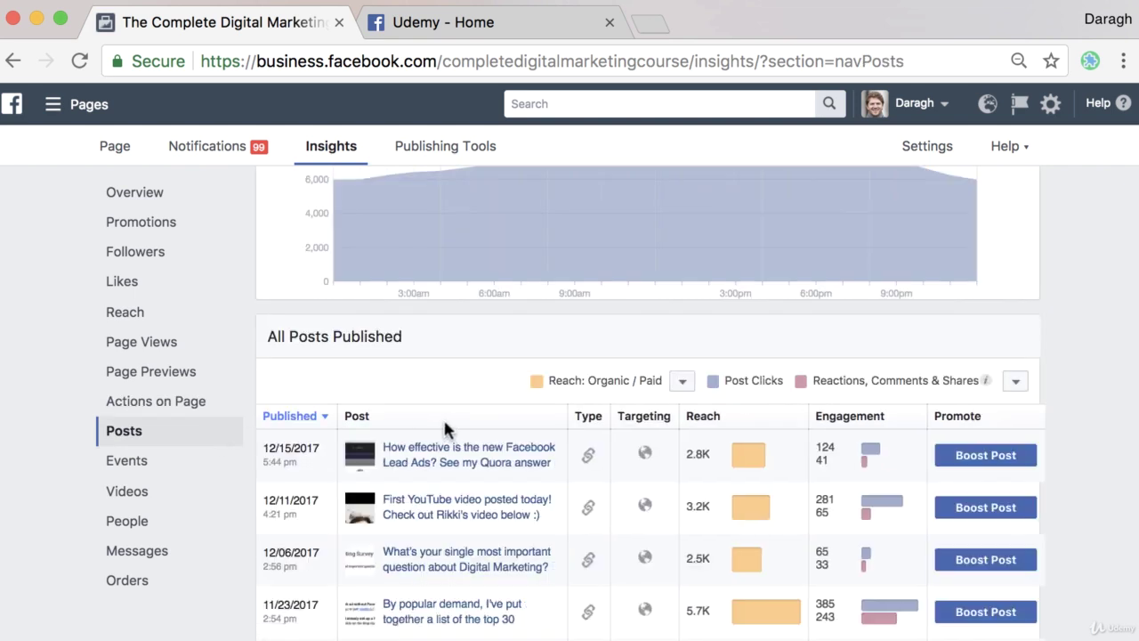
pyautogui.scroll(5, 443, 428)
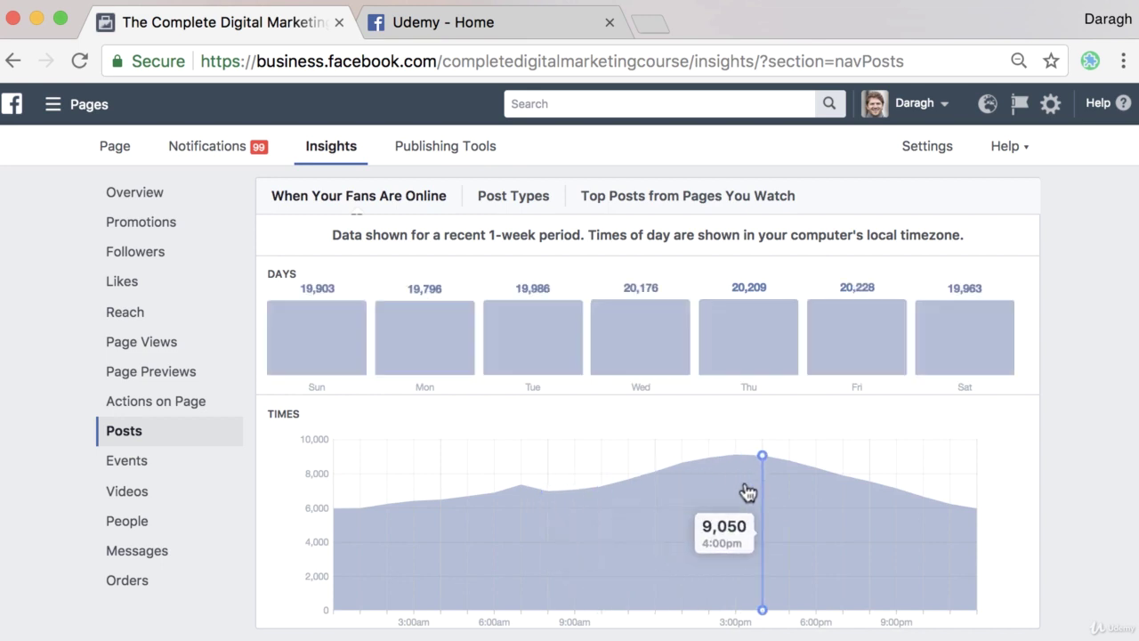
pyautogui.scroll(-1, 746, 491)
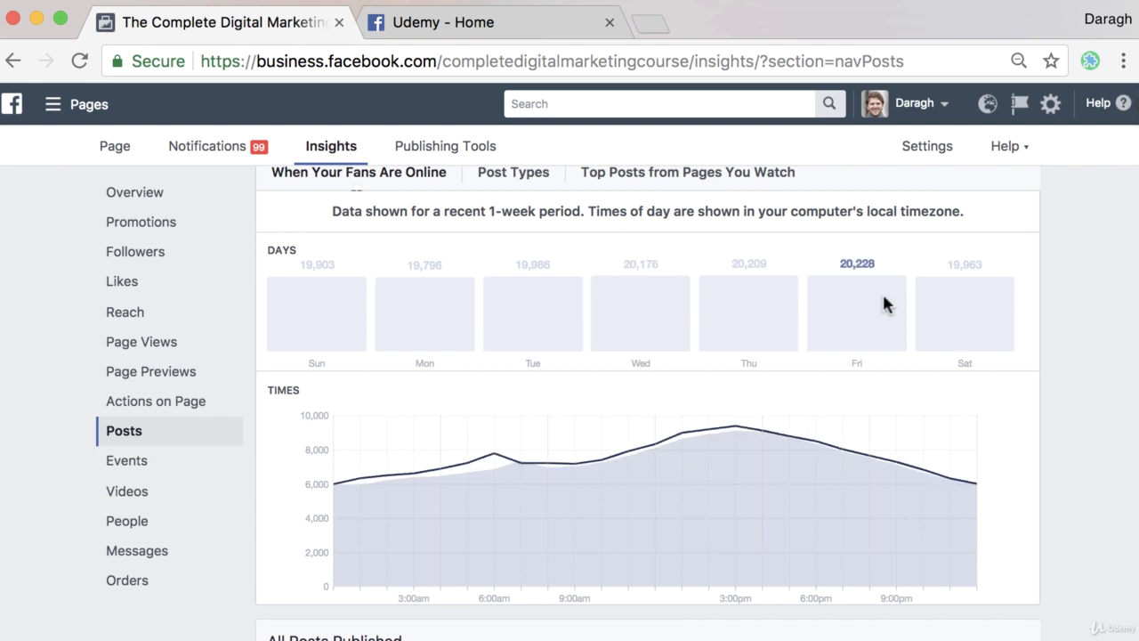
pyautogui.scroll(-2, 851, 325)
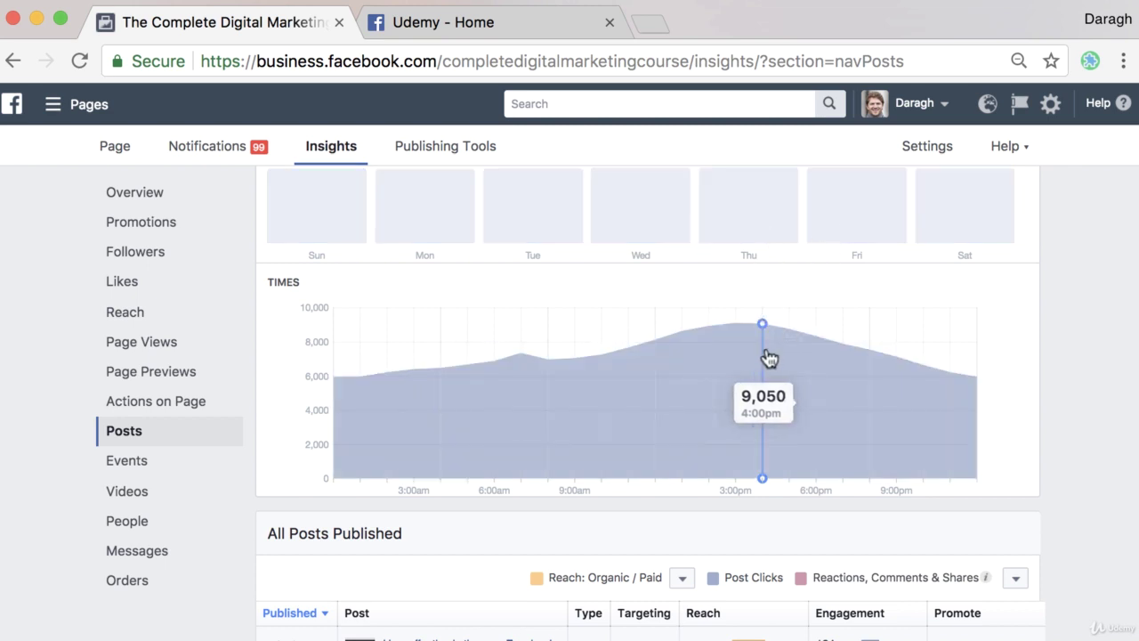
pyautogui.scroll(2, 769, 358)
pyautogui.scroll(1, 769, 358)
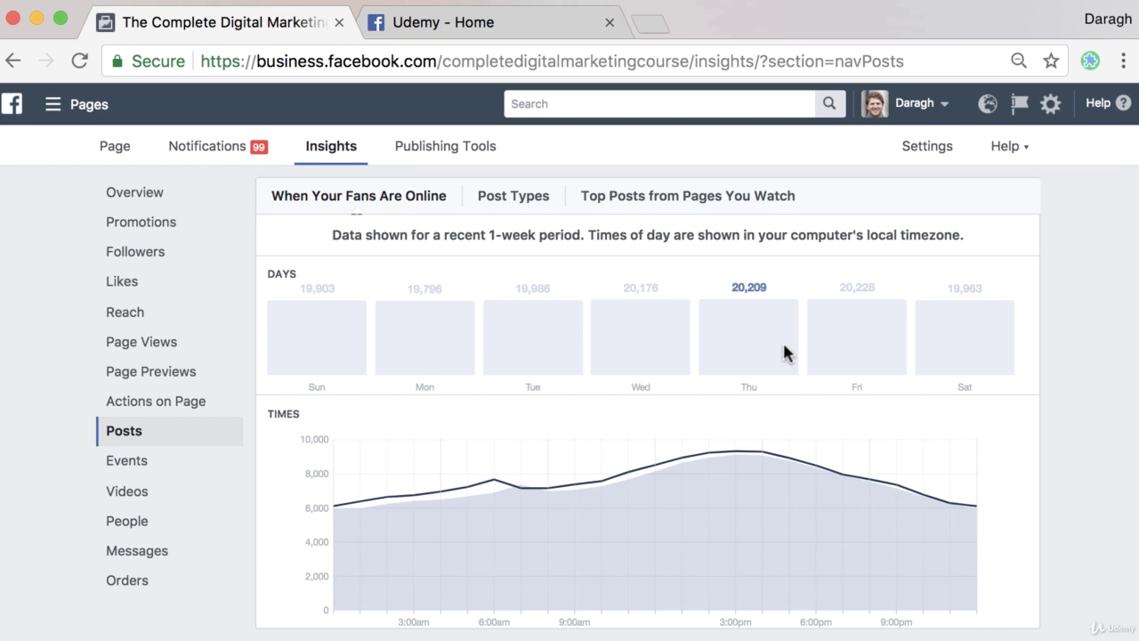
pyautogui.moveTo(763, 458)
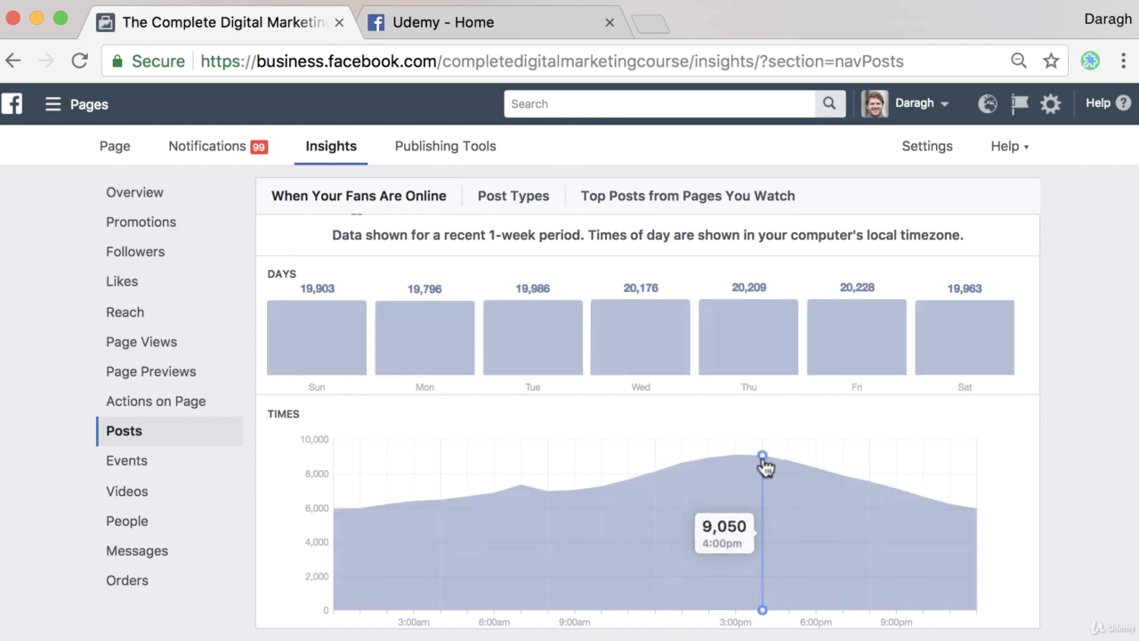
pyautogui.scroll(-5, 764, 463)
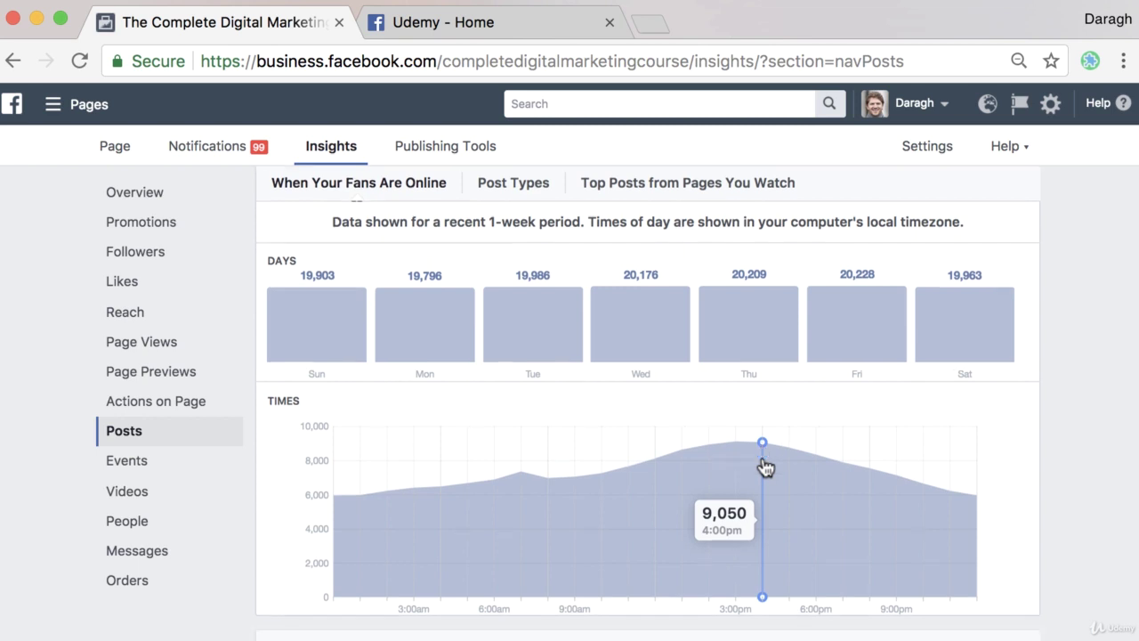
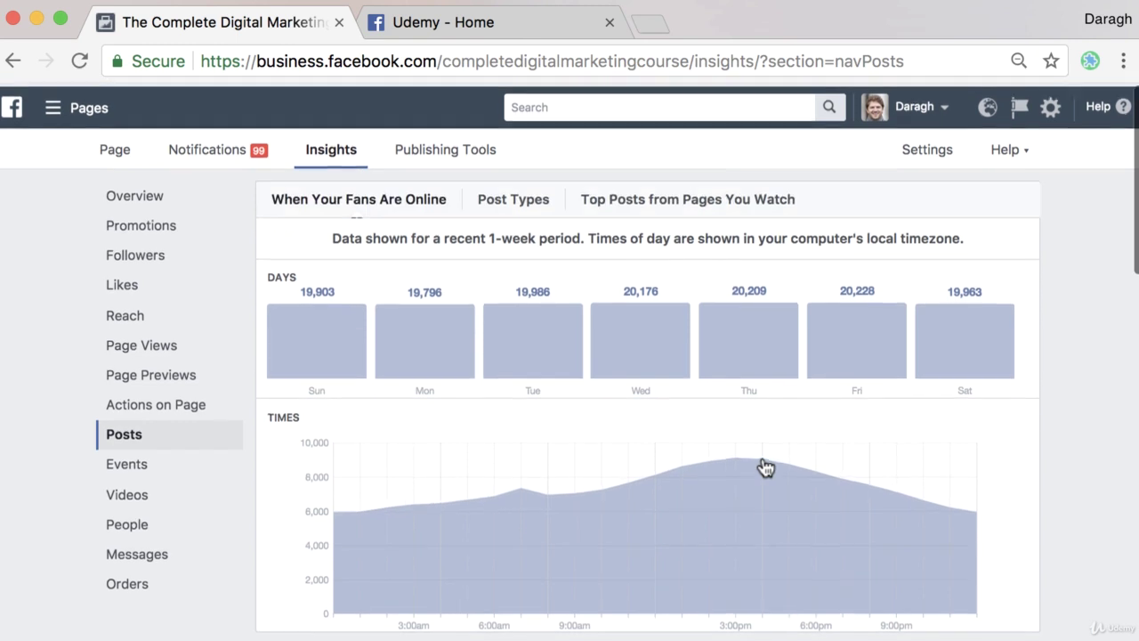
pyautogui.moveTo(722, 419)
# In All Posts Published, open the 11/23/2017 post about the top 30 Facebook Ad questions, review its statistics, and close its details
pyautogui.scroll(-10, 731, 434)
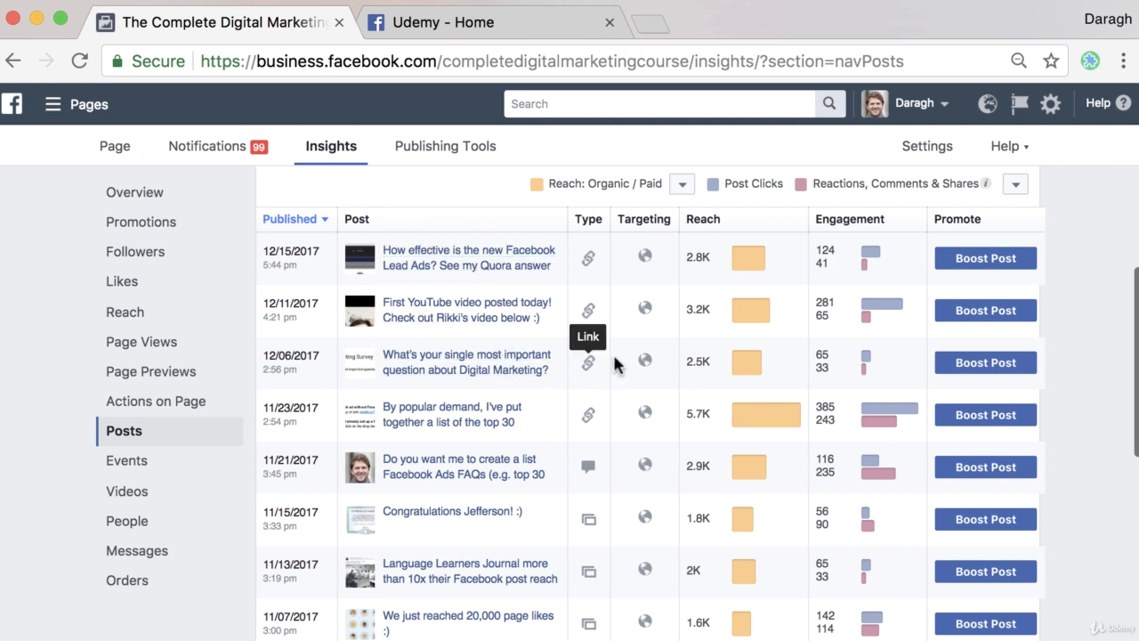
pyautogui.scroll(-2, 643, 365)
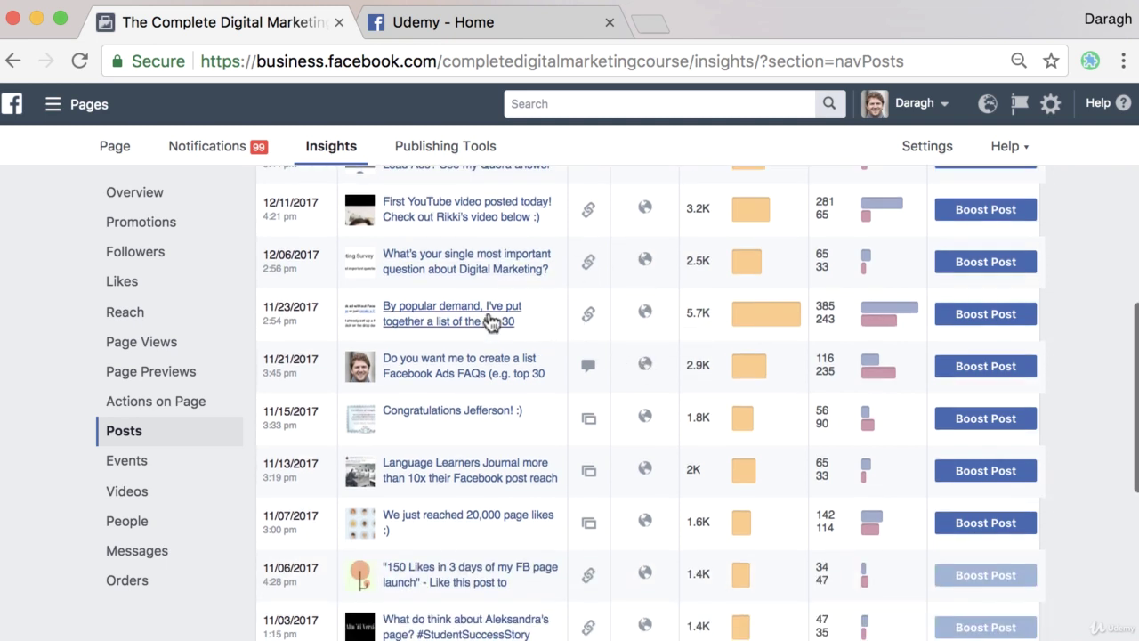
pyautogui.click(487, 321)
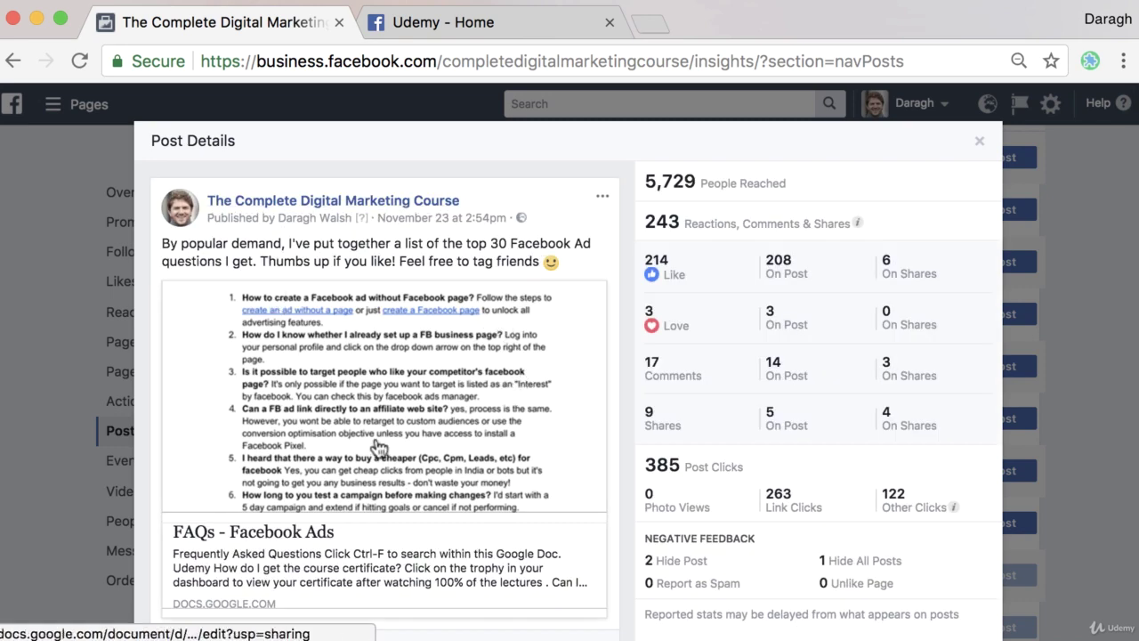
pyautogui.scroll(-3, 391, 447)
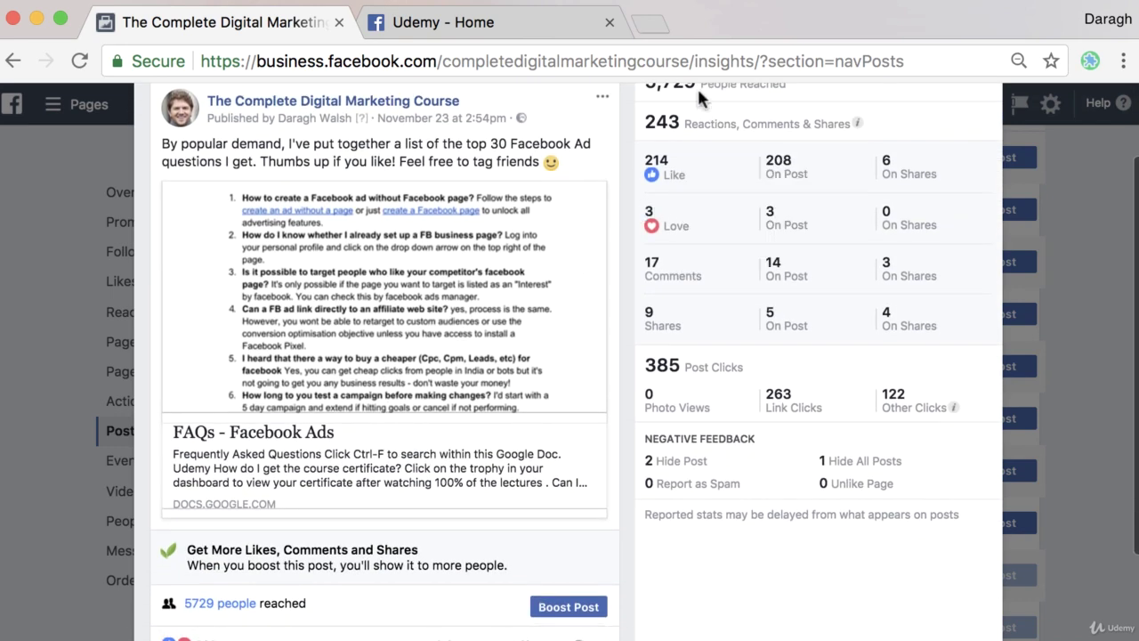
pyautogui.moveTo(689, 118)
pyautogui.scroll(3, 405, 459)
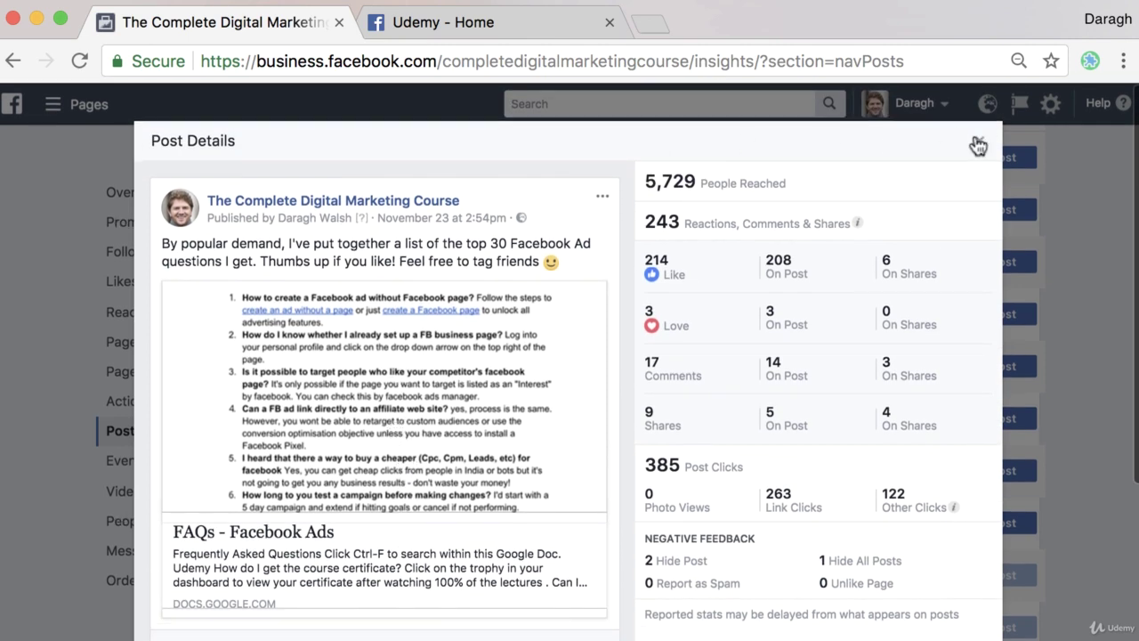
pyautogui.click(979, 143)
# Compare the published posts' reach and engagement, then reopen the 11/23/2017 post's details and highlight its request for likes and friend tags
pyautogui.scroll(3, 776, 325)
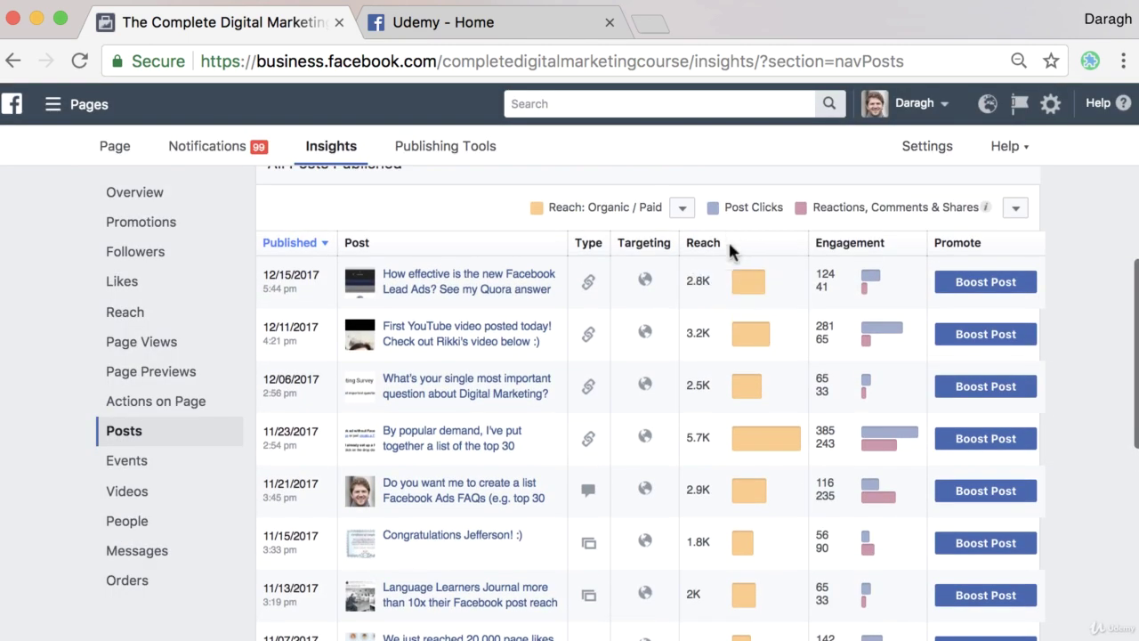
pyautogui.scroll(-2, 735, 363)
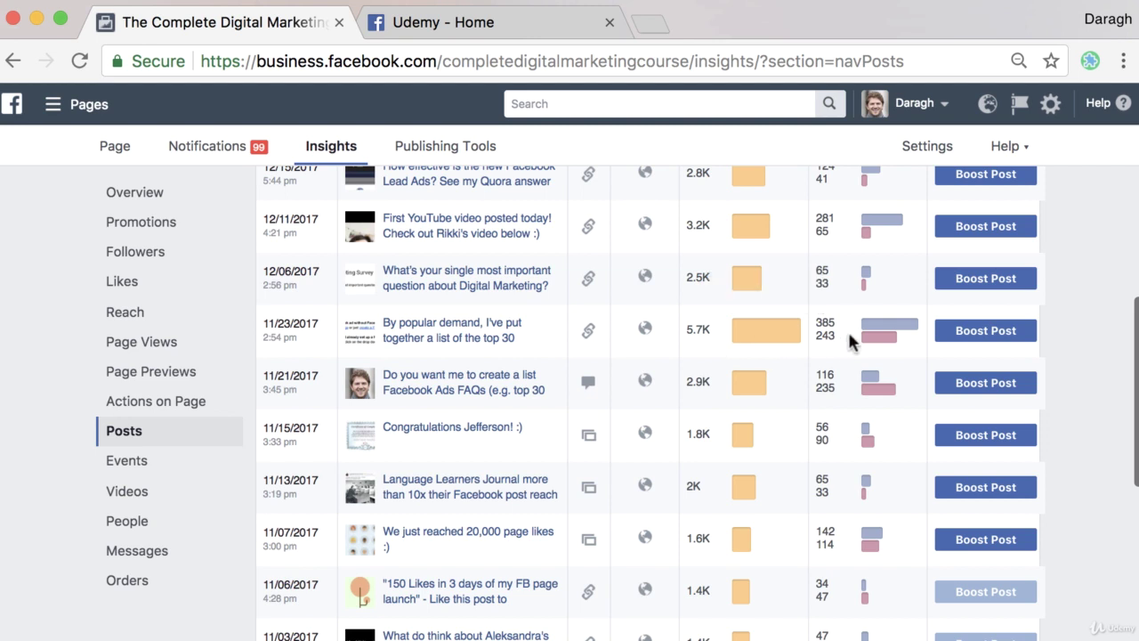
pyautogui.moveTo(770, 332)
pyautogui.click(498, 336)
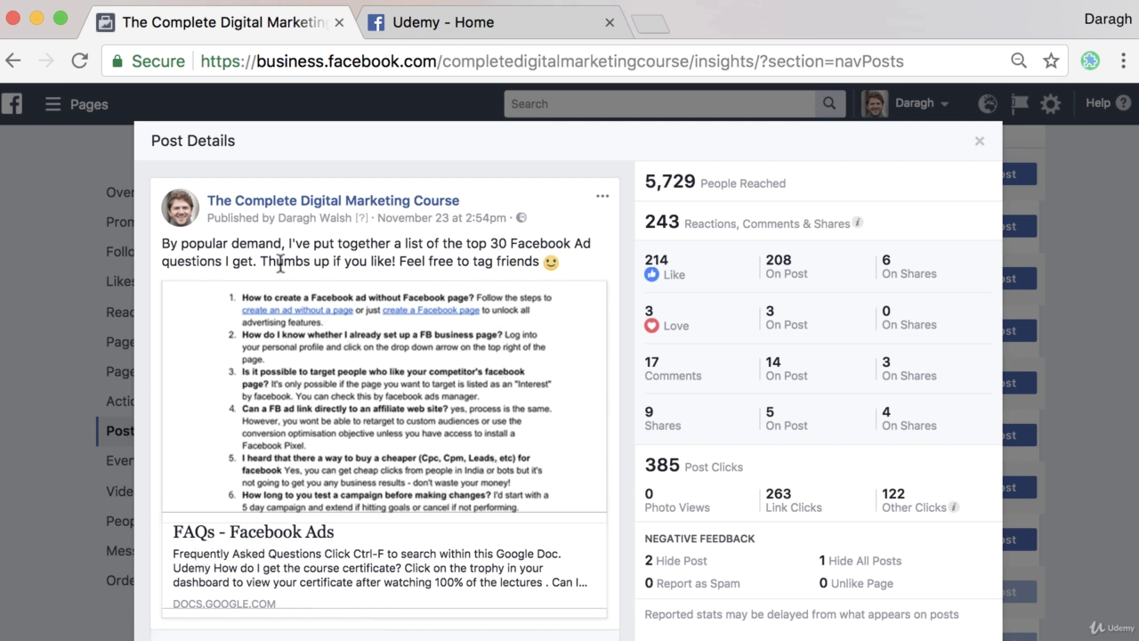
pyautogui.moveTo(260, 261); pyautogui.dragTo(523, 260)
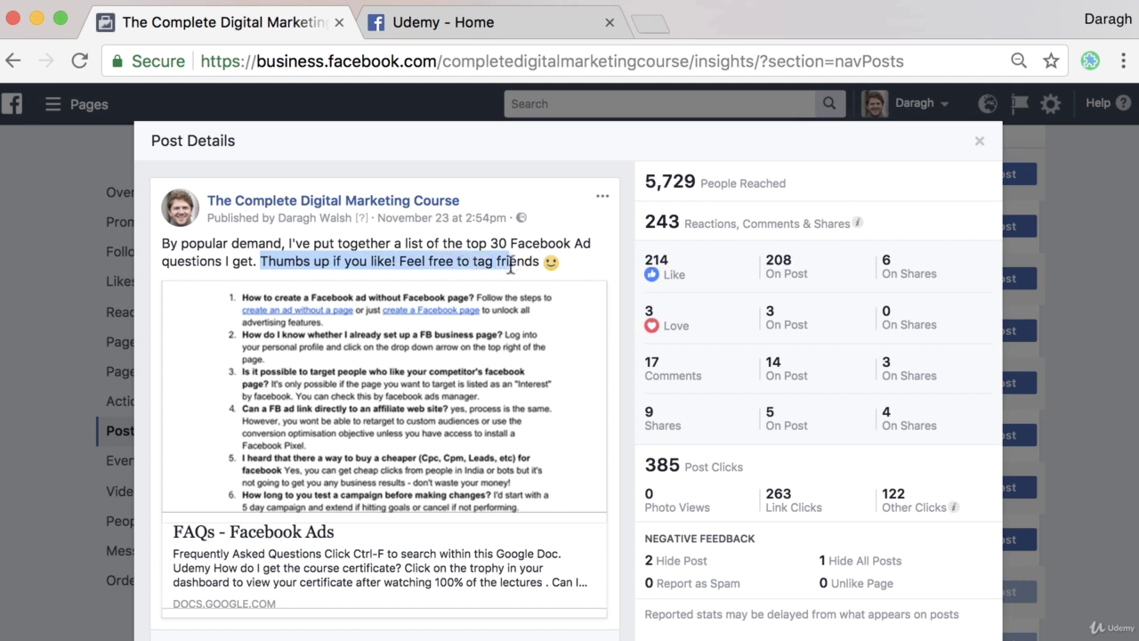
# Expand the comments under the 11/23/2017 post, return to its text to clear the highlight, and close the post details
pyautogui.scroll(-5, 423, 369)
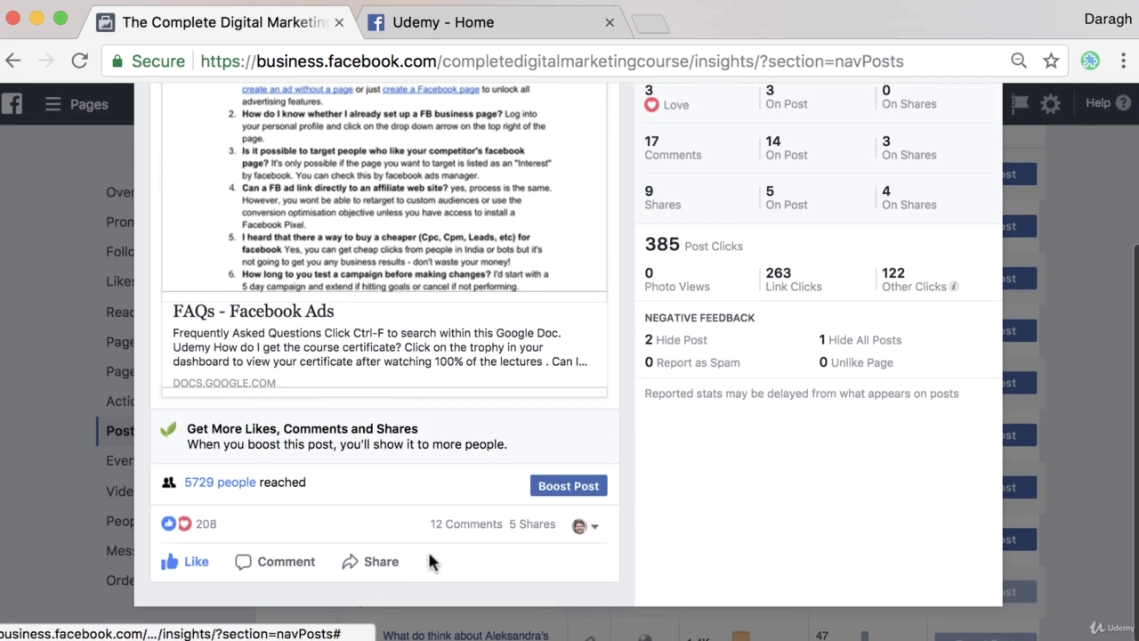
pyautogui.click(472, 525)
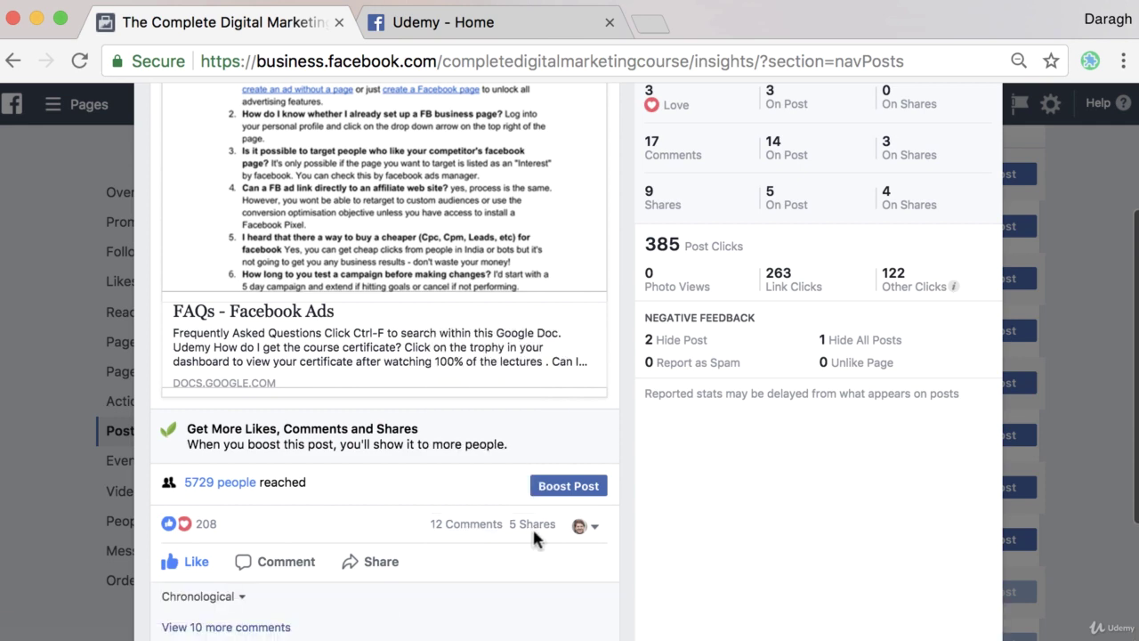
pyautogui.scroll(-5, 401, 511)
pyautogui.scroll(11, 405, 534)
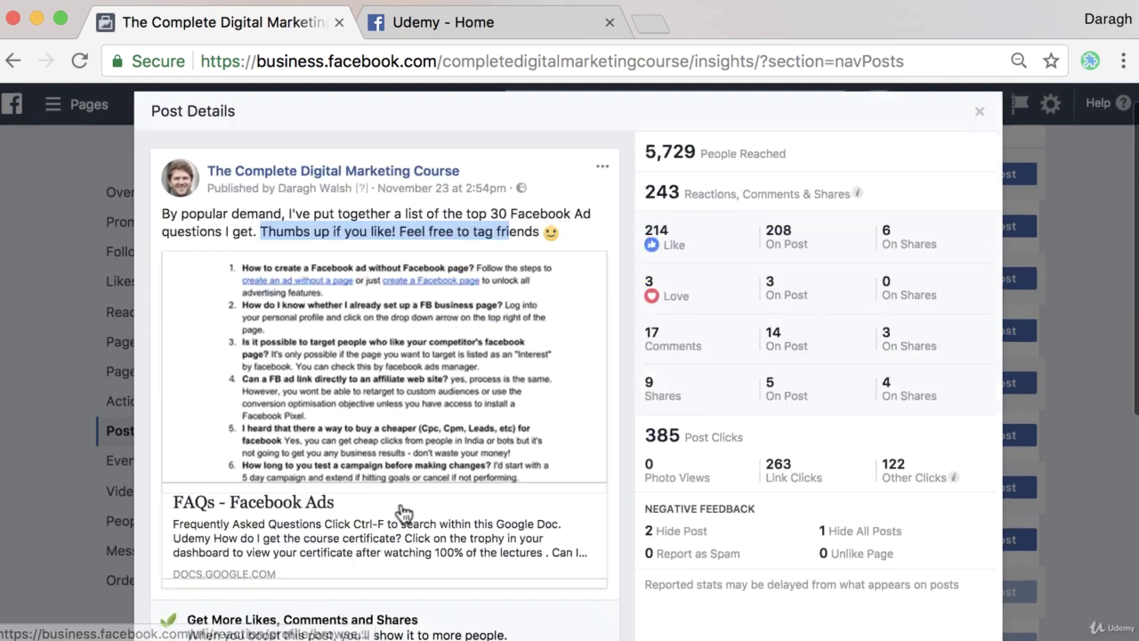
pyautogui.click(316, 259)
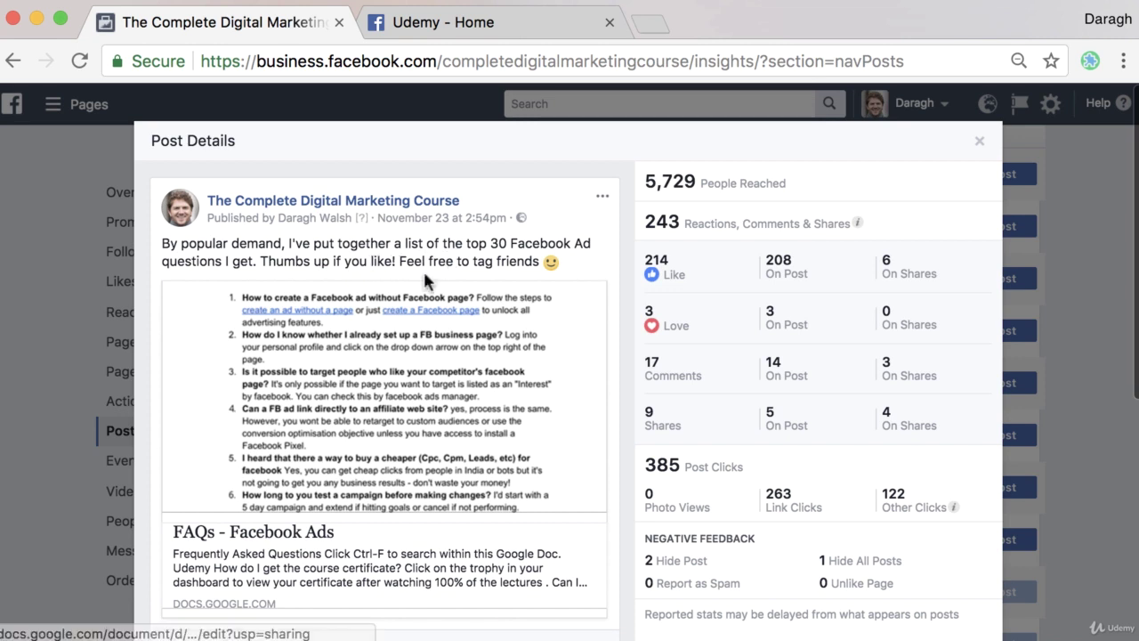
pyautogui.click(979, 142)
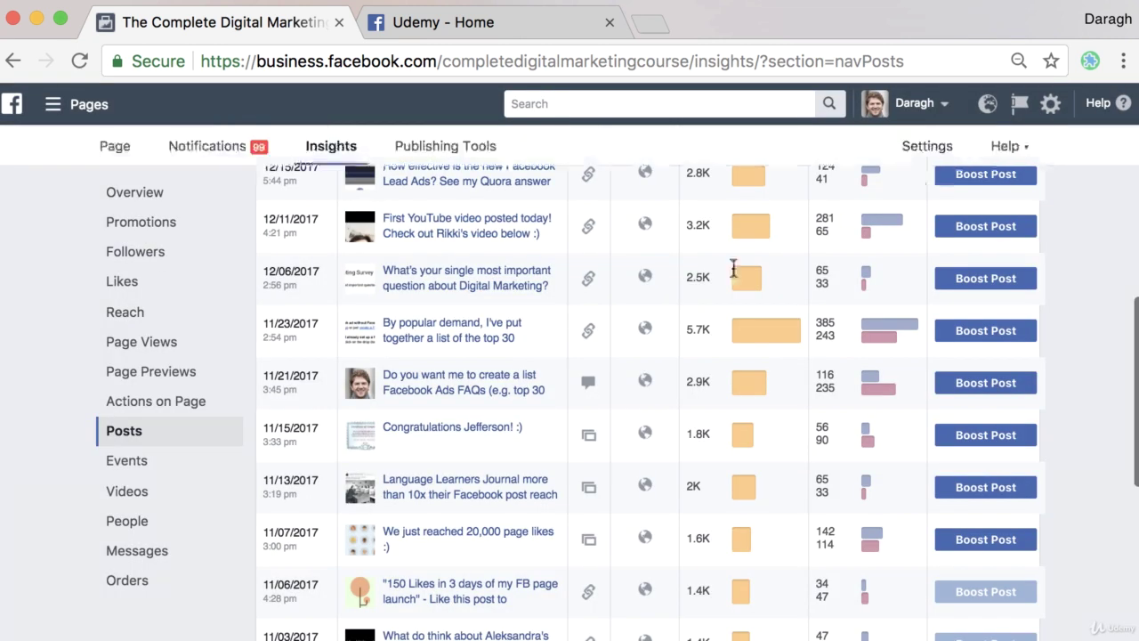
# Reopen the 11/23/2017 post's details to check its statistics, close them, and browse the older published posts back to October 2017
pyautogui.click(503, 328)
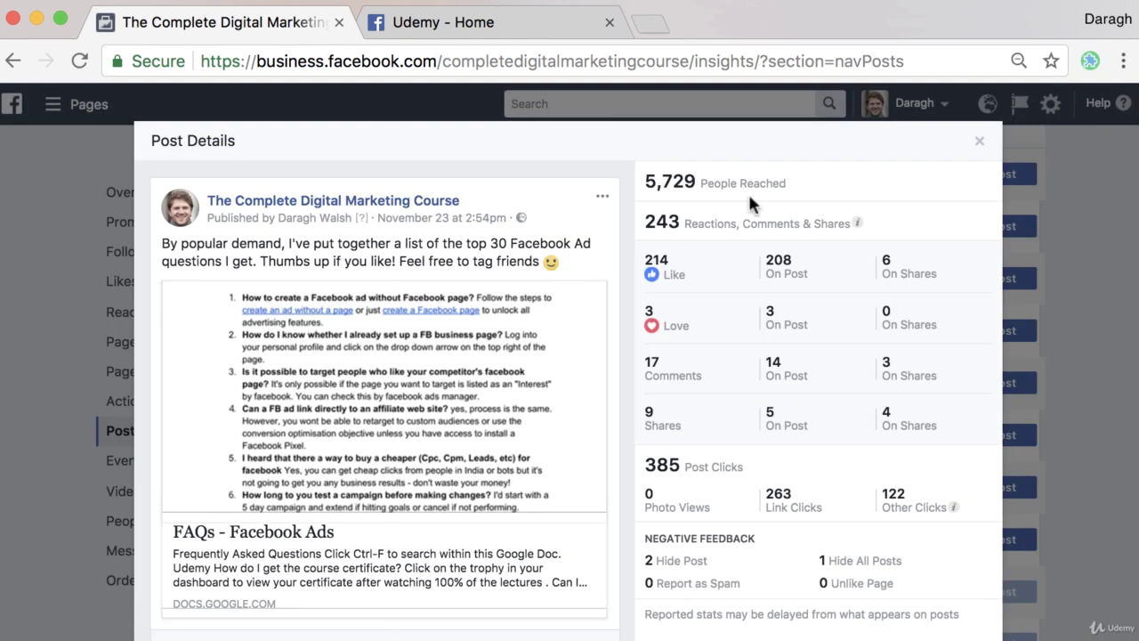
pyautogui.click(980, 142)
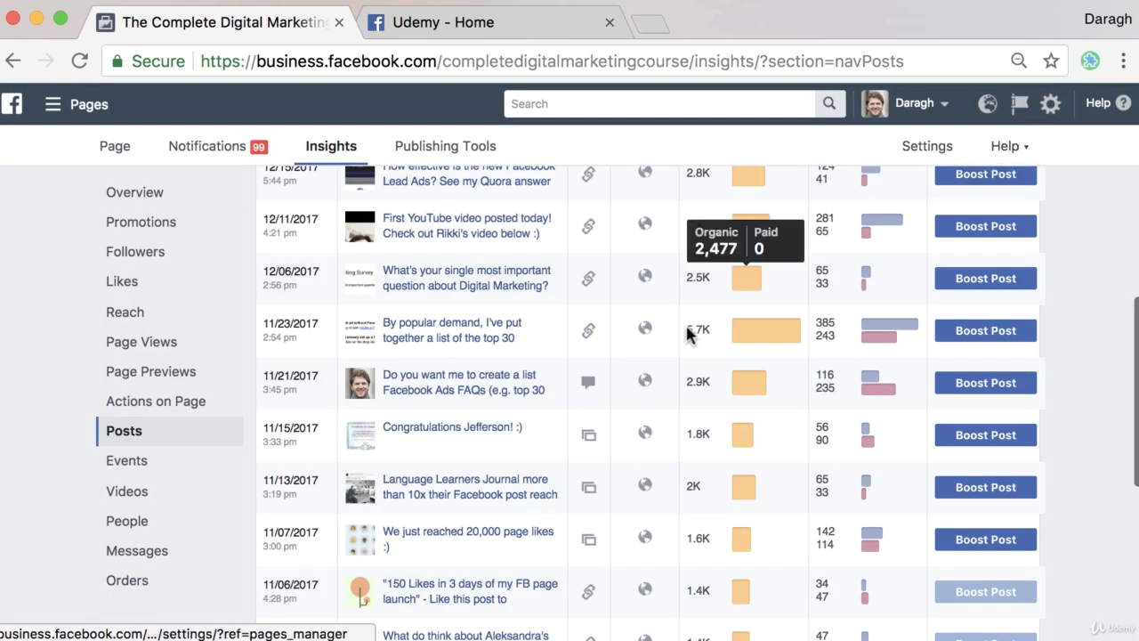
pyautogui.scroll(-3, 584, 392)
pyautogui.scroll(-4, 588, 391)
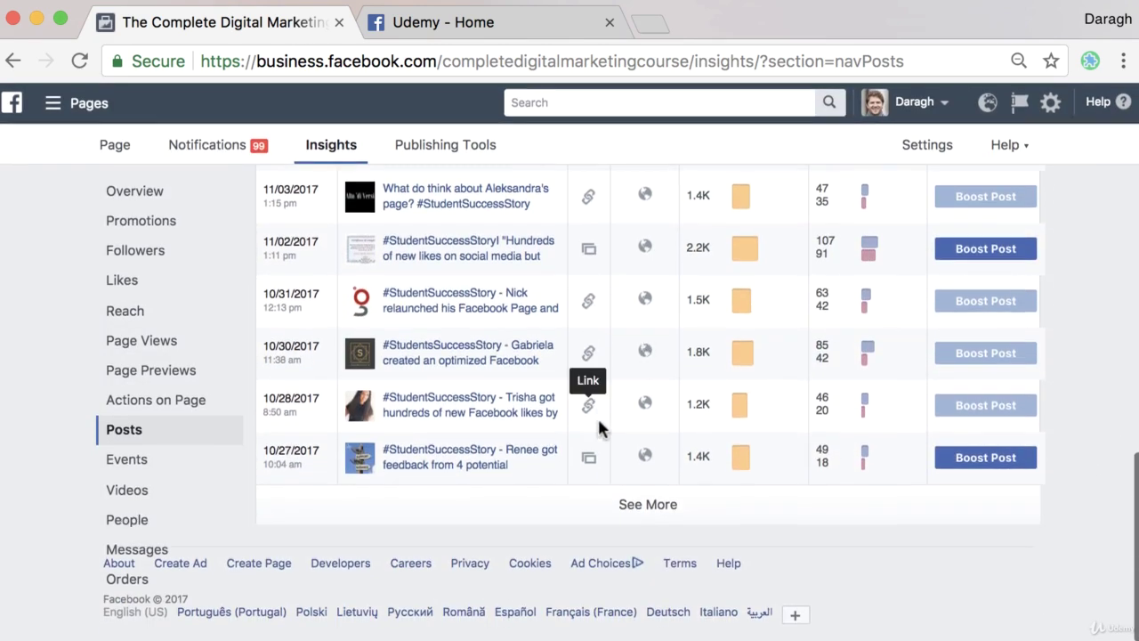
pyautogui.scroll(-4, 618, 452)
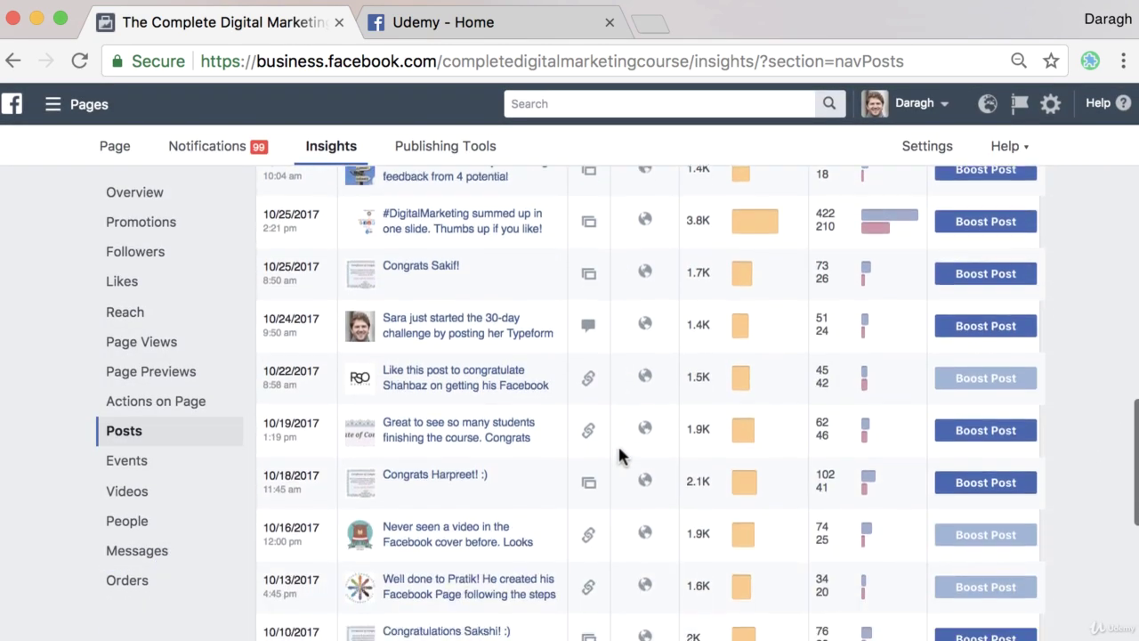
# Open the details of the 10/25/2017 #DigitalMarketing one-slide post and highlight its request for likes and friend tags
pyautogui.scroll(1, 617, 452)
pyautogui.scroll(-1, 618, 453)
pyautogui.click(503, 261)
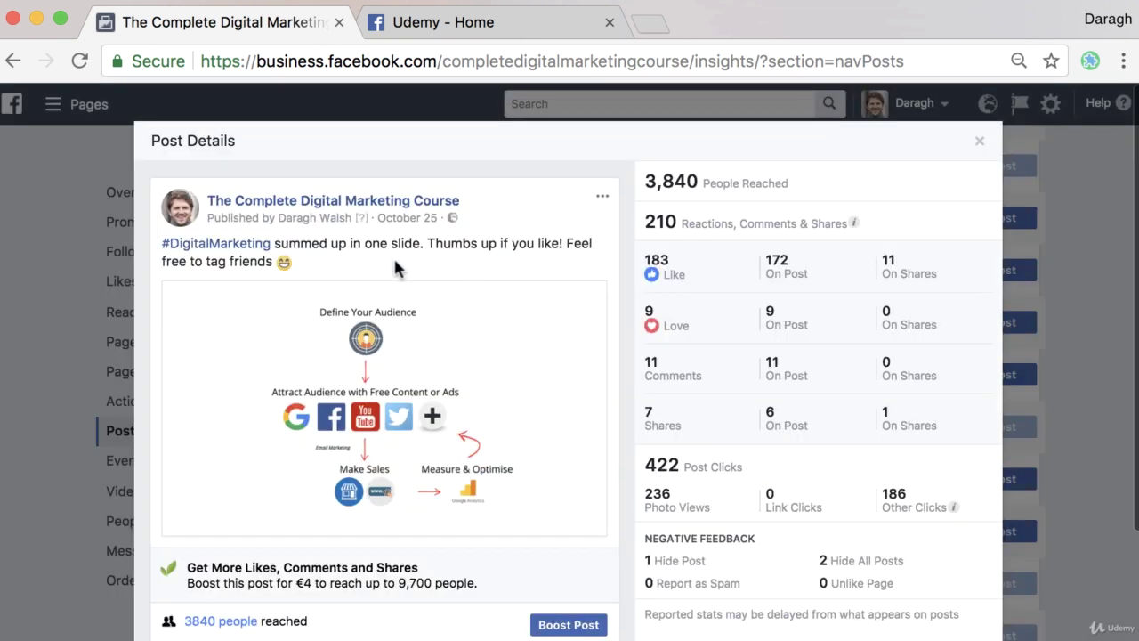
pyautogui.scroll(-1, 394, 256)
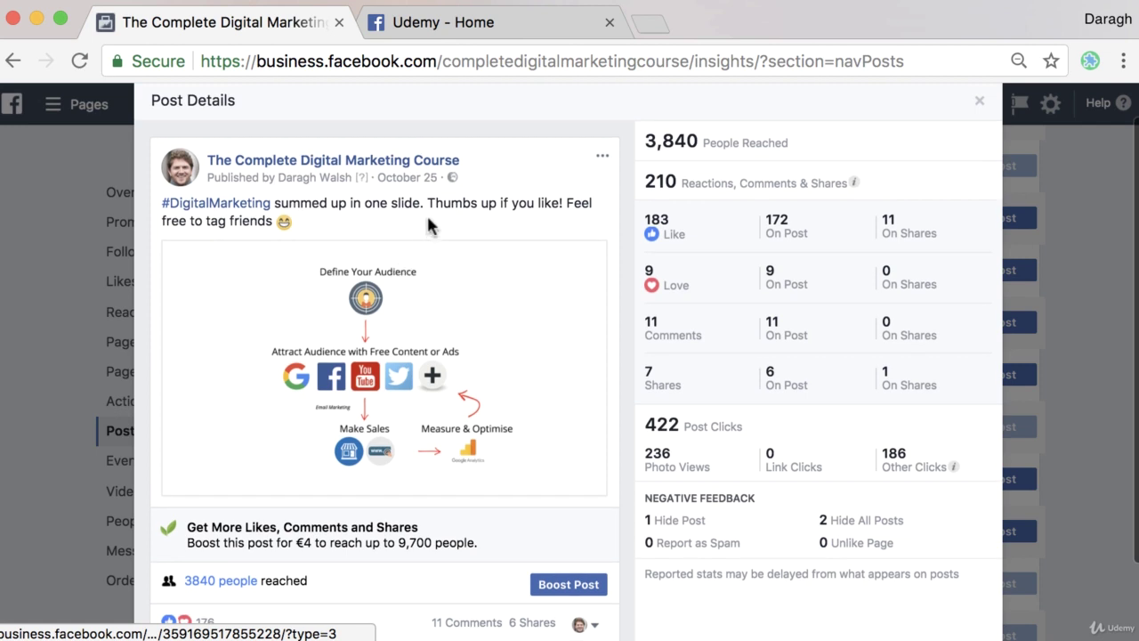
pyautogui.moveTo(425, 203); pyautogui.dragTo(402, 218)
# View the people who shared the 10/25/2017 #DigitalMarketing post, close that list, and close the post details
pyautogui.scroll(-3, 489, 338)
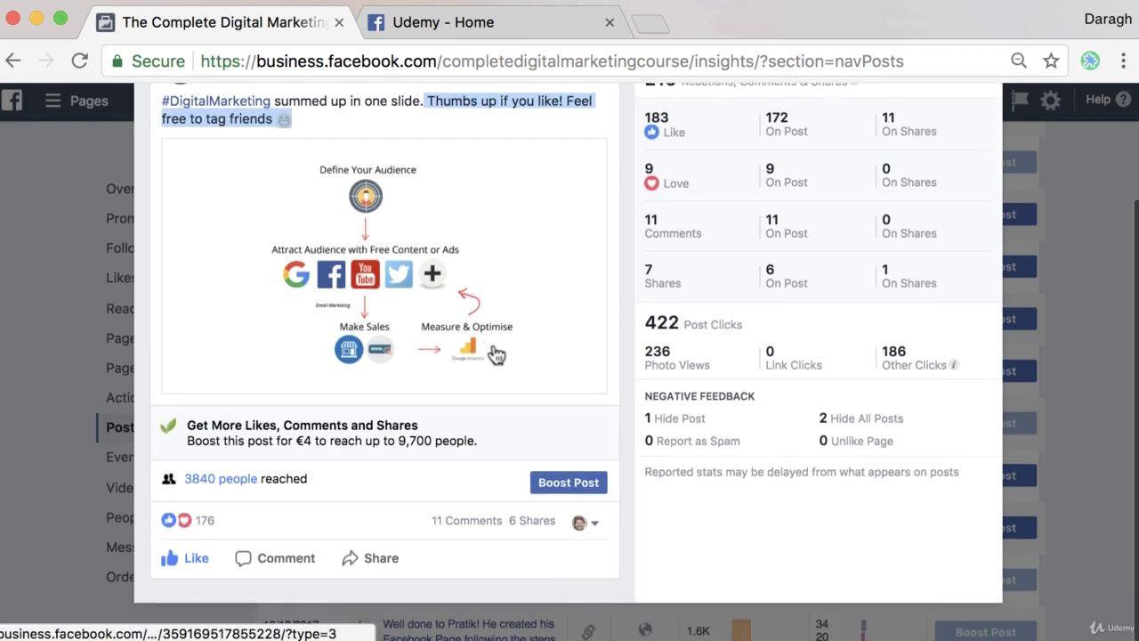
pyautogui.click(539, 525)
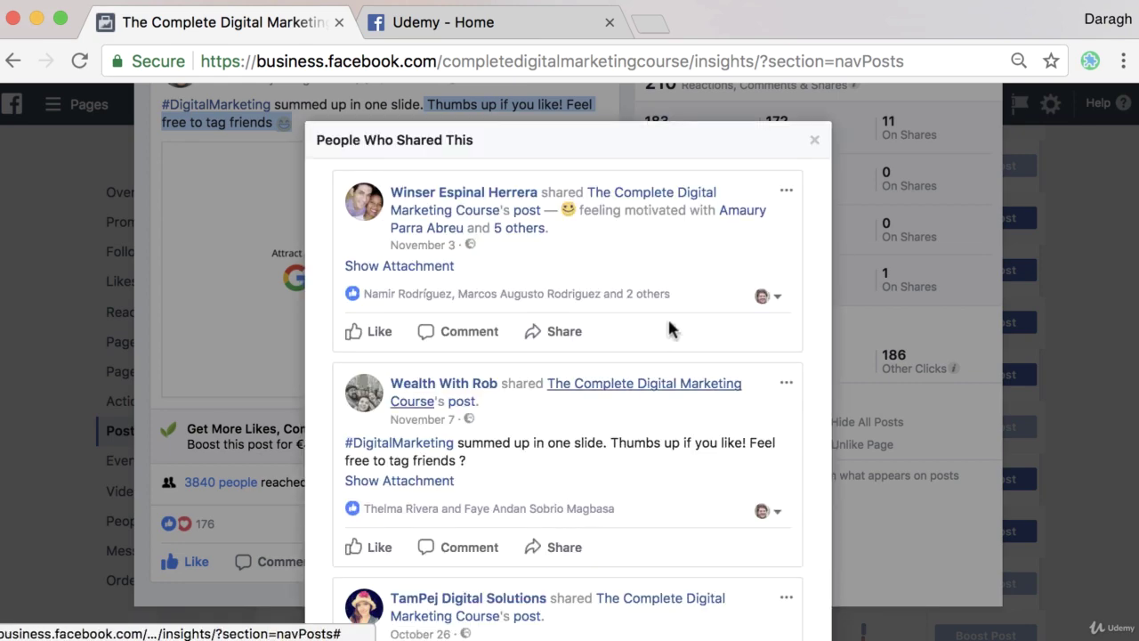
pyautogui.click(814, 141)
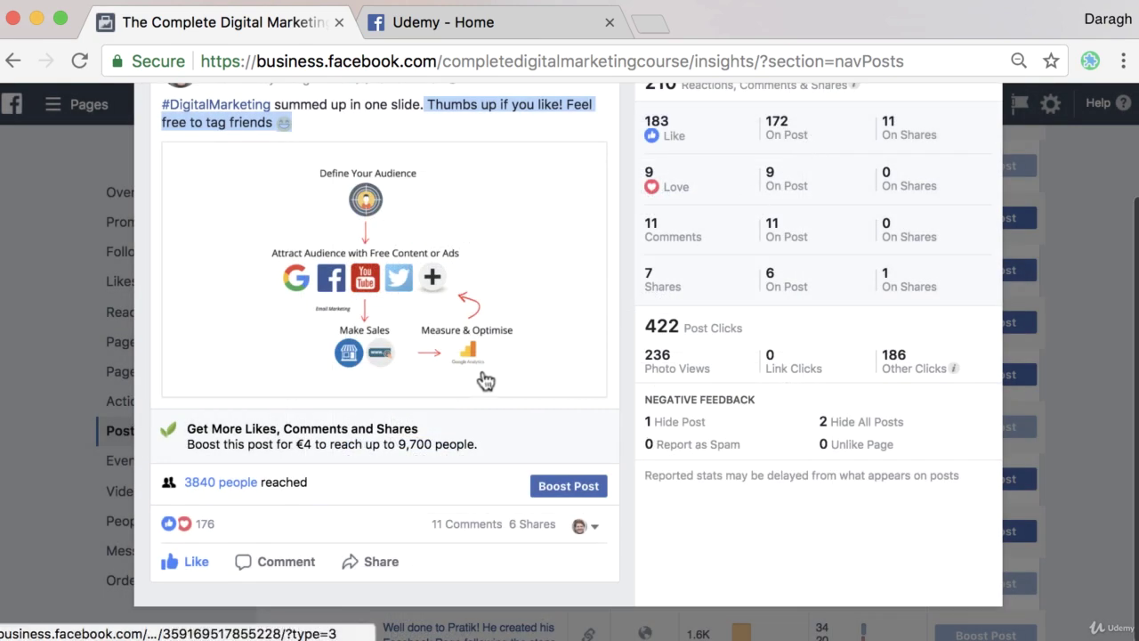
pyautogui.scroll(3, 812, 204)
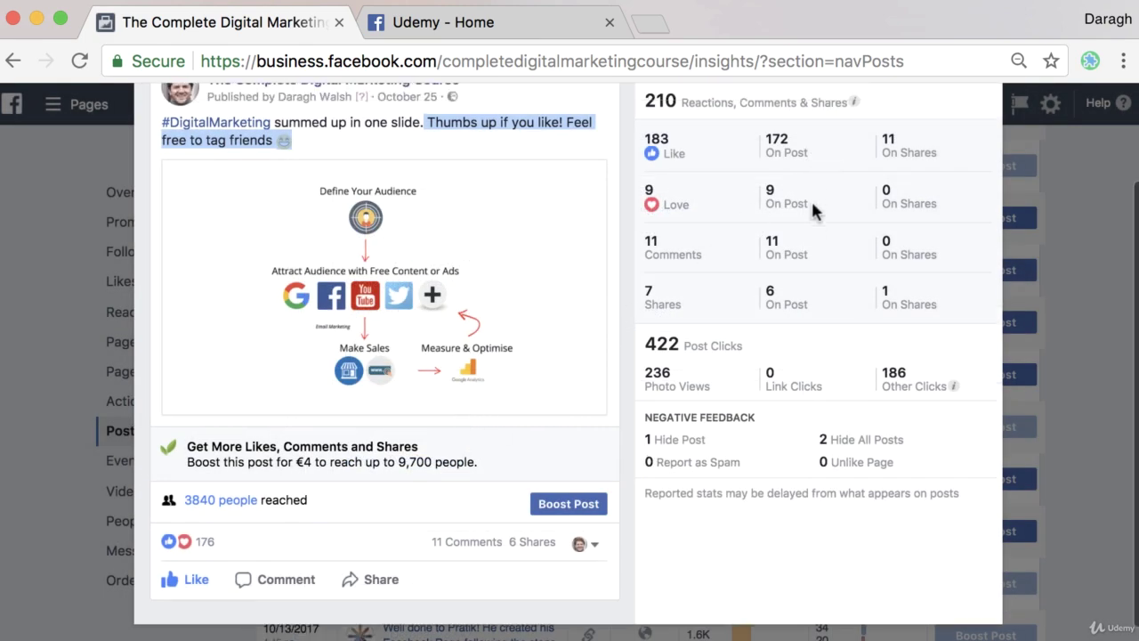
pyautogui.click(980, 144)
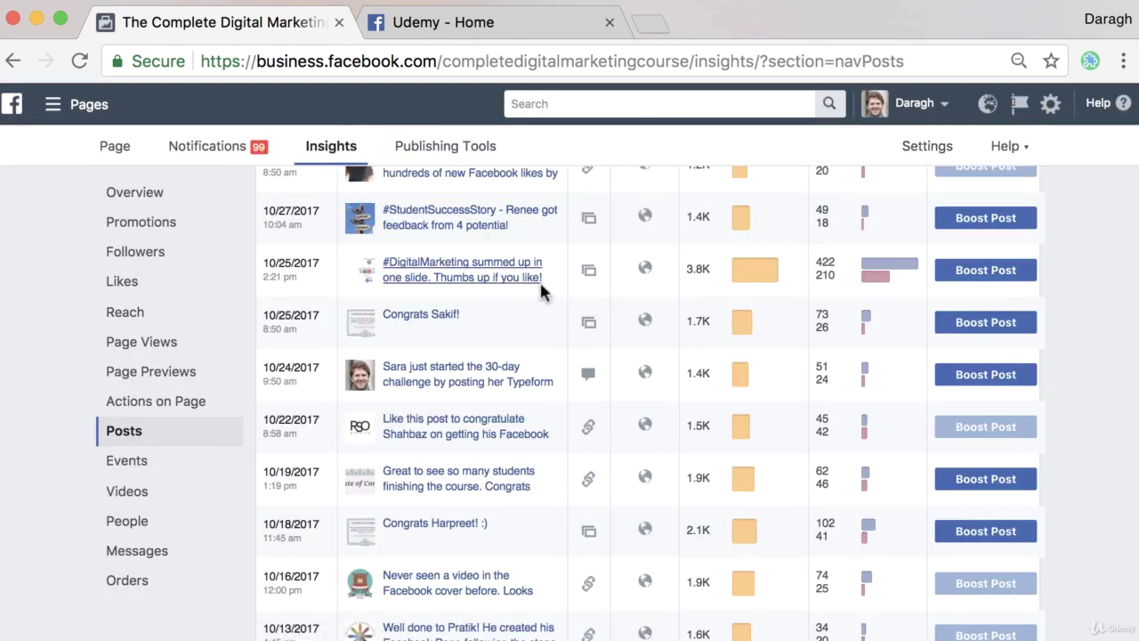
# Review the remaining older posts, recheck the times when fans are online, and return to the newest entries in All Posts Published
pyautogui.scroll(-5, 541, 284)
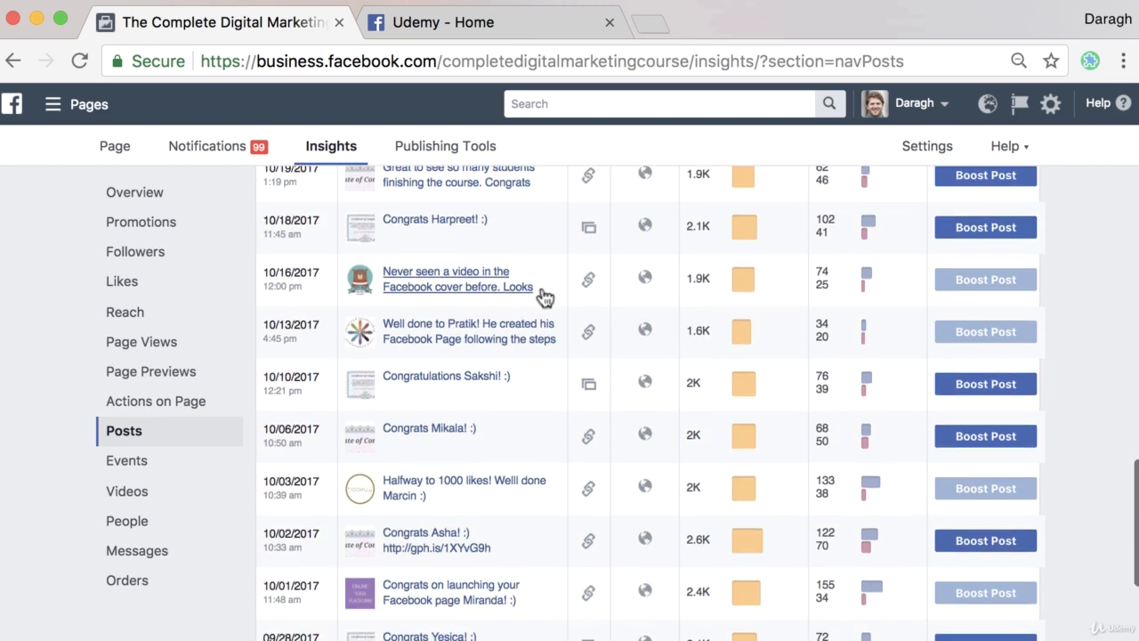
pyautogui.scroll(15, 540, 294)
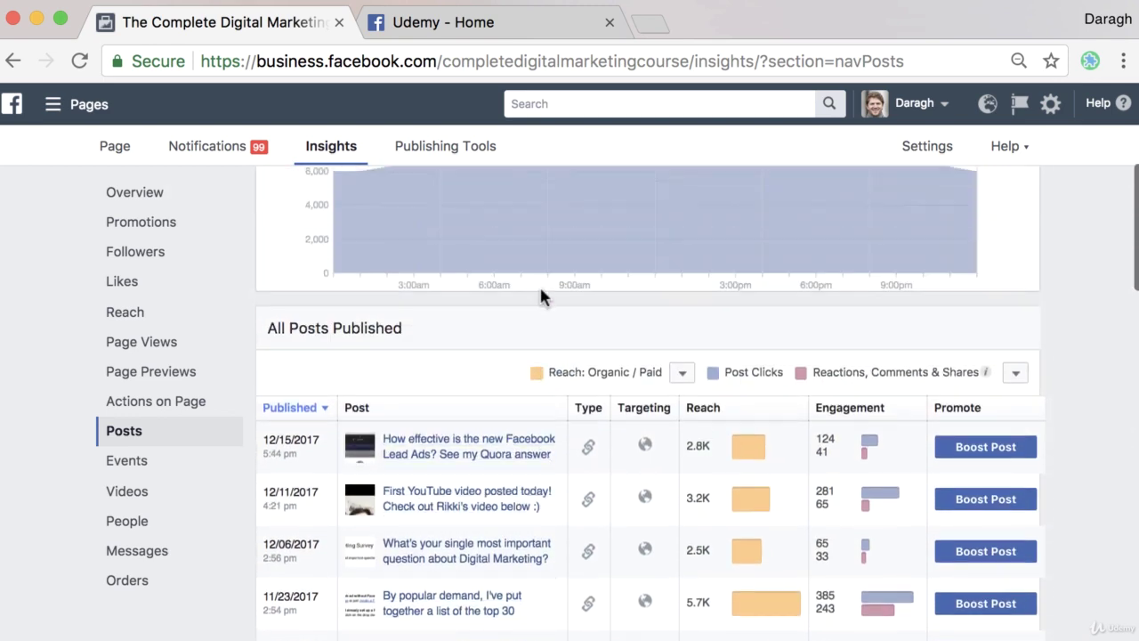
pyautogui.scroll(5, 540, 297)
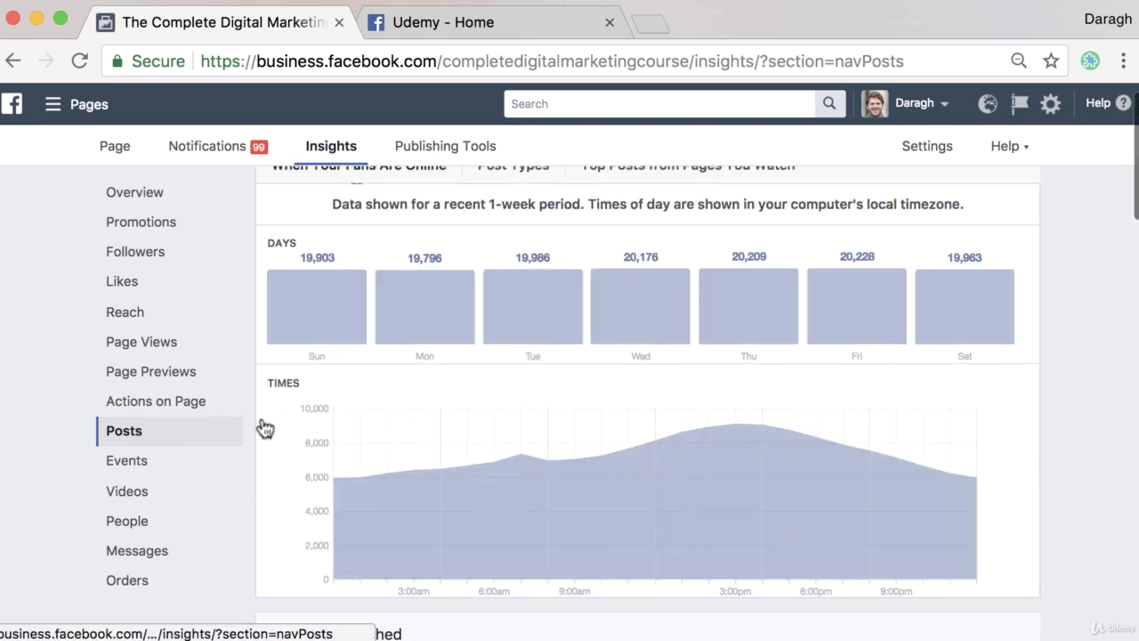
pyautogui.moveTo(618, 478)
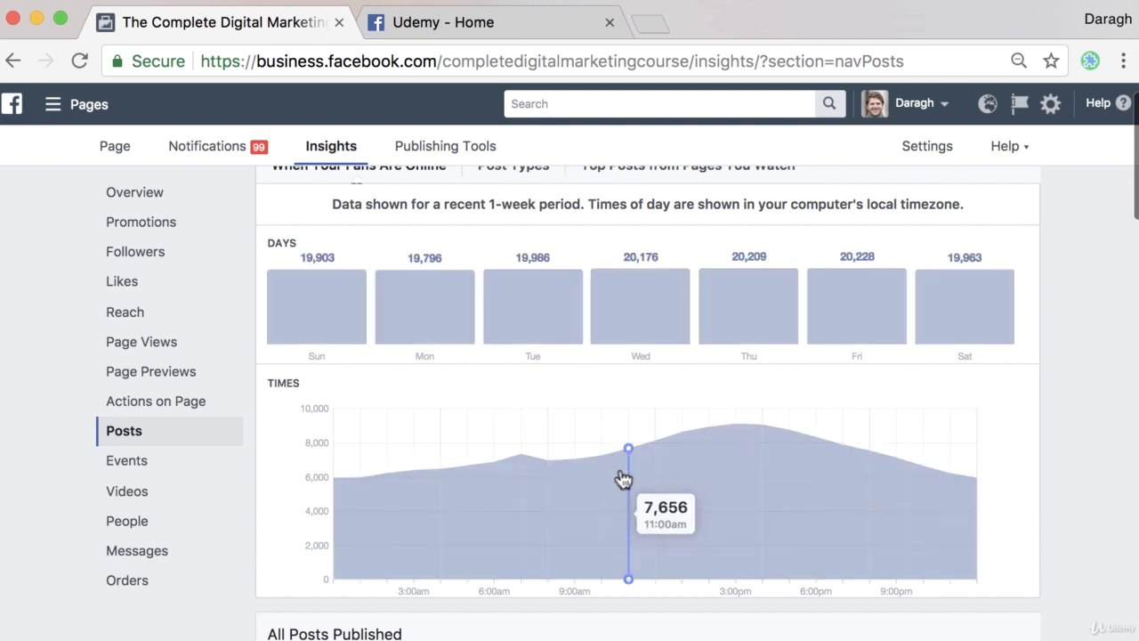
pyautogui.scroll(-8, 629, 476)
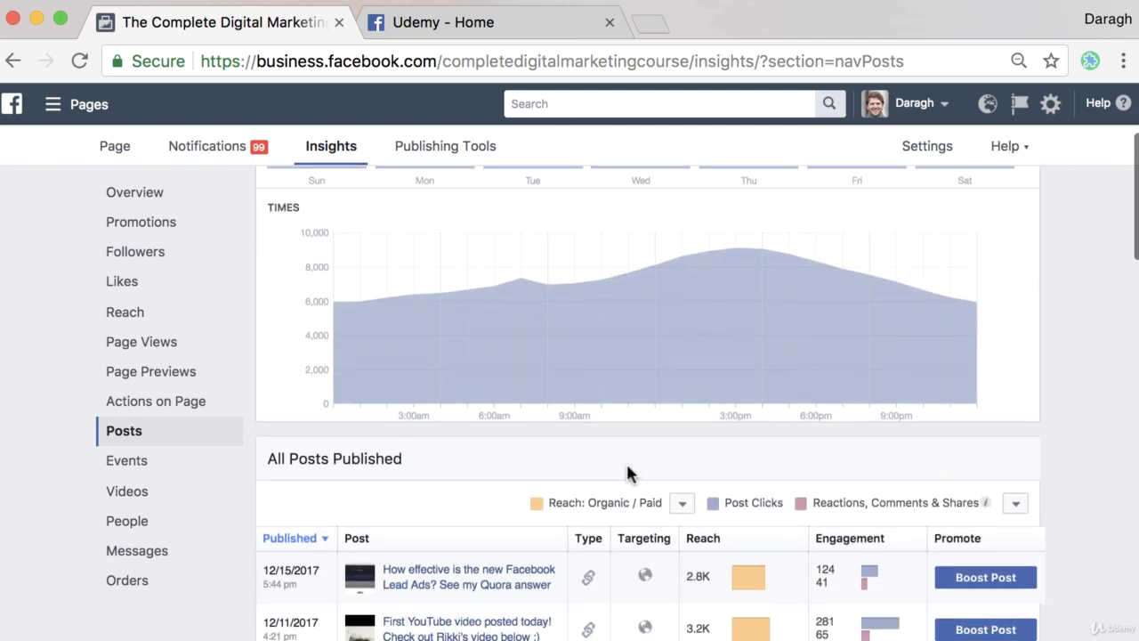
pyautogui.scroll(-2, 628, 472)
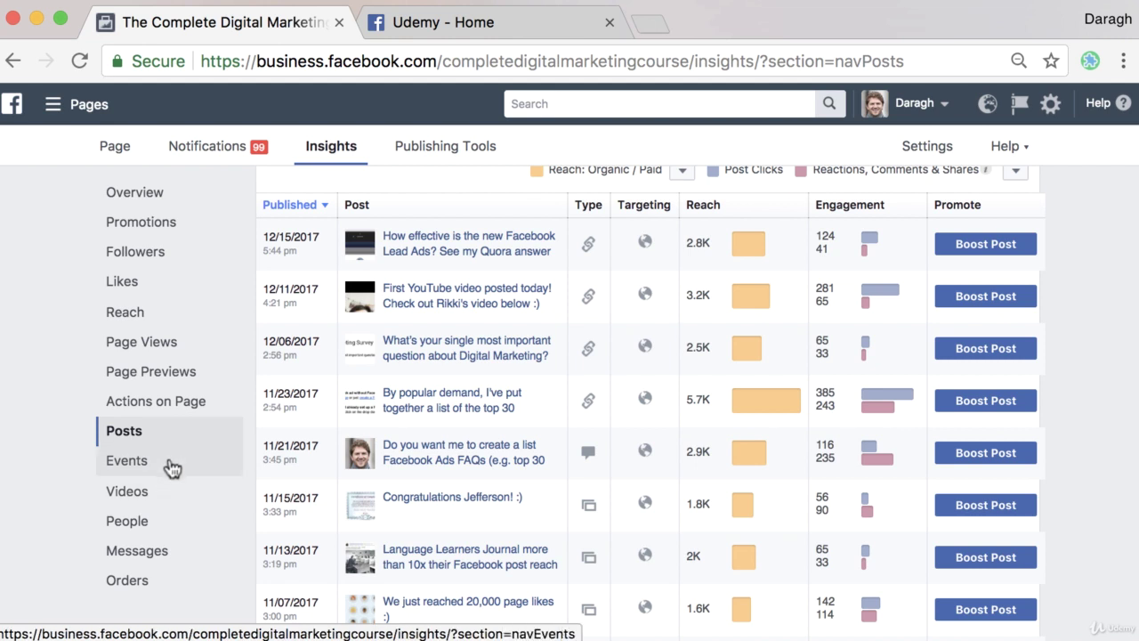
# Look at the Events data, then open the Videos data and review its Performance metrics and Top Videos for the last 7 days
pyautogui.click(143, 475)
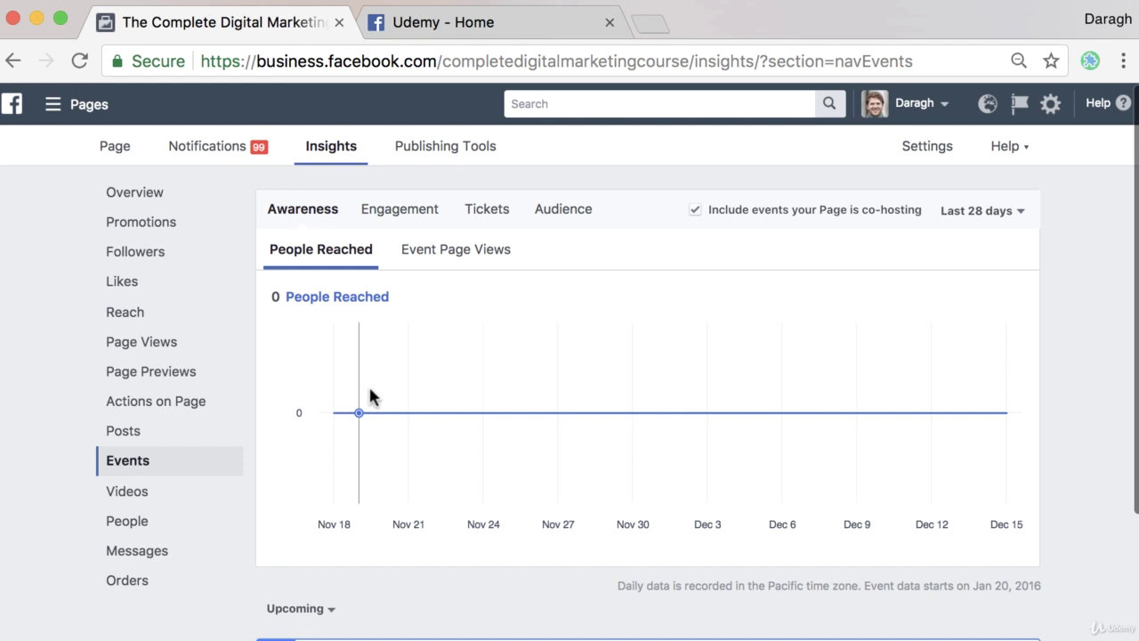
pyautogui.click(203, 503)
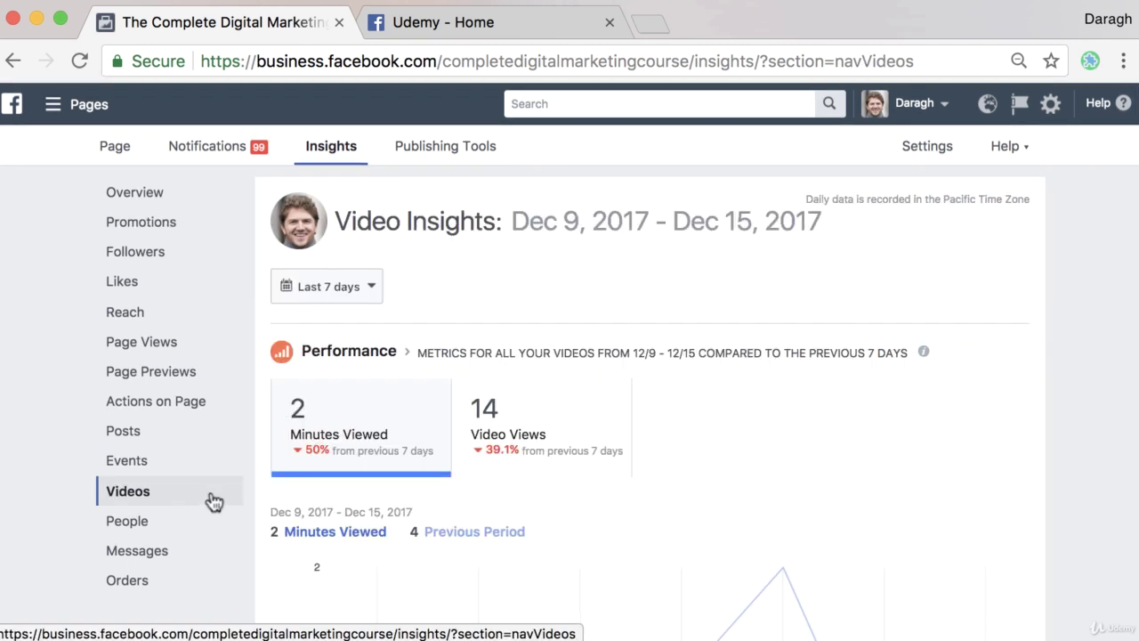
pyautogui.scroll(-3, 277, 485)
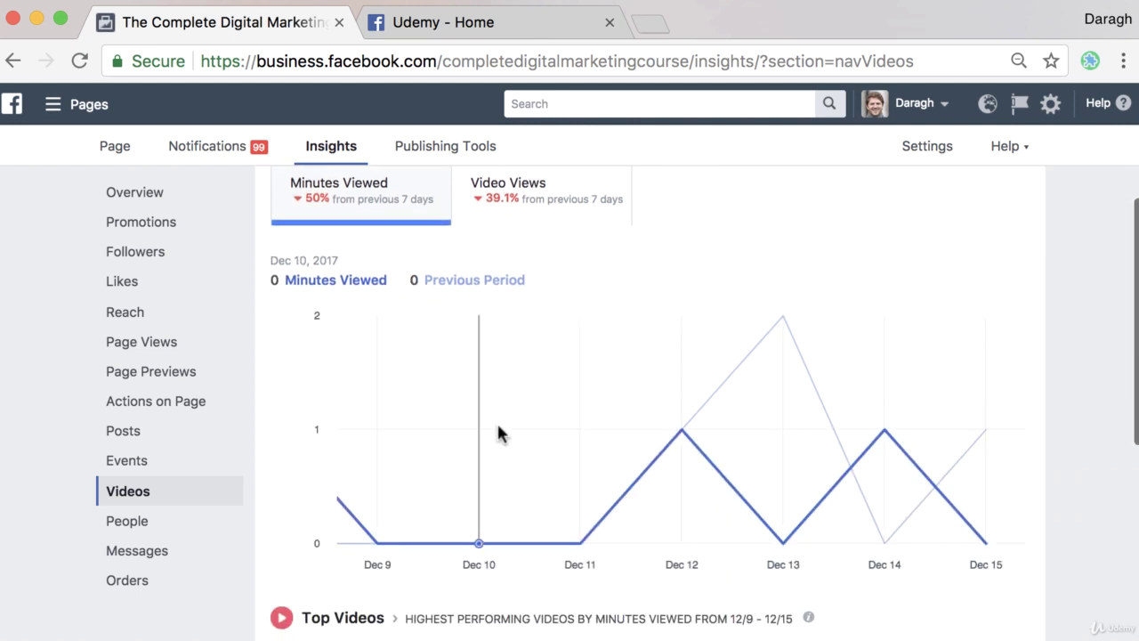
pyautogui.scroll(-3, 440, 438)
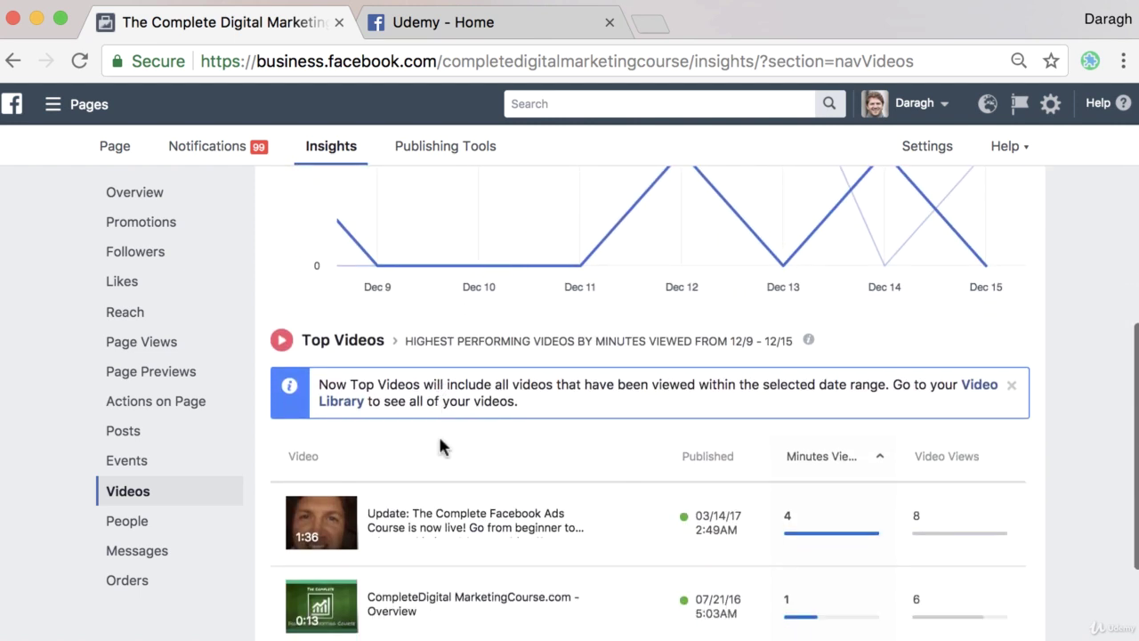
pyautogui.scroll(-1, 733, 508)
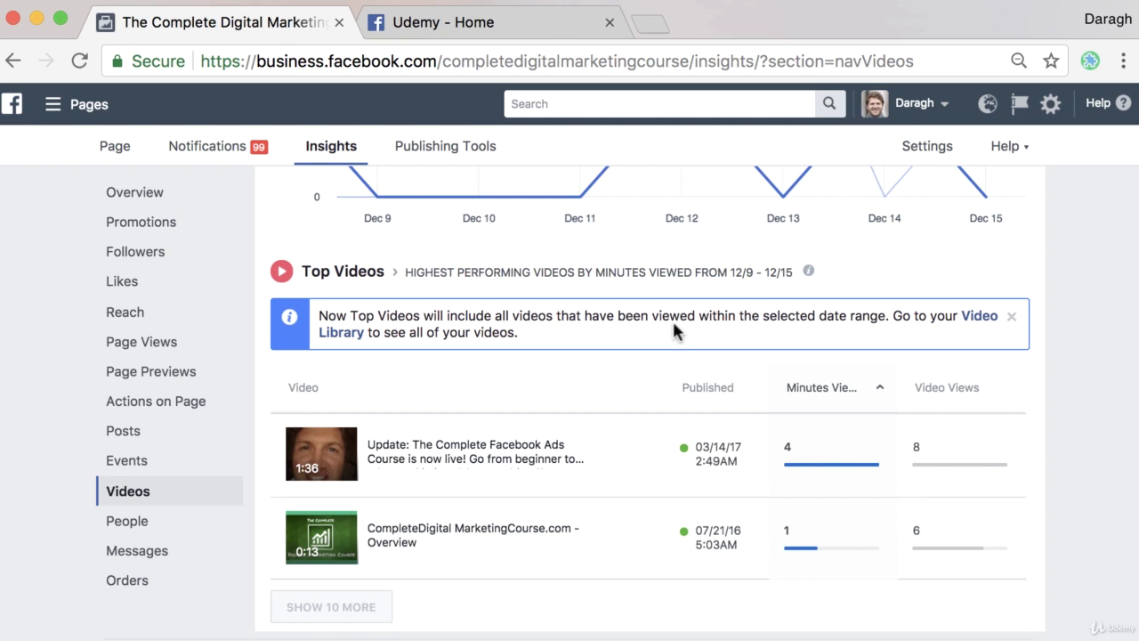
pyautogui.scroll(6, 677, 328)
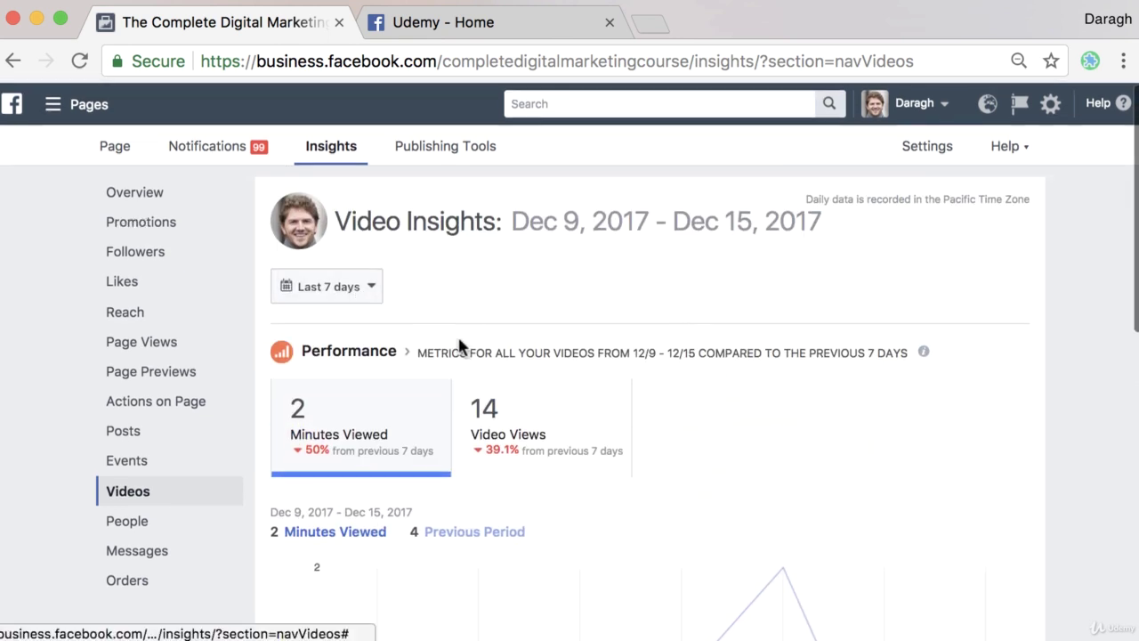
pyautogui.scroll(-4, 460, 383)
pyautogui.scroll(-3, 460, 384)
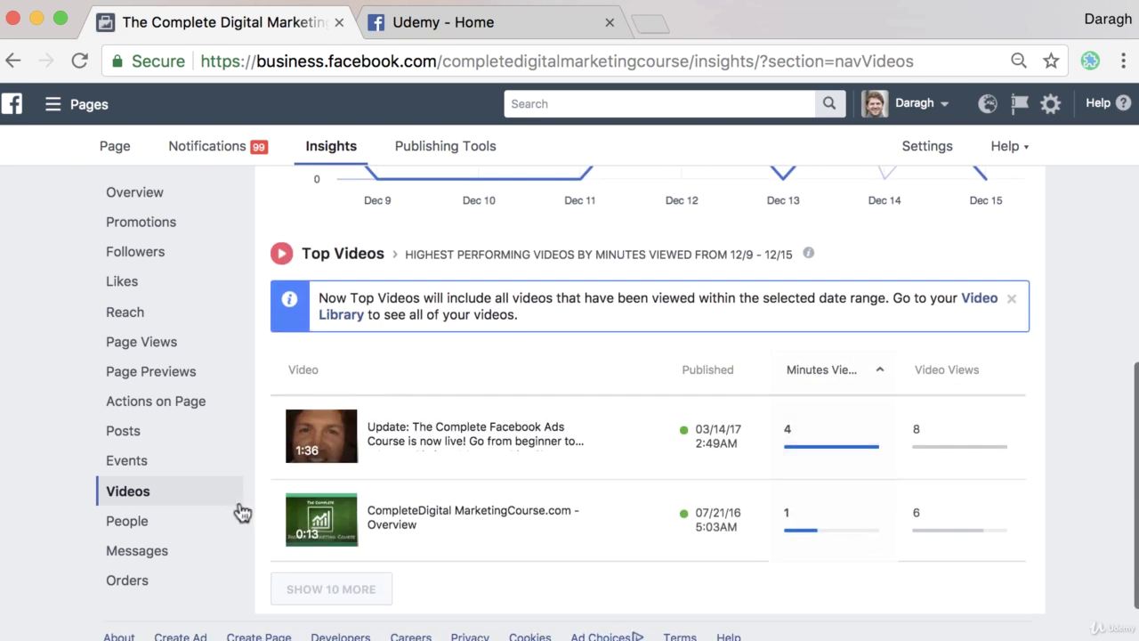
# Open the People data and compare the age, gender and location demographics of Your Fans and Your Followers
pyautogui.click(175, 527)
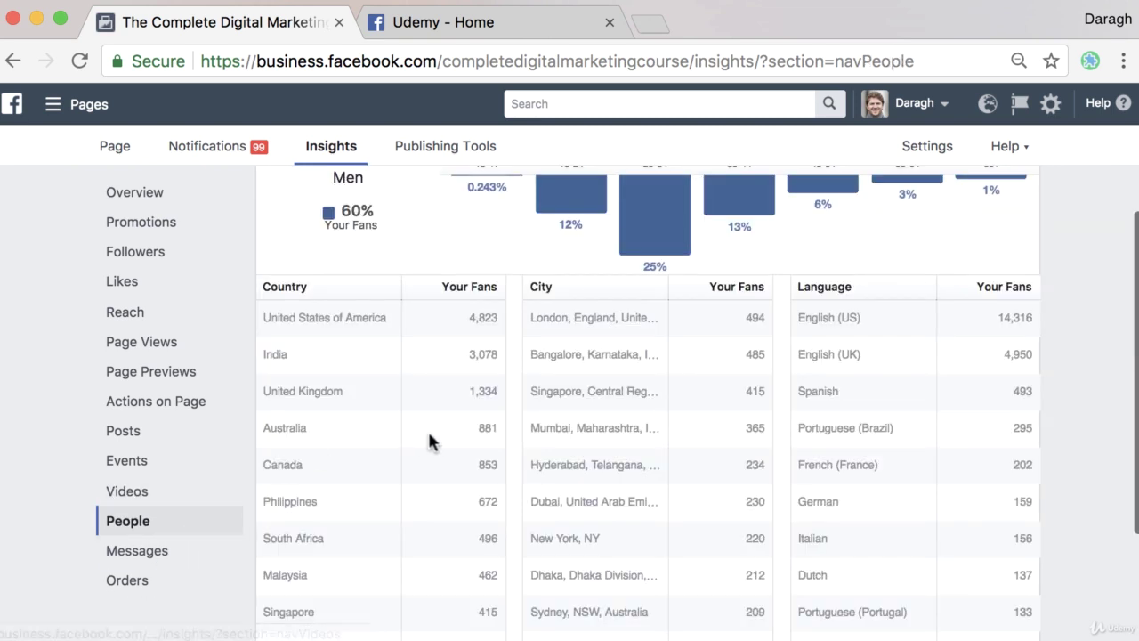
pyautogui.scroll(3, 427, 440)
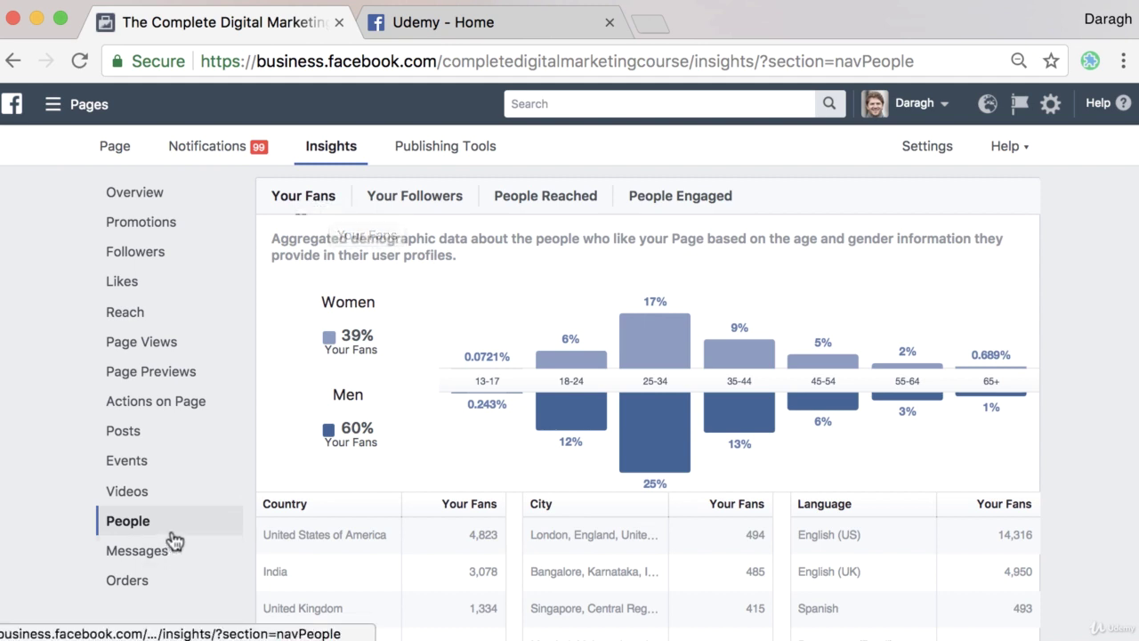
pyautogui.click(398, 207)
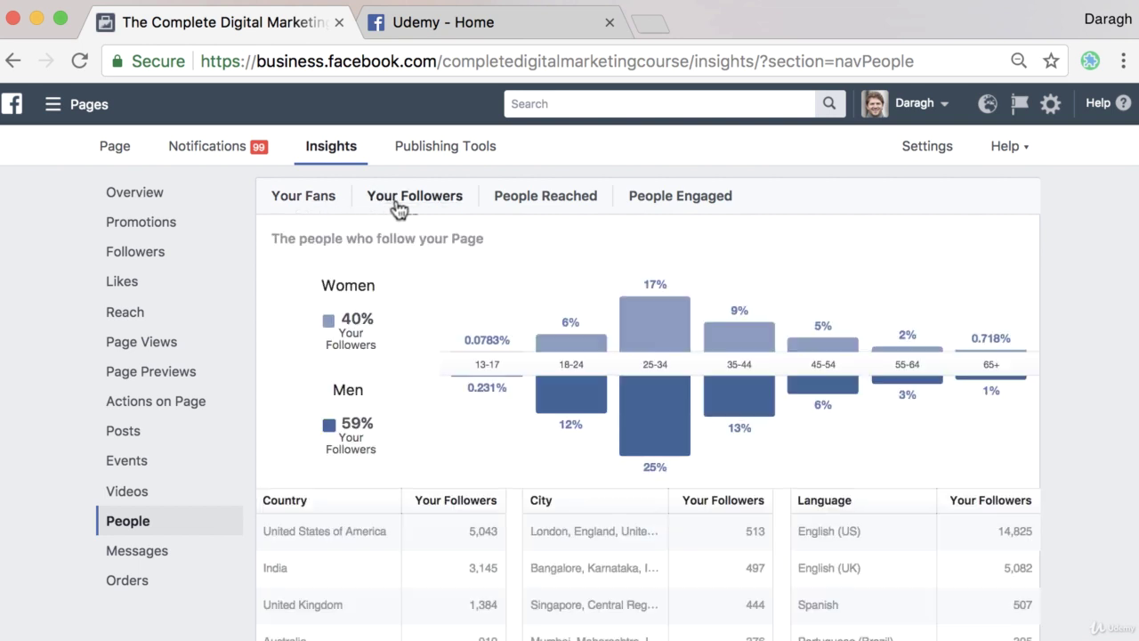
pyautogui.click(326, 207)
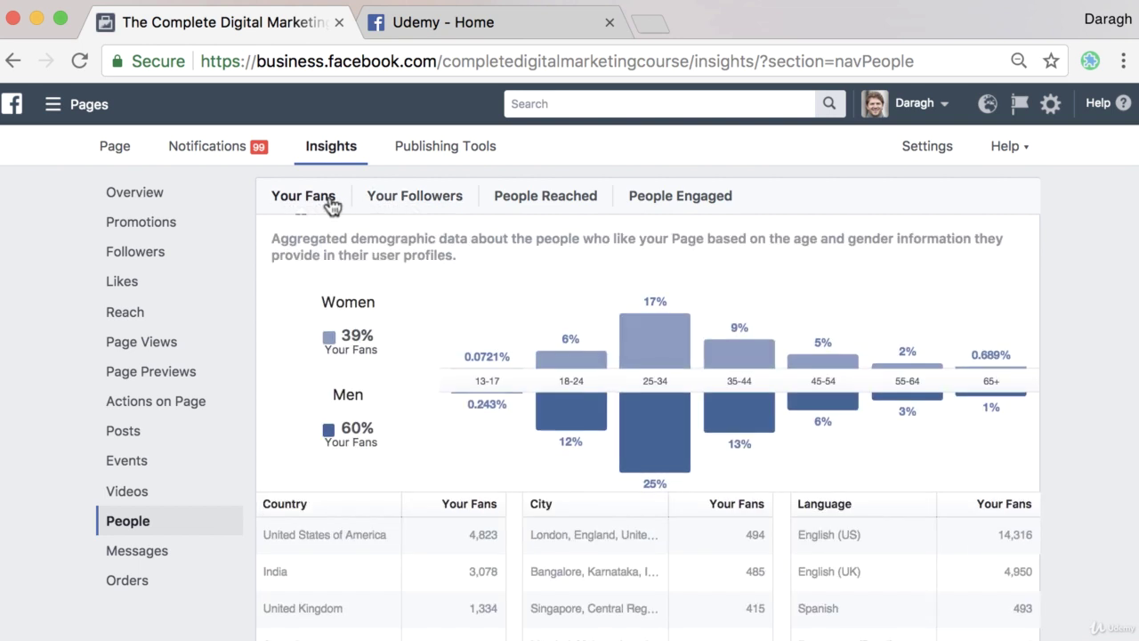
pyautogui.click(394, 207)
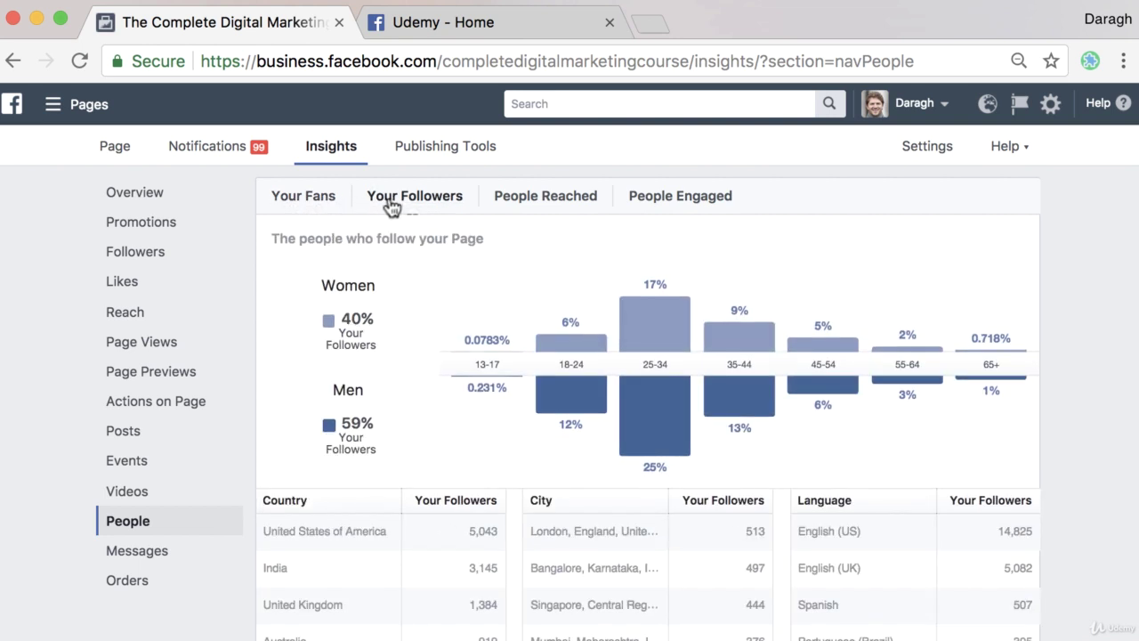
# Examine the shares of men and women aged 25-34 among Your Followers, and recheck Your Fans for comparison
pyautogui.moveTo(668, 465)
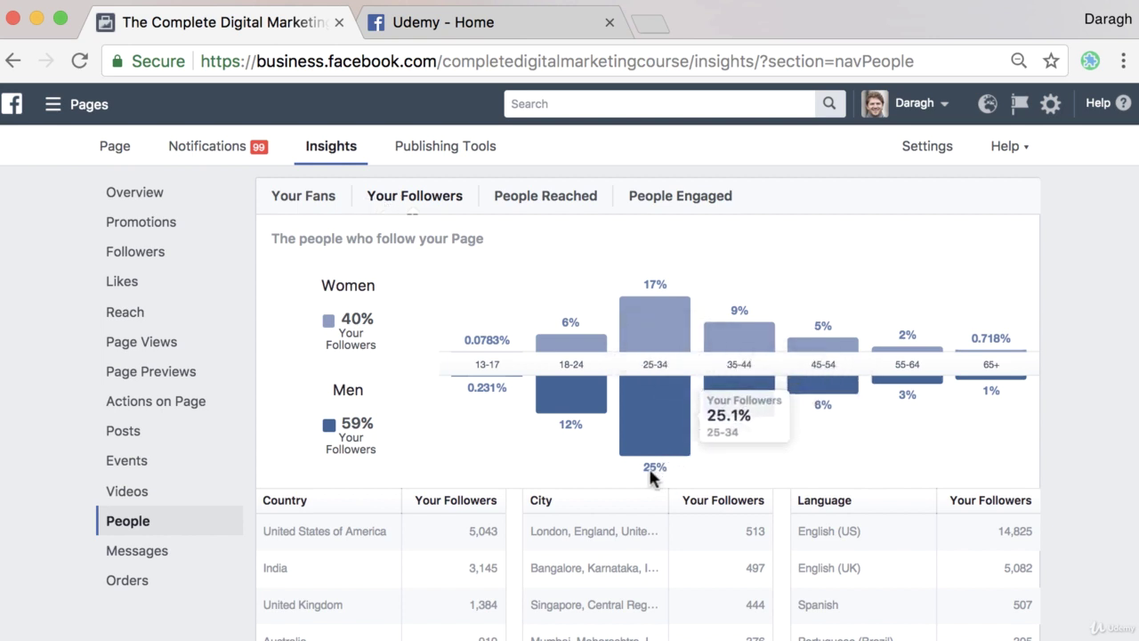
pyautogui.moveTo(648, 325)
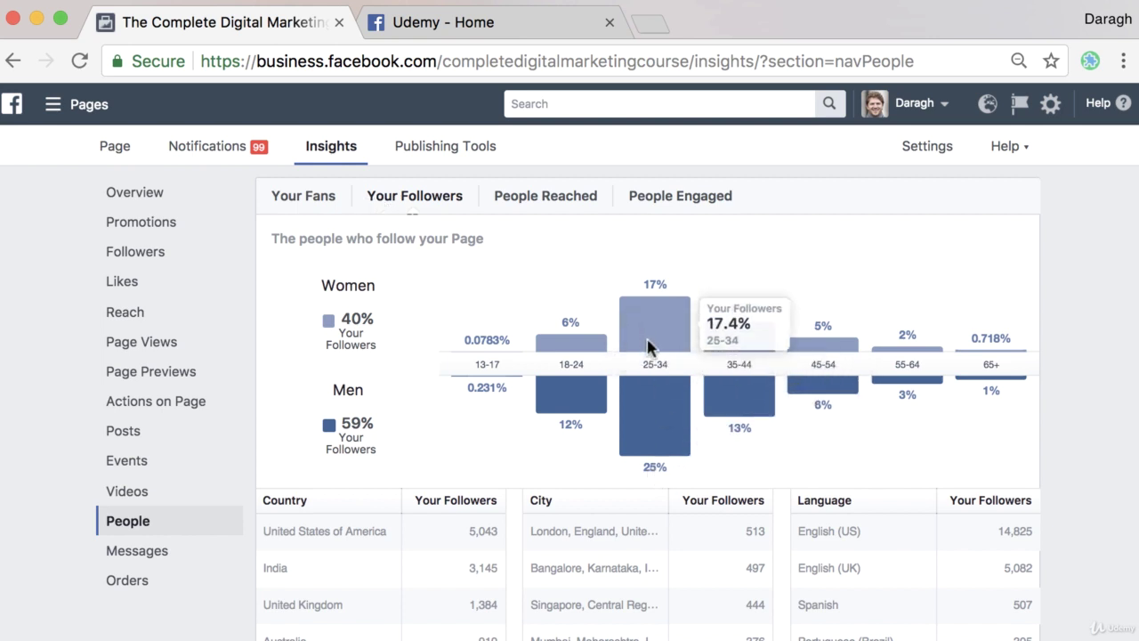
pyautogui.moveTo(659, 427)
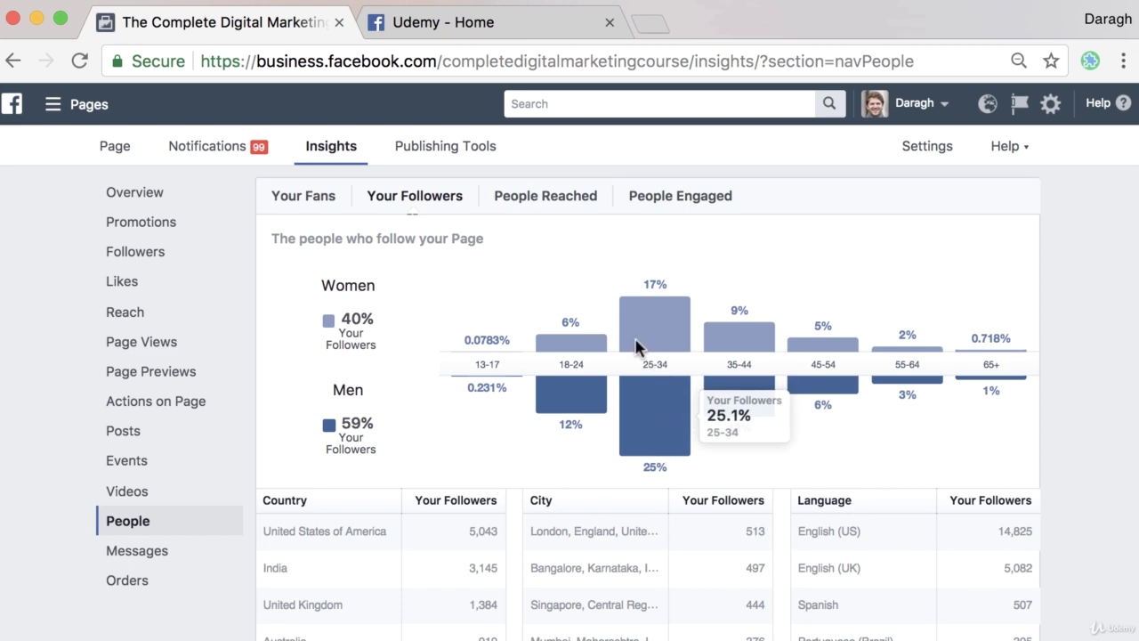
pyautogui.click(327, 210)
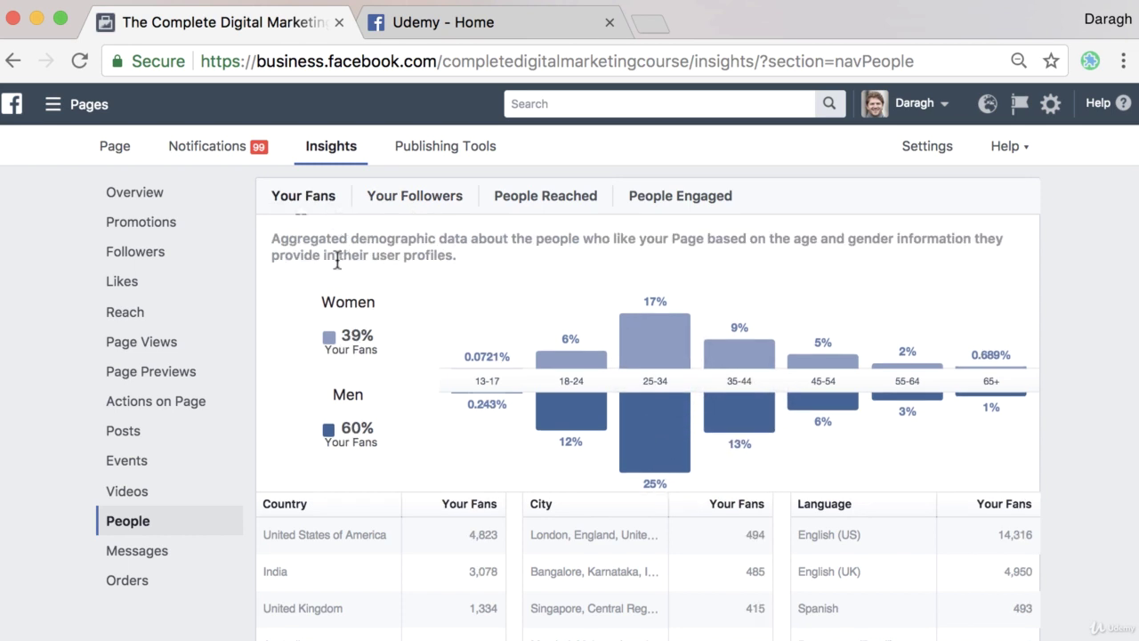
pyautogui.click(392, 208)
# Show the People Reached demographics and examine their age and gender groups, countries, cities and languages
pyautogui.click(522, 200)
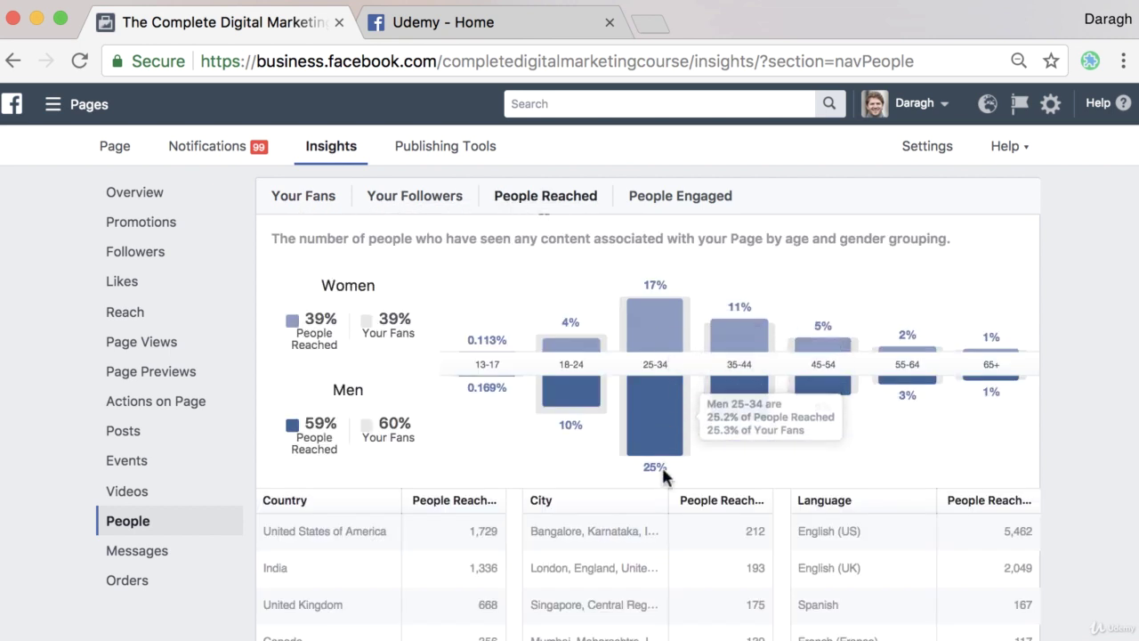
pyautogui.scroll(-2, 573, 229)
pyautogui.scroll(2, 564, 221)
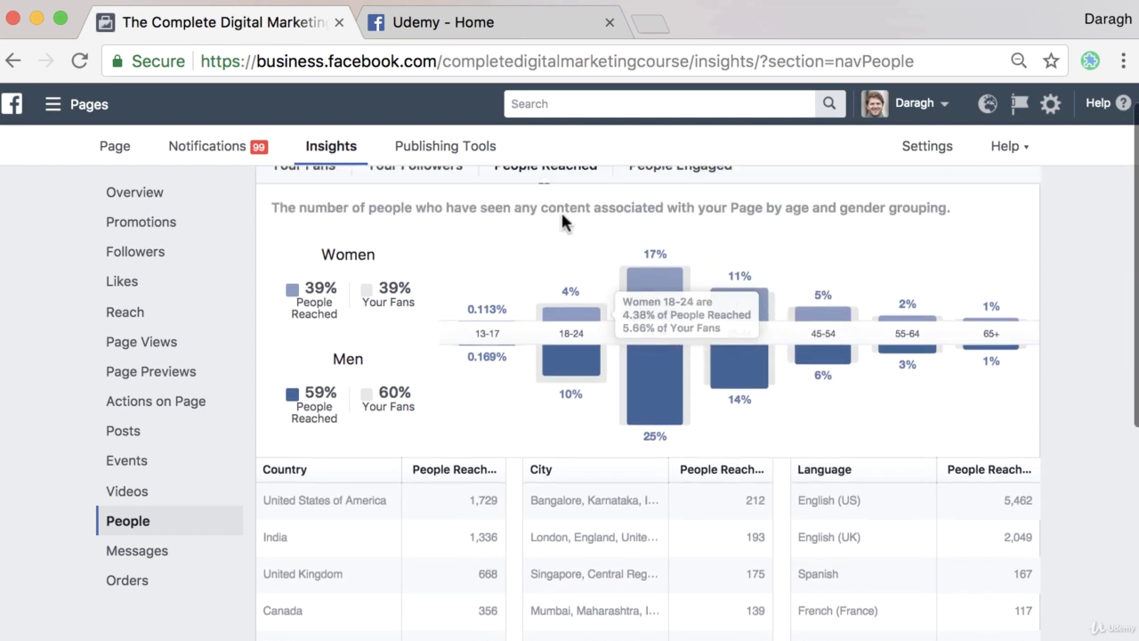
# Show the People Engaged demographics and examine their age and gender groups, countries, cities and languages
pyautogui.click(656, 205)
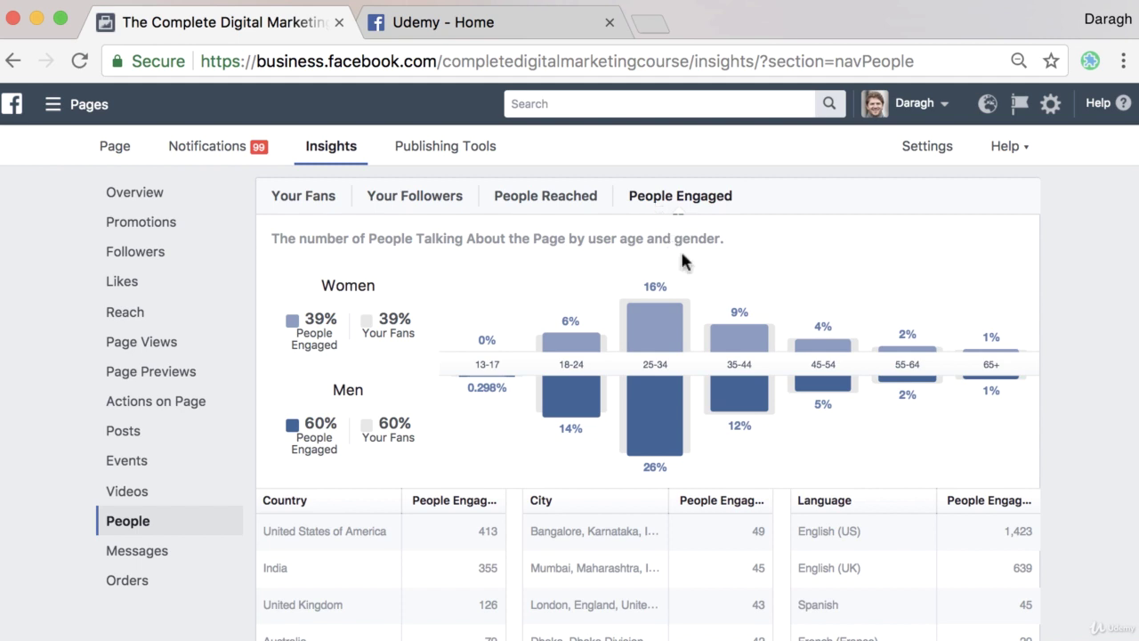
pyautogui.moveTo(685, 427)
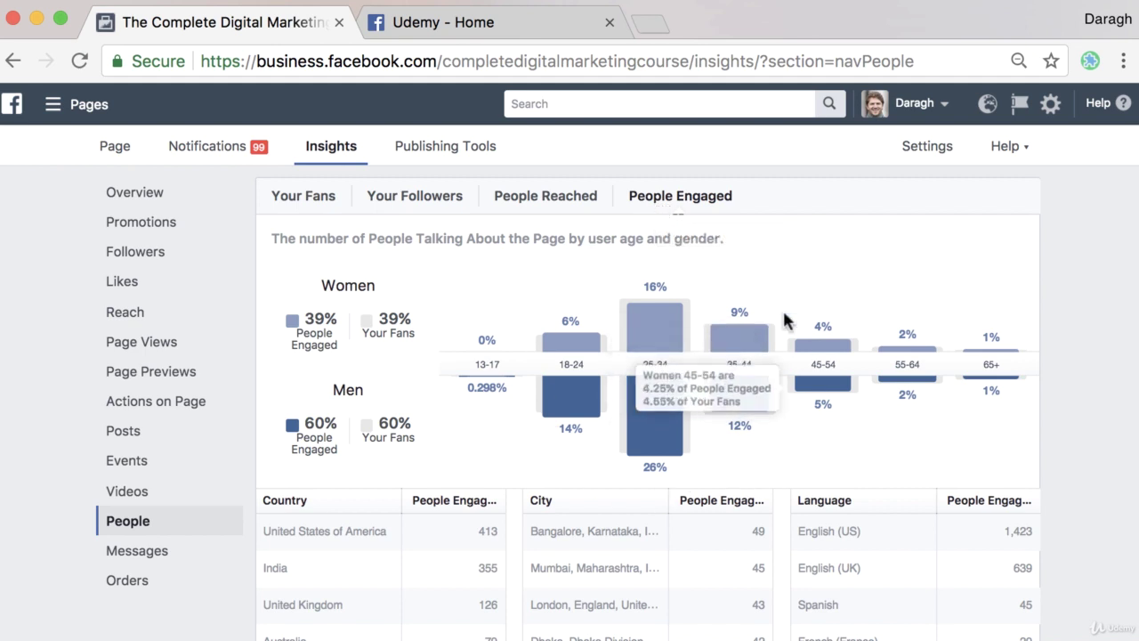
pyautogui.scroll(-1, 599, 314)
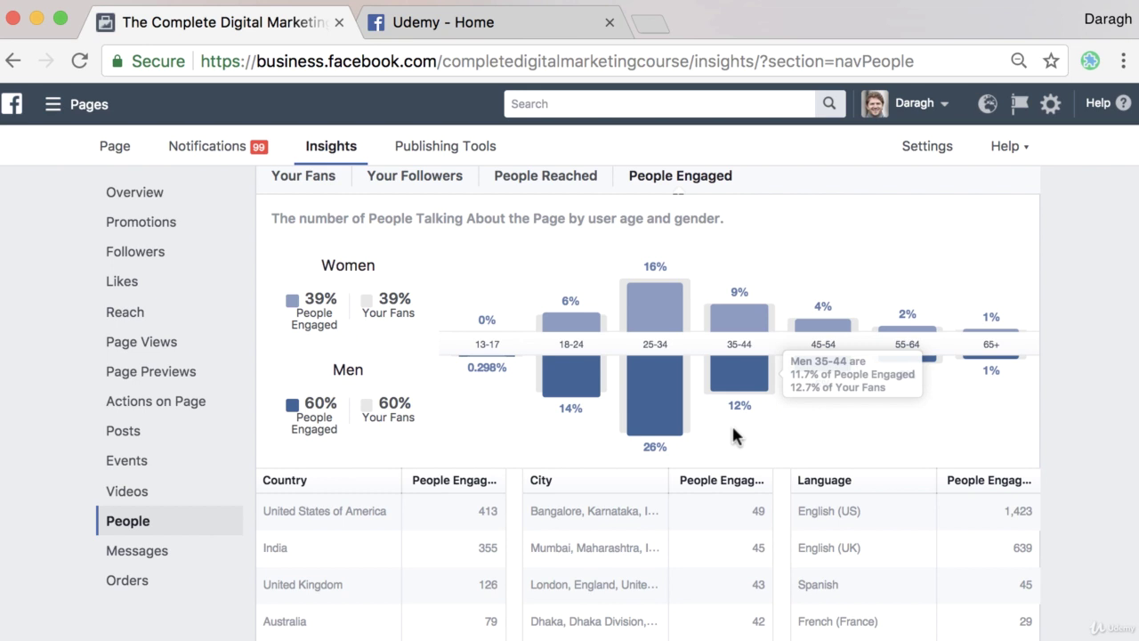
pyautogui.scroll(-2, 732, 424)
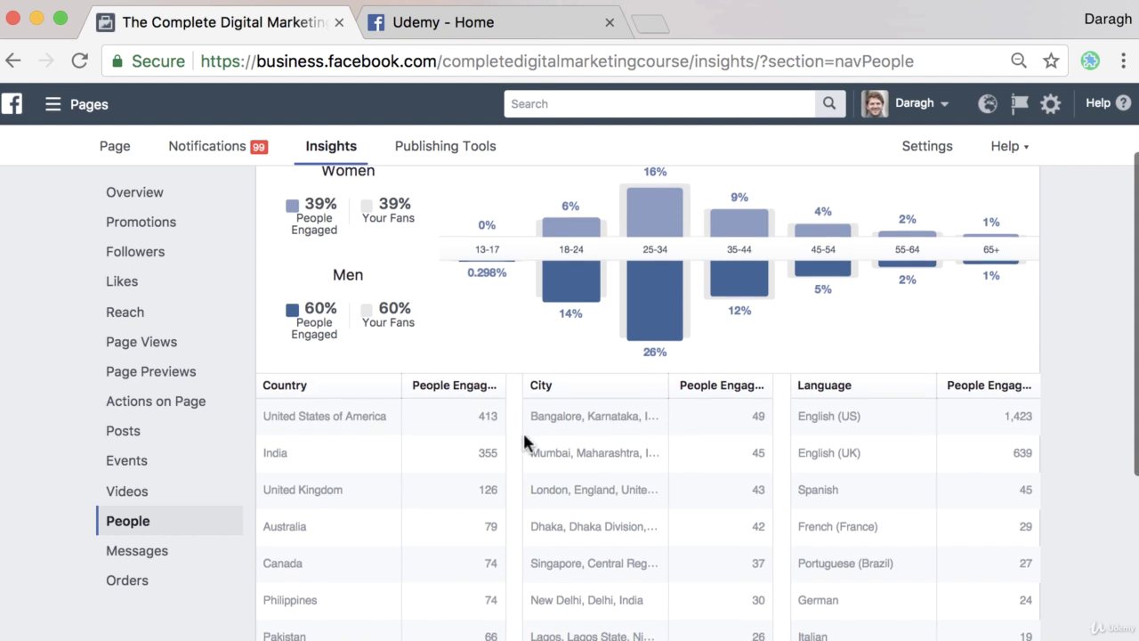
pyautogui.scroll(2, 515, 429)
pyautogui.scroll(-1, 519, 442)
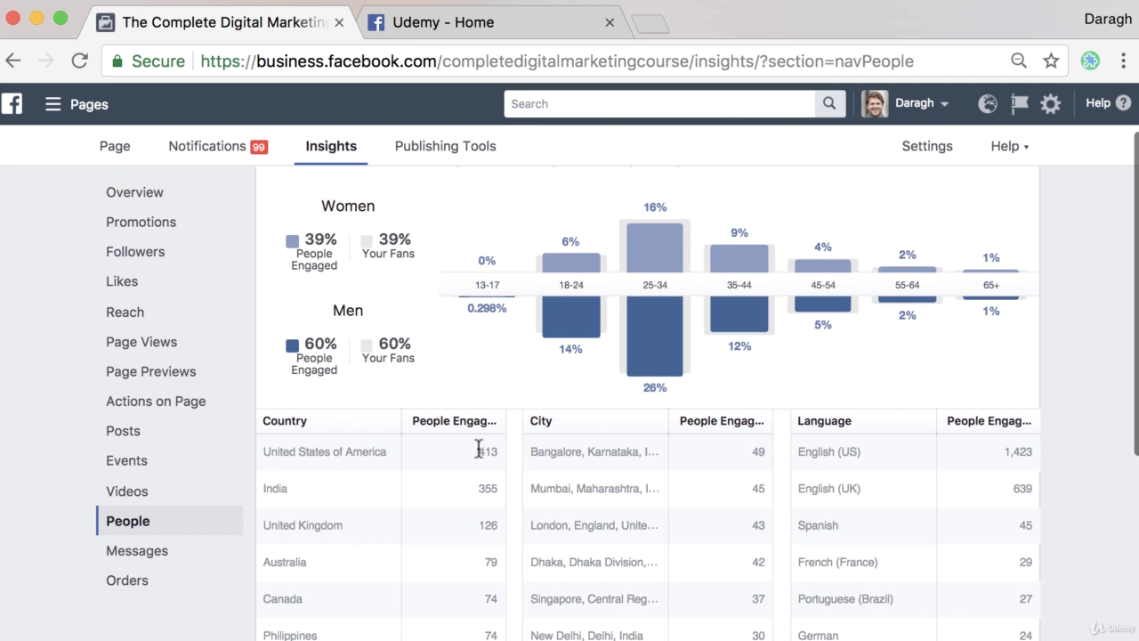
pyautogui.scroll(1, 477, 458)
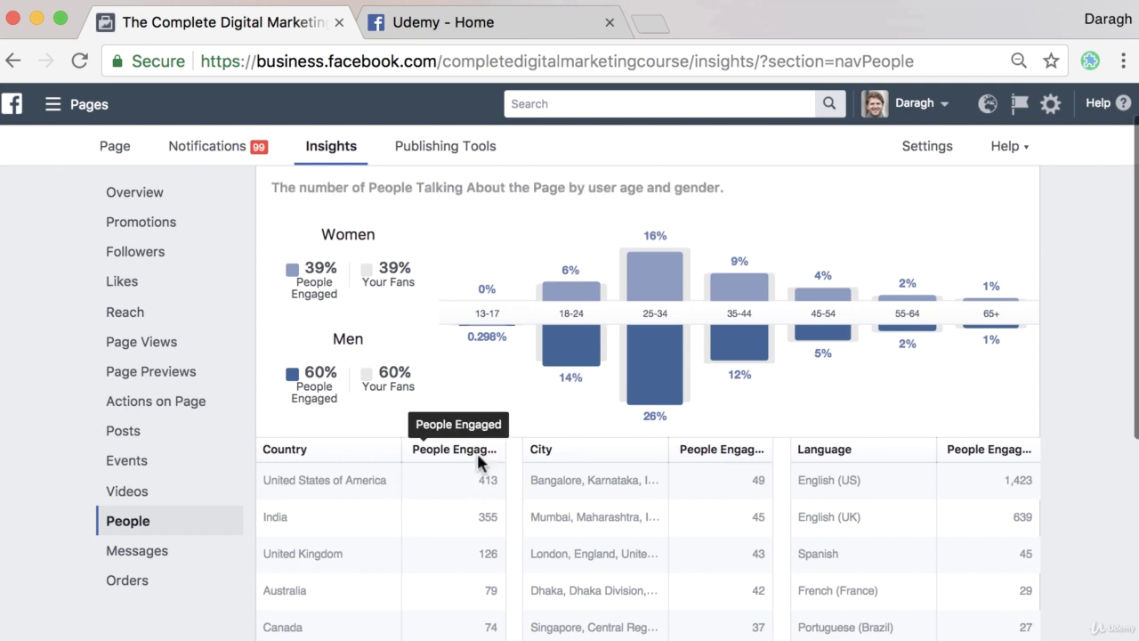
# Recheck the age and gender shares of People Engaged against Your Fans, along with the language breakdown
pyautogui.scroll(2, 477, 452)
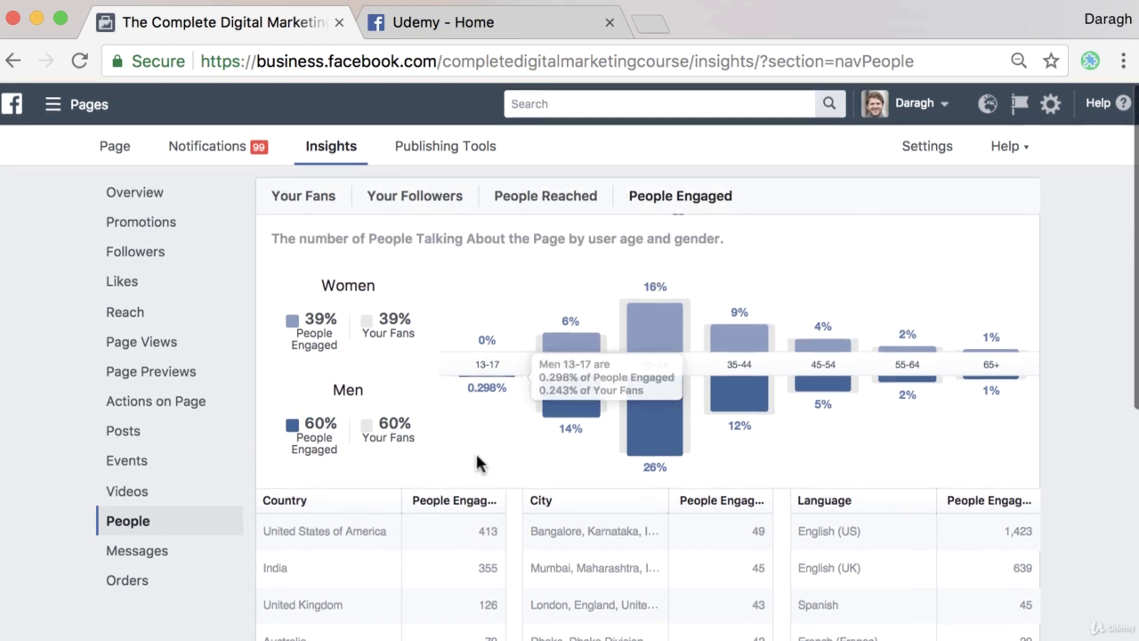
pyautogui.scroll(-1, 476, 454)
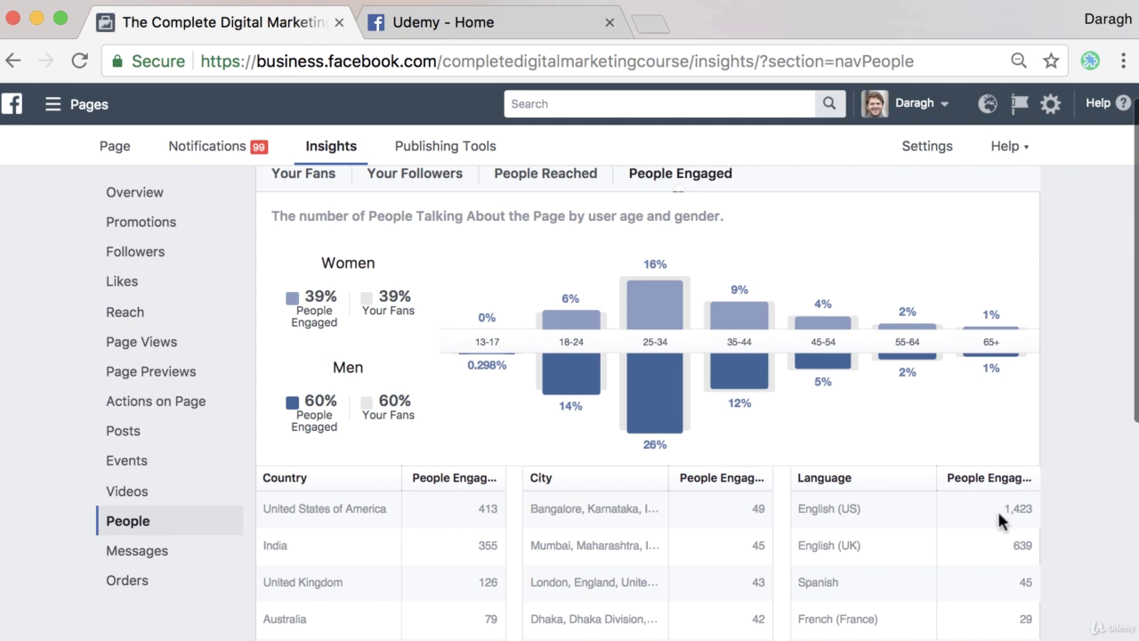
pyautogui.moveTo(639, 386)
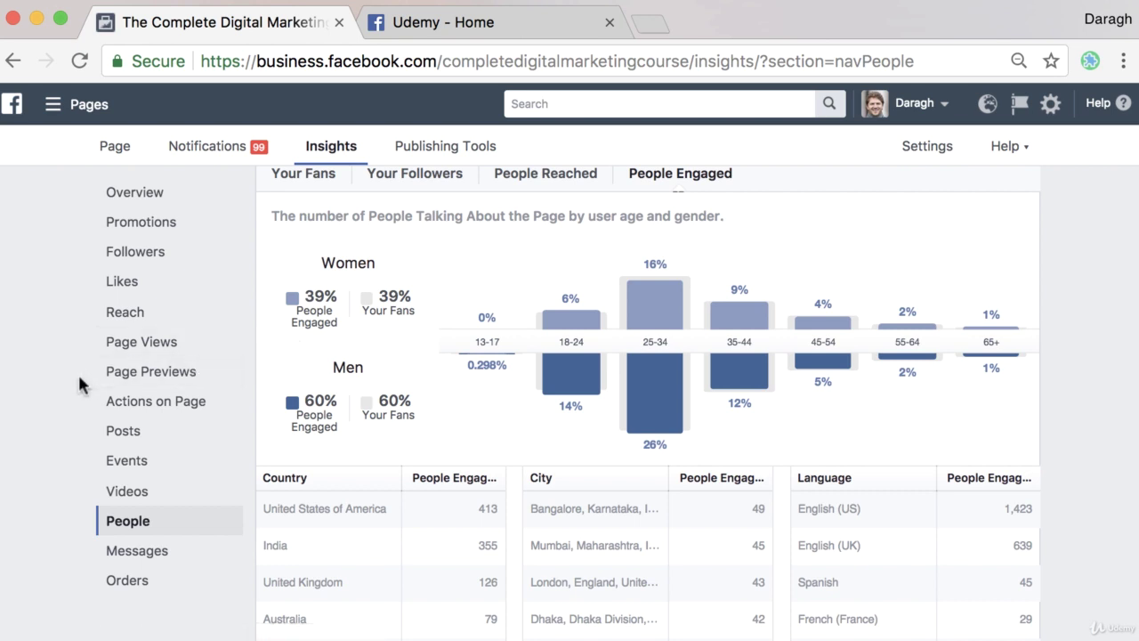
pyautogui.scroll(-1, 80, 382)
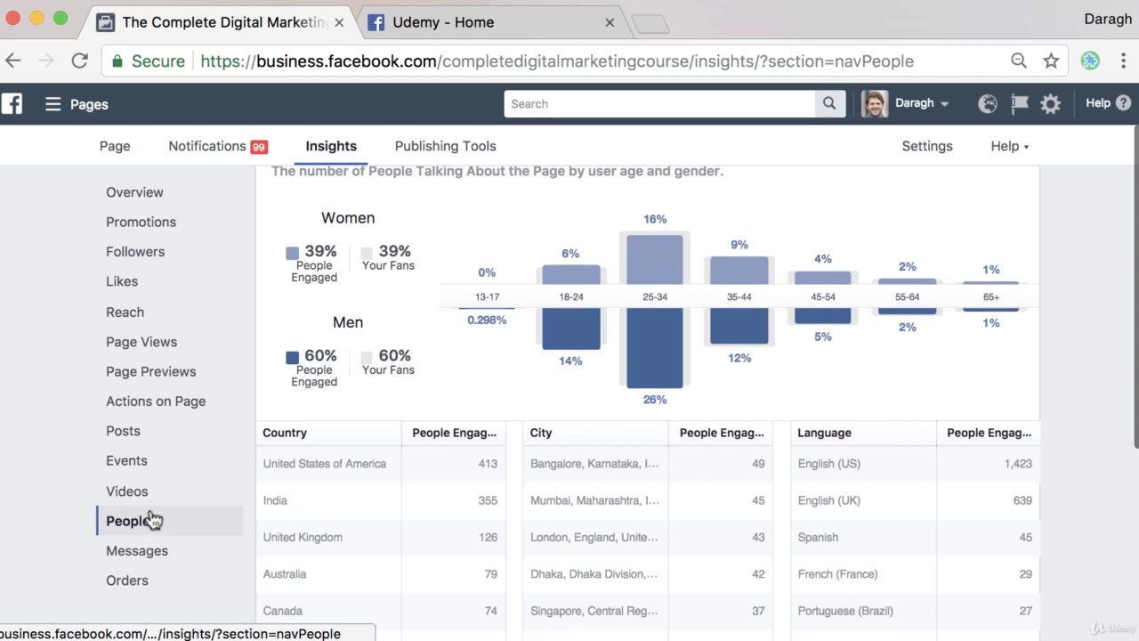
pyautogui.scroll(1, 149, 518)
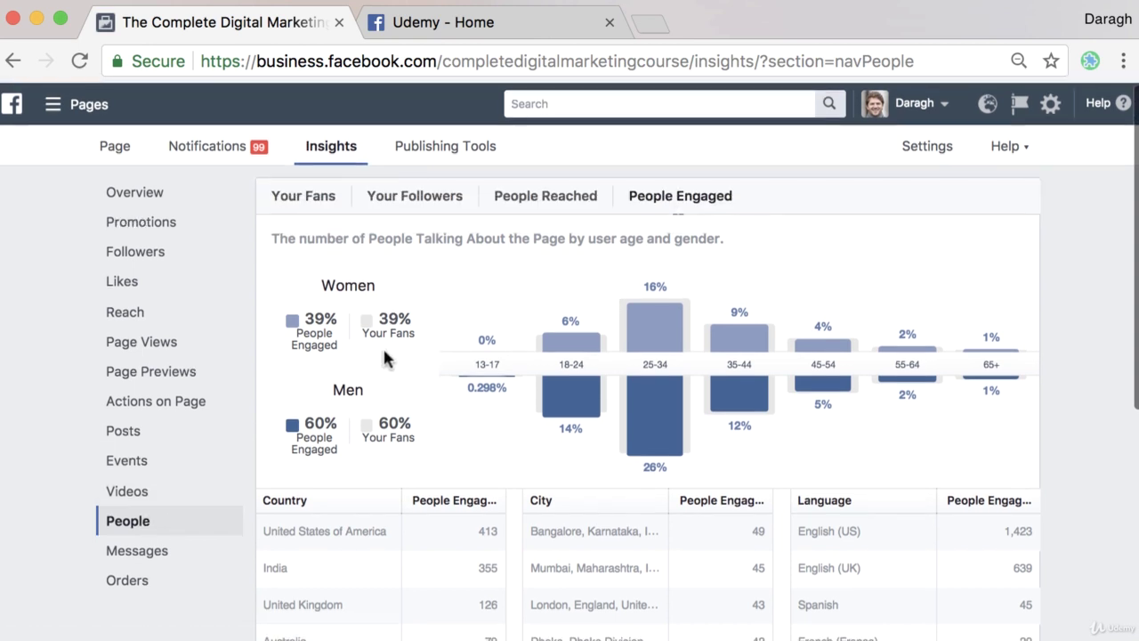
pyautogui.scroll(-3, 187, 475)
# View Total Conversations in the Messages data and Number of Orders in the Orders data for the last 7 days
pyautogui.click(189, 559)
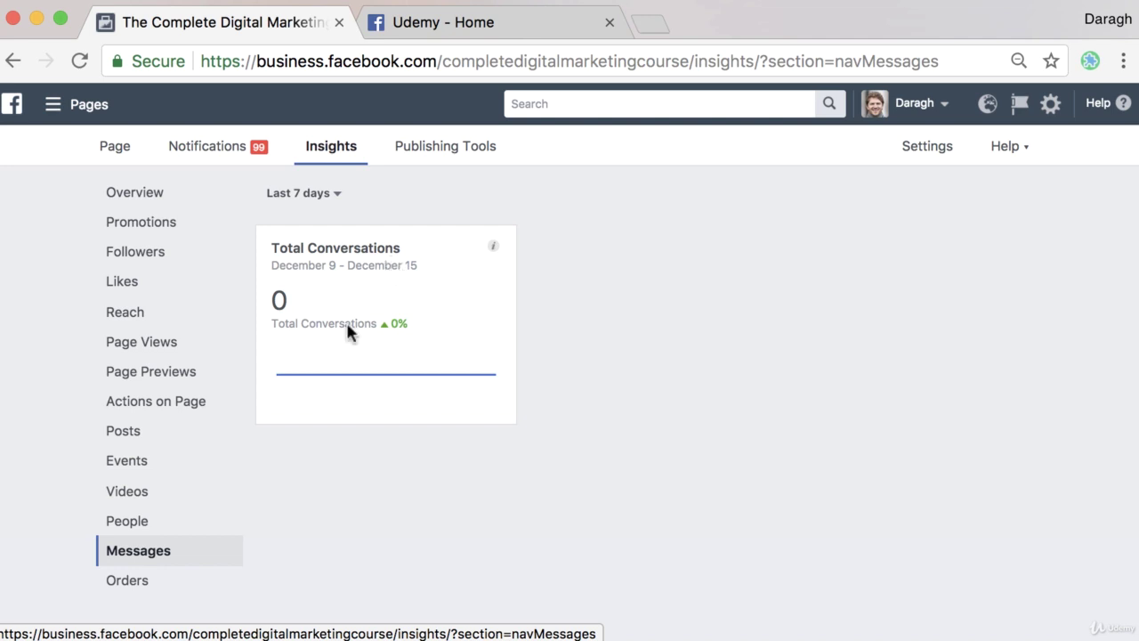
pyautogui.click(166, 583)
pyautogui.moveTo(318, 387)
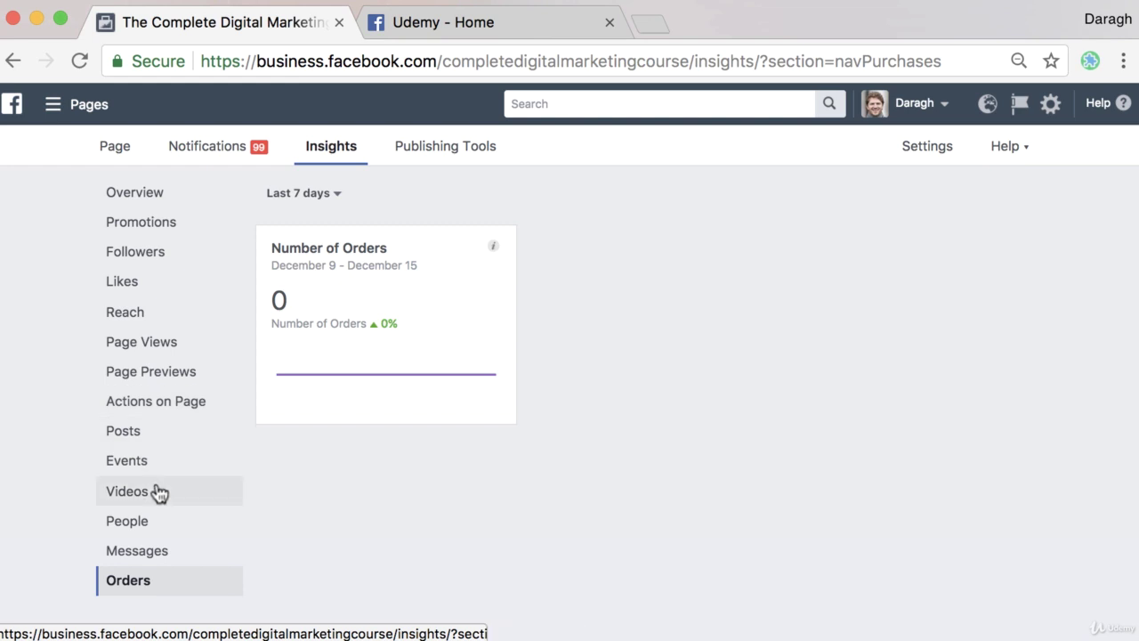
# Revisit the Your Fans demographics in the People data, then review fans' online times and All Posts Published in the Posts data
pyautogui.click(166, 532)
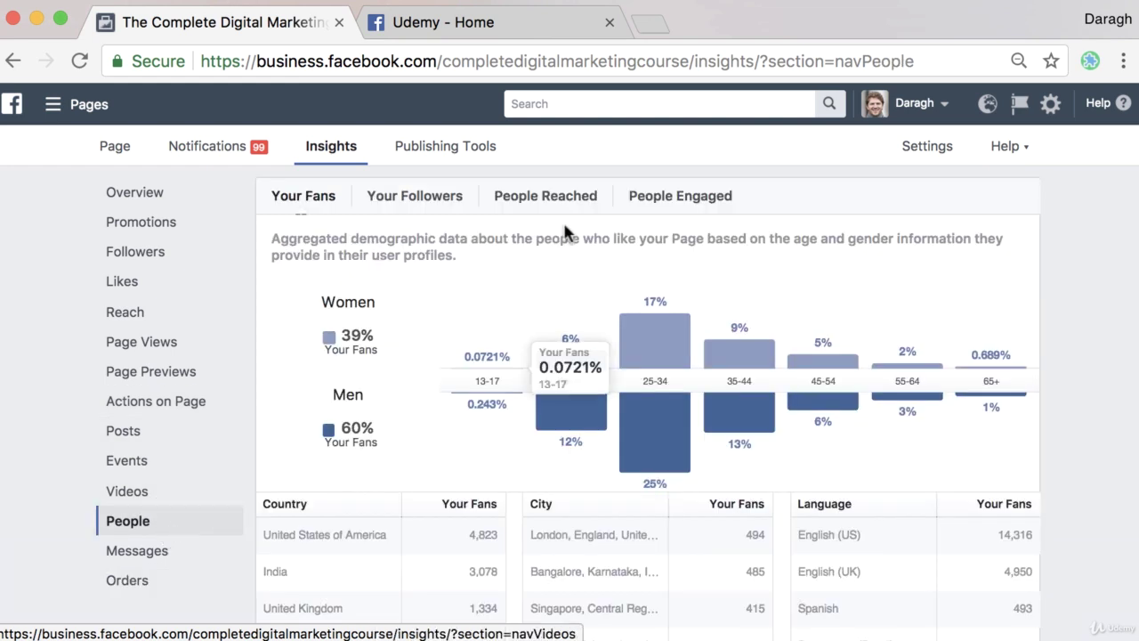
pyautogui.click(140, 445)
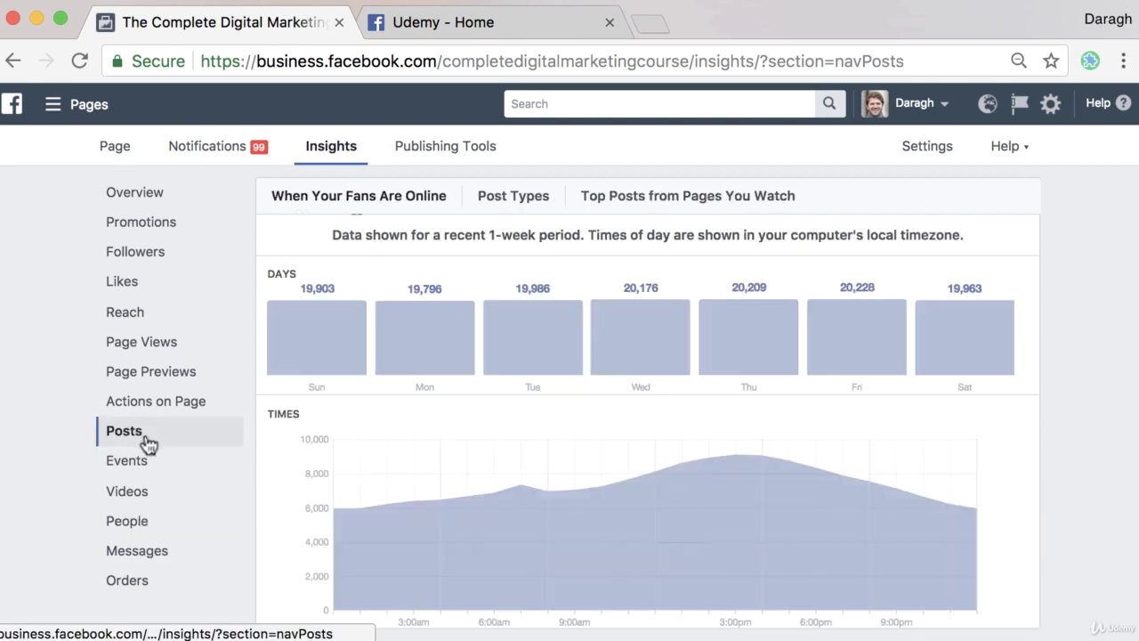
pyautogui.scroll(-1, 436, 357)
pyautogui.scroll(1, 437, 361)
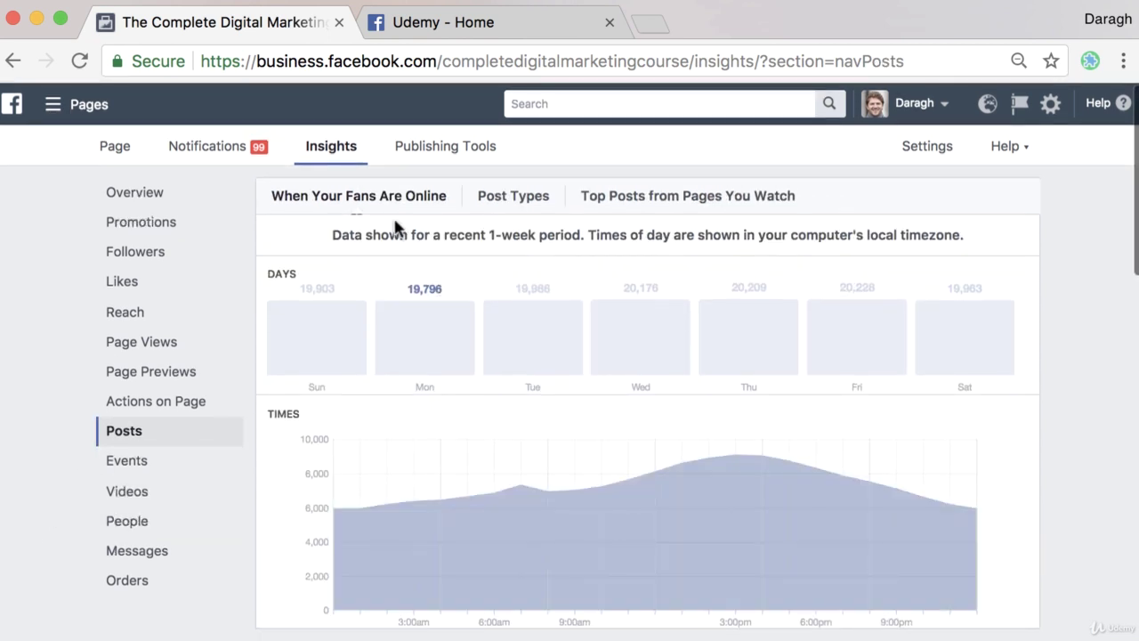
pyautogui.scroll(-1, 587, 338)
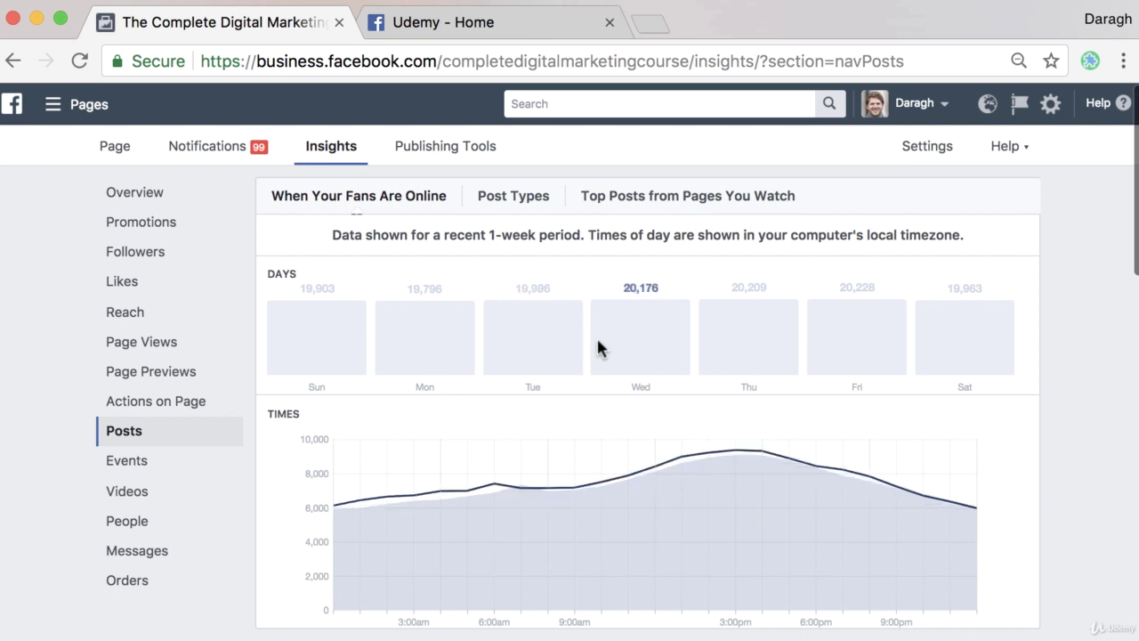
pyautogui.scroll(-5, 611, 433)
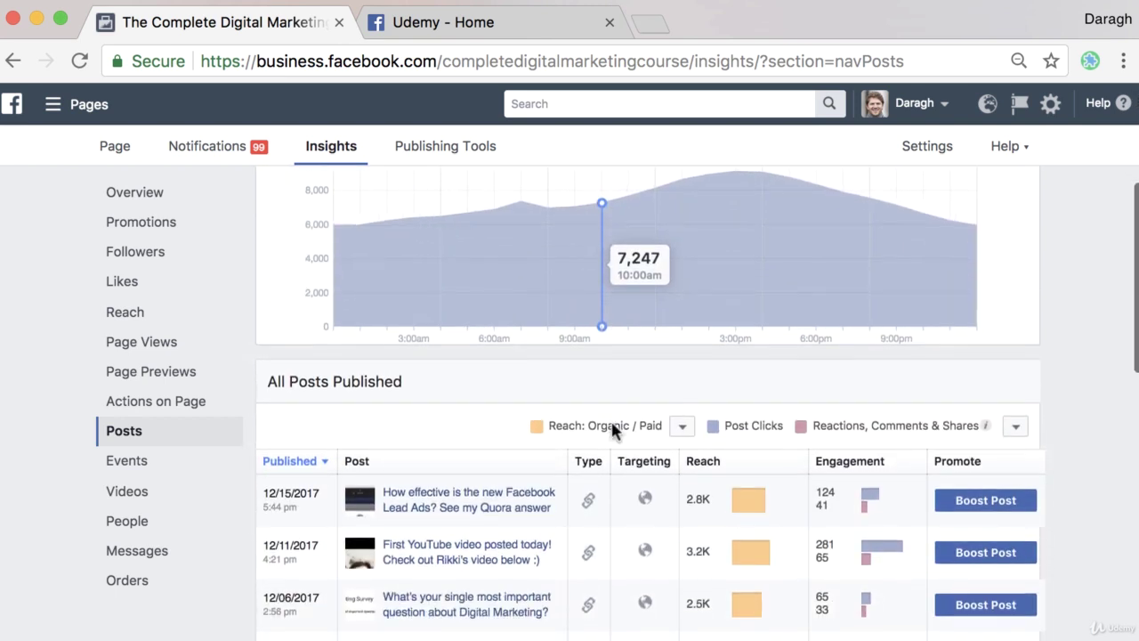
pyautogui.scroll(3, 517, 391)
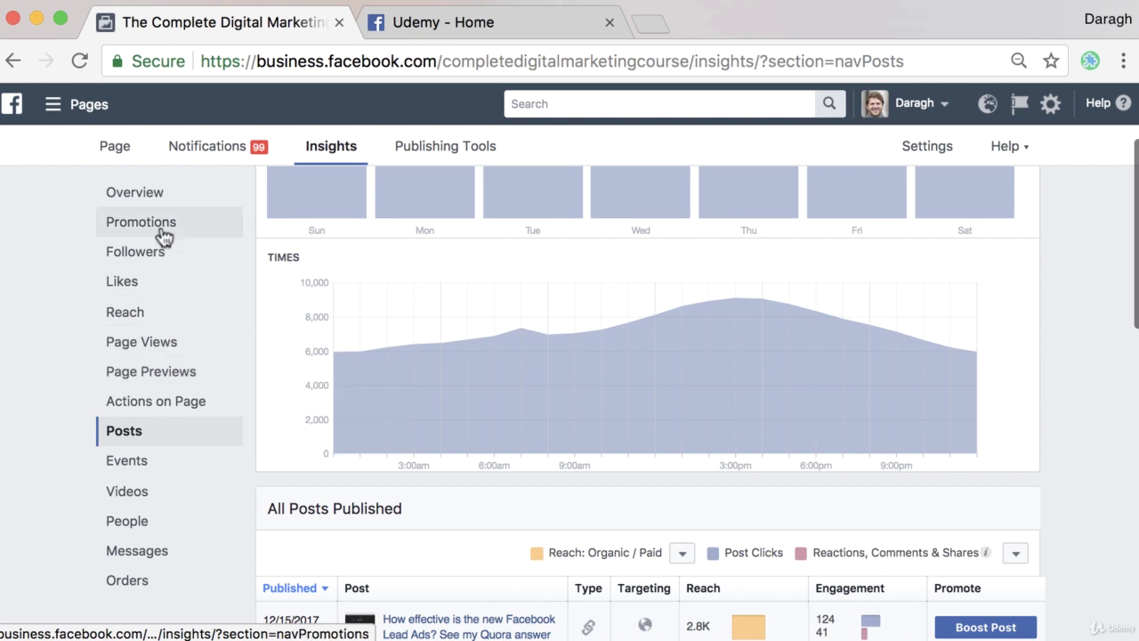
# Reopen the Followers data and review the Total Page Followers and Net Followers charts
pyautogui.click(163, 256)
pyautogui.moveTo(498, 323)
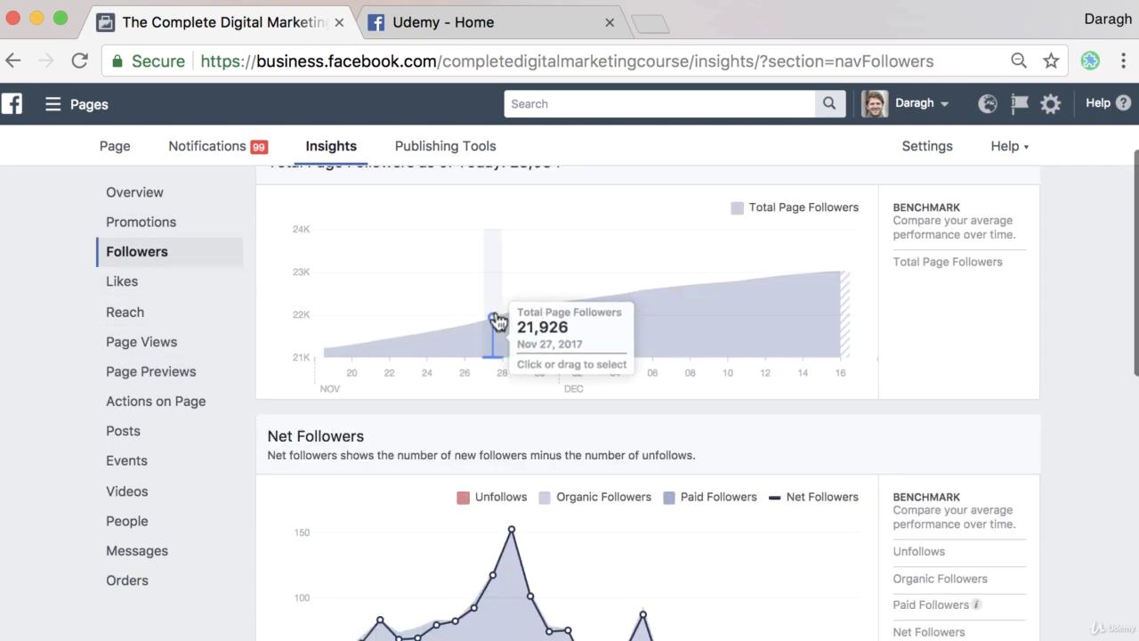
pyautogui.scroll(2, 491, 325)
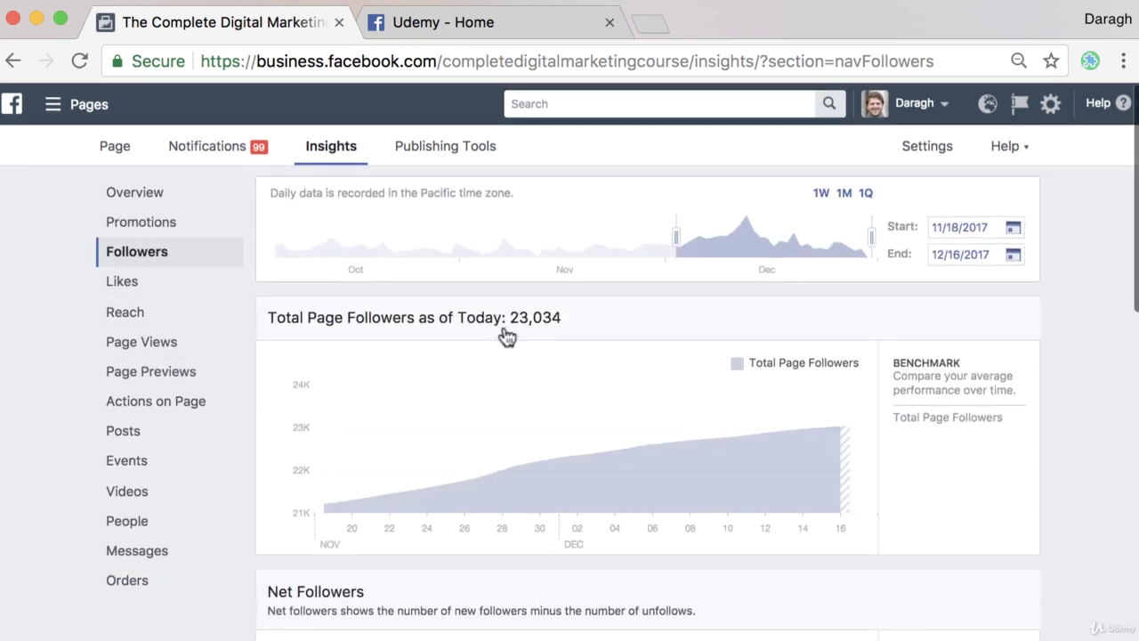
pyautogui.scroll(-1, 507, 333)
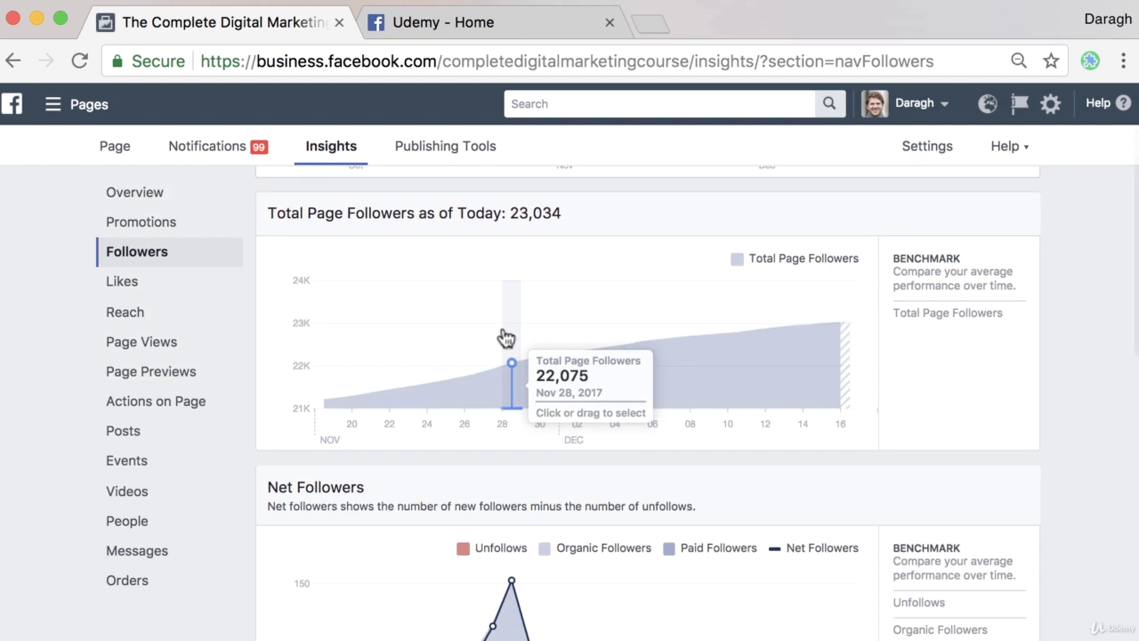